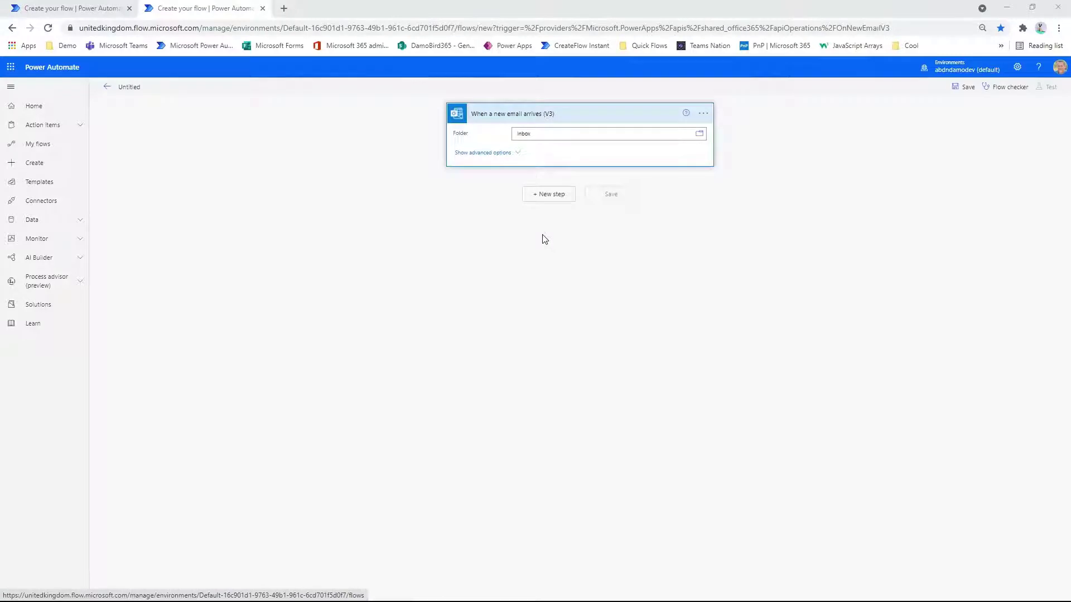
# Add a Switch on the email Subject with a first case equal to Finance.
pyautogui.click(546, 195)
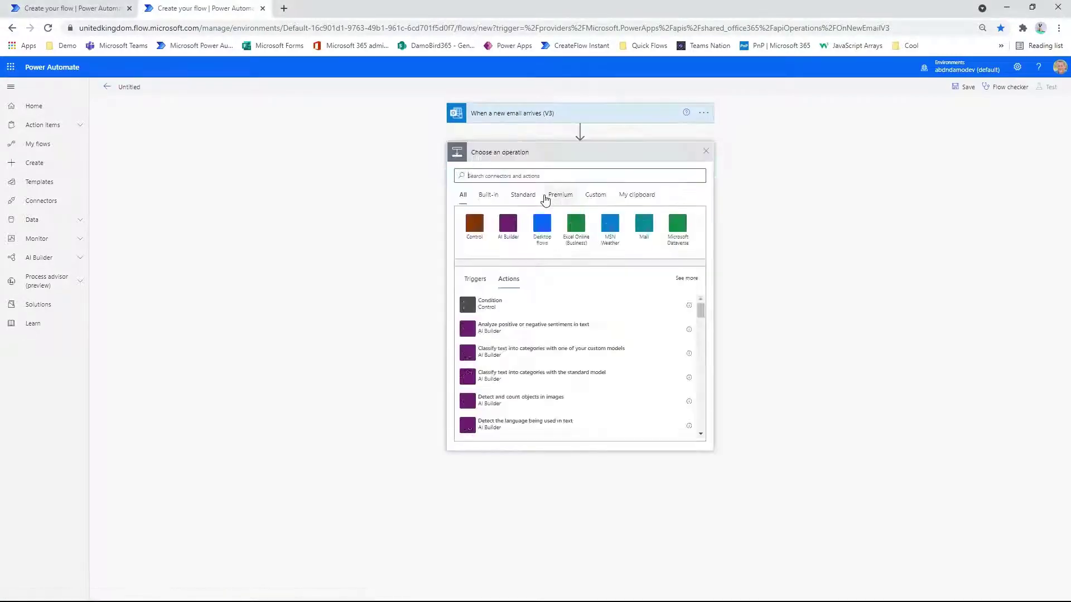
pyautogui.write('switch')
pyautogui.click(492, 311)
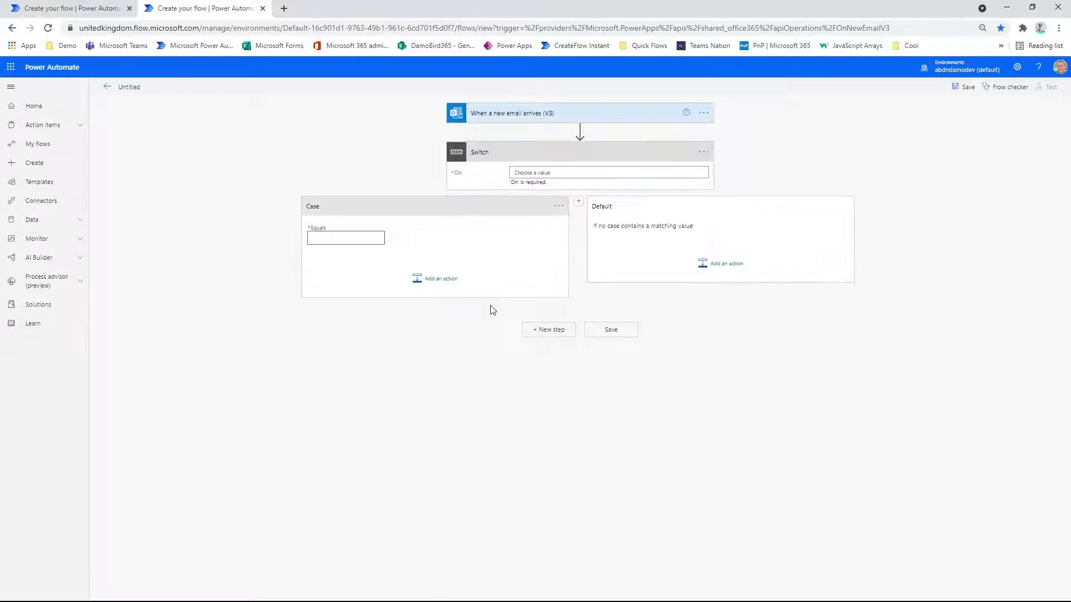
pyautogui.click(565, 176)
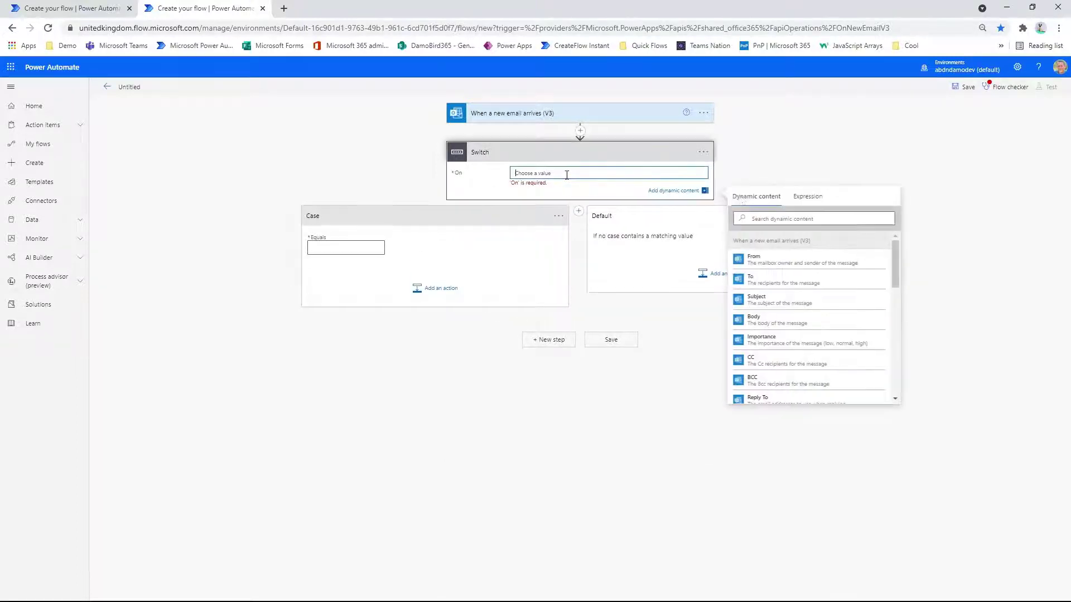
pyautogui.click(824, 217)
pyautogui.write('subject')
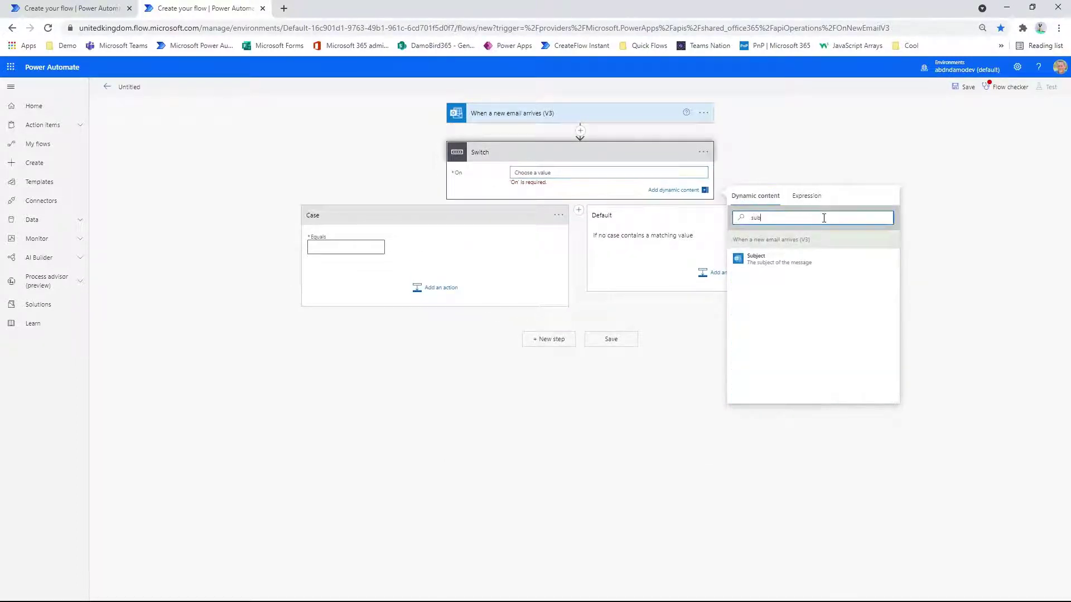
pyautogui.click(781, 259)
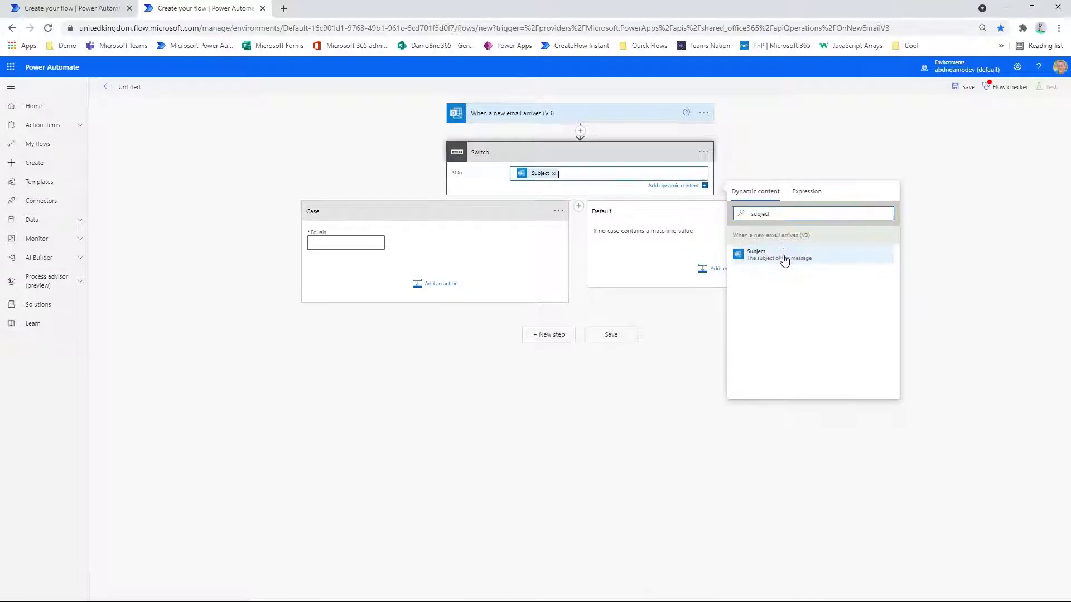
pyautogui.click(348, 242)
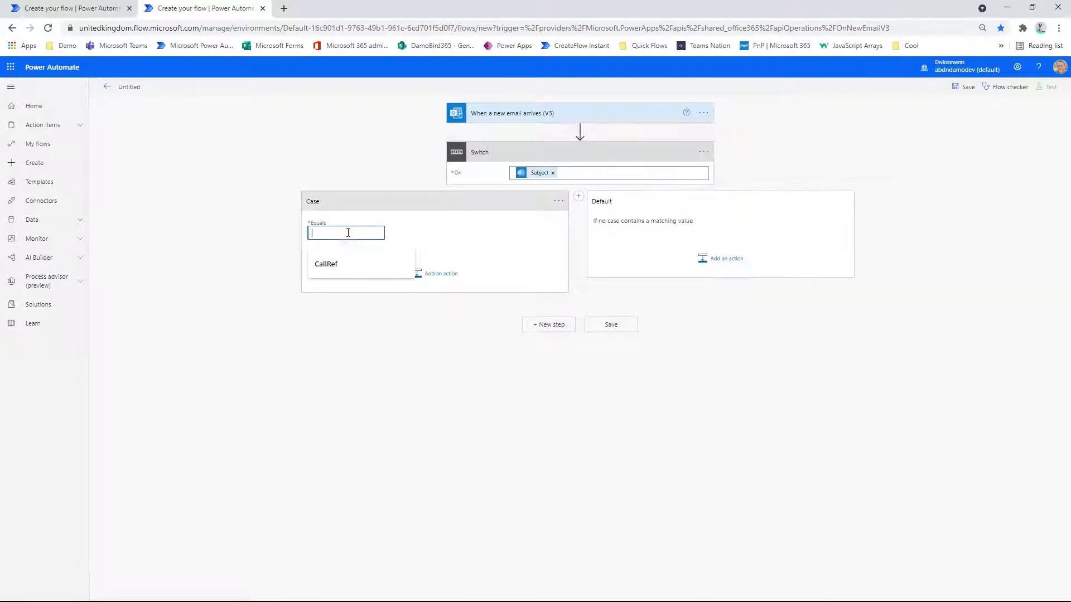
pyautogui.write('Fla')
pyautogui.write('nance')
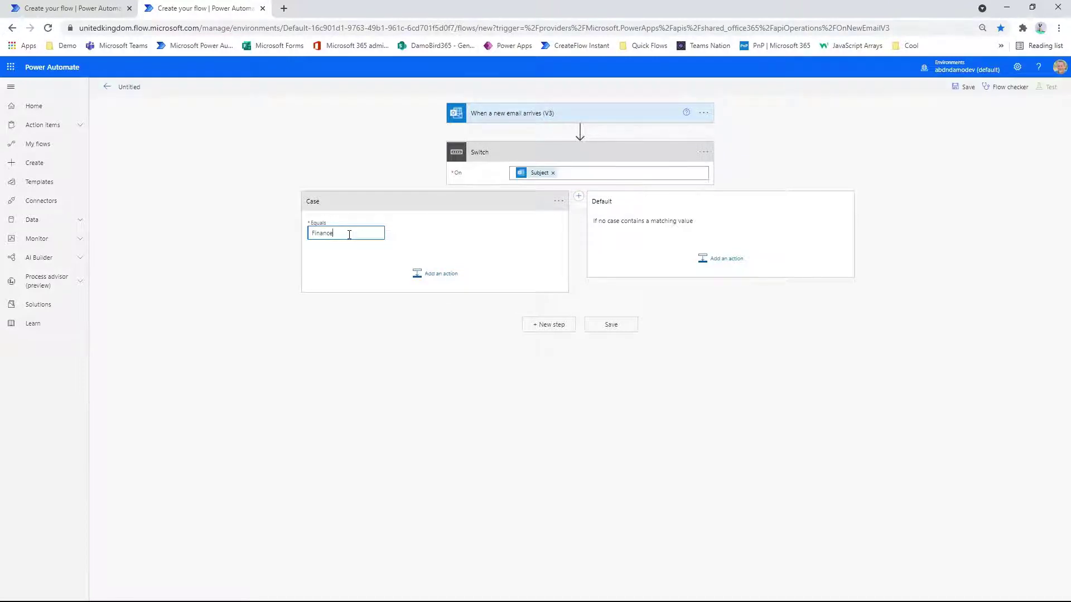
# Give the Finance case a Send an email (V2) action and a SharePoint Create item action.
pyautogui.click(419, 274)
pyautogui.click(428, 278)
pyautogui.write('Send email')
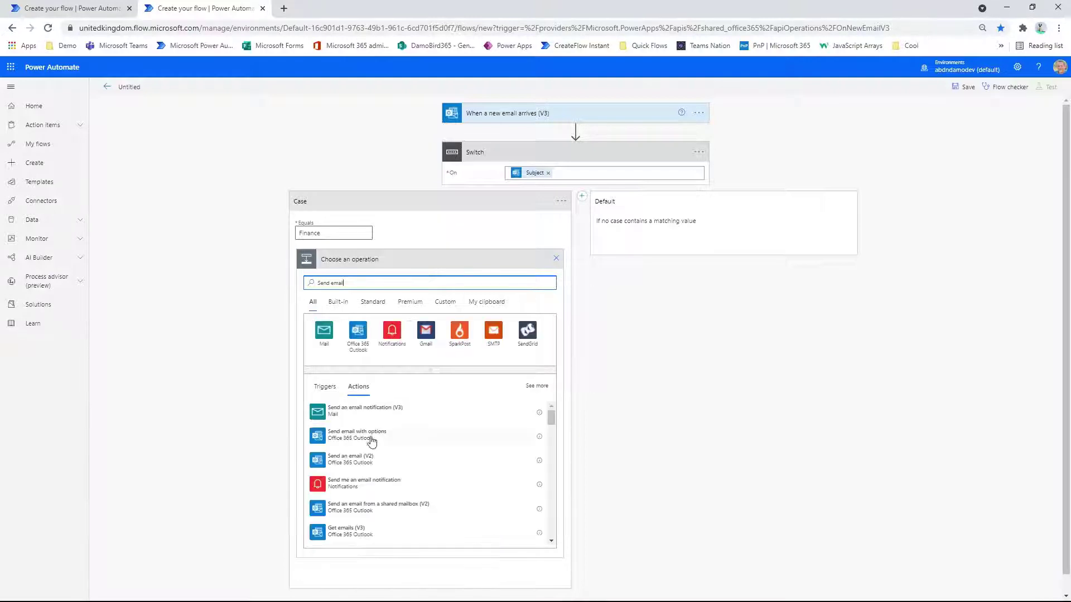
pyautogui.click(368, 459)
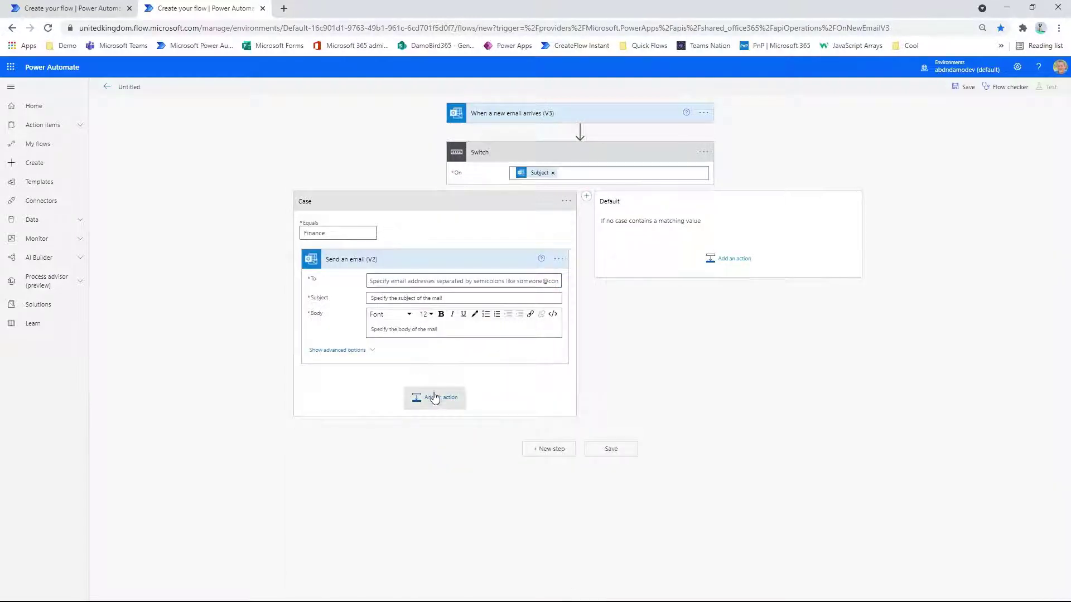
pyautogui.click(436, 398)
pyautogui.write('c')
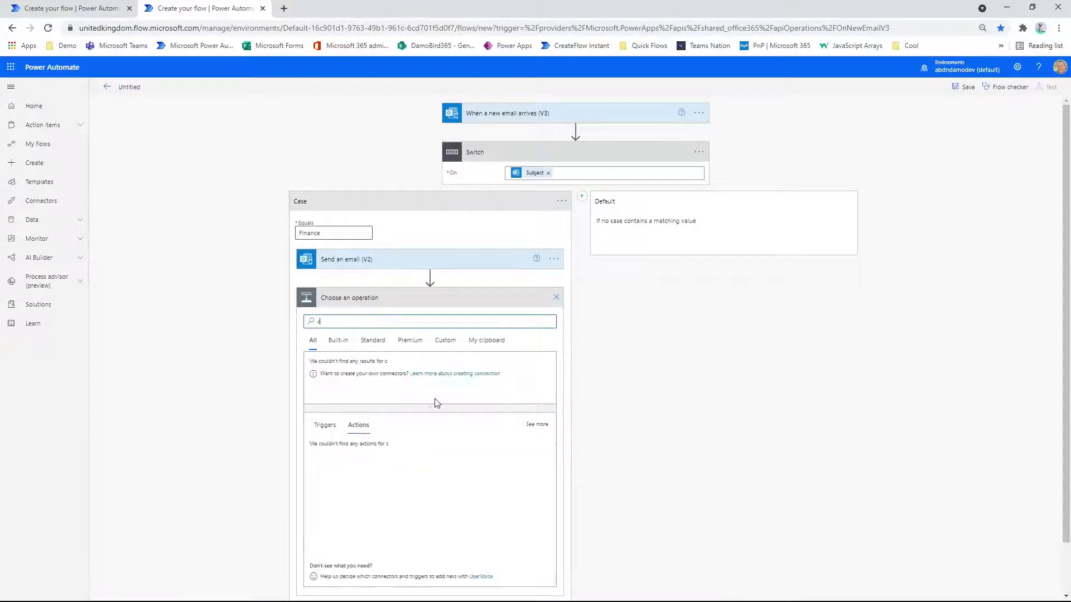
pyautogui.write('reate item')
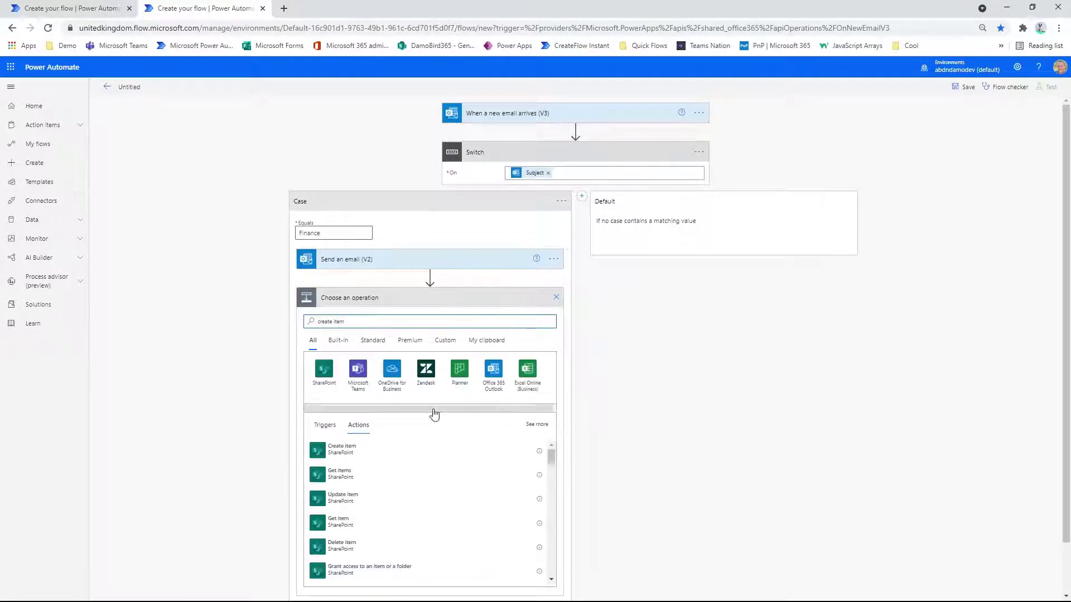
pyautogui.click(342, 450)
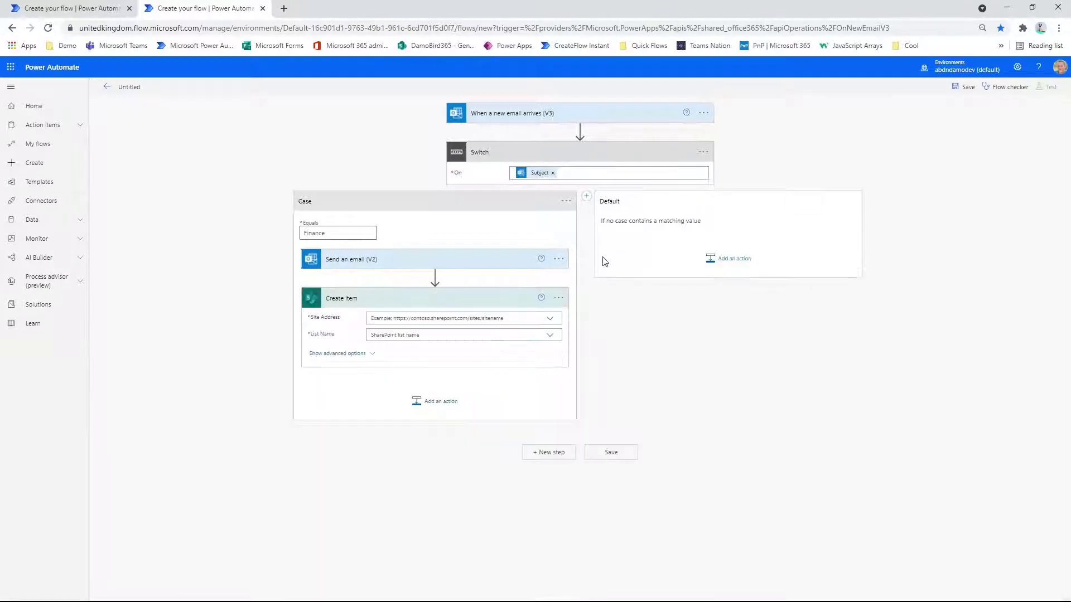
# Add a Legal case holding Send an email (V2) and SharePoint Create item.
pyautogui.click(586, 196)
pyautogui.click(508, 229)
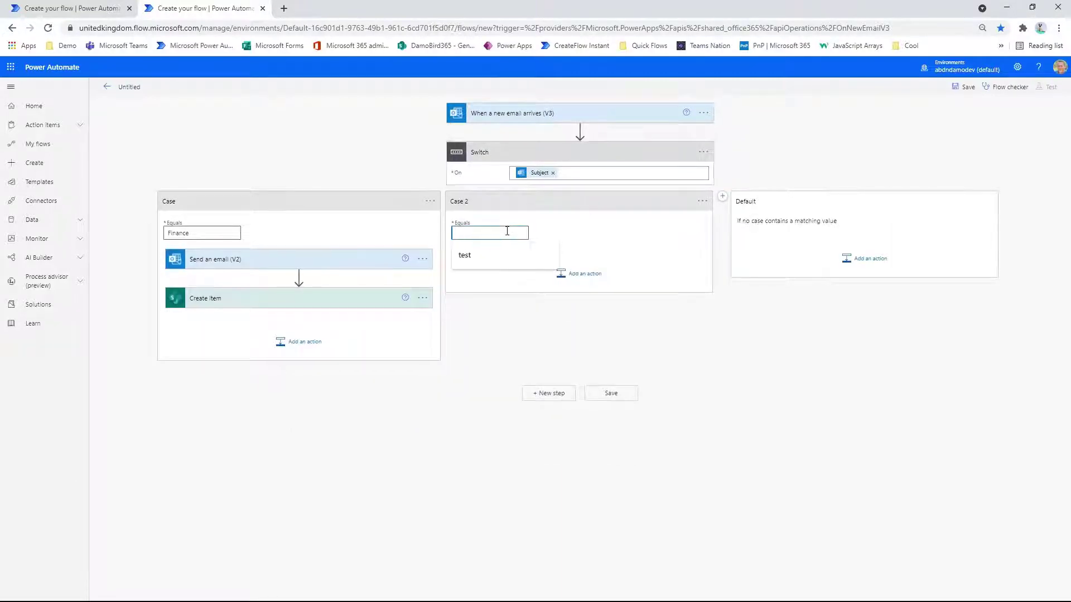
pyautogui.write('Legal')
pyautogui.click(596, 282)
pyautogui.write('Send Email')
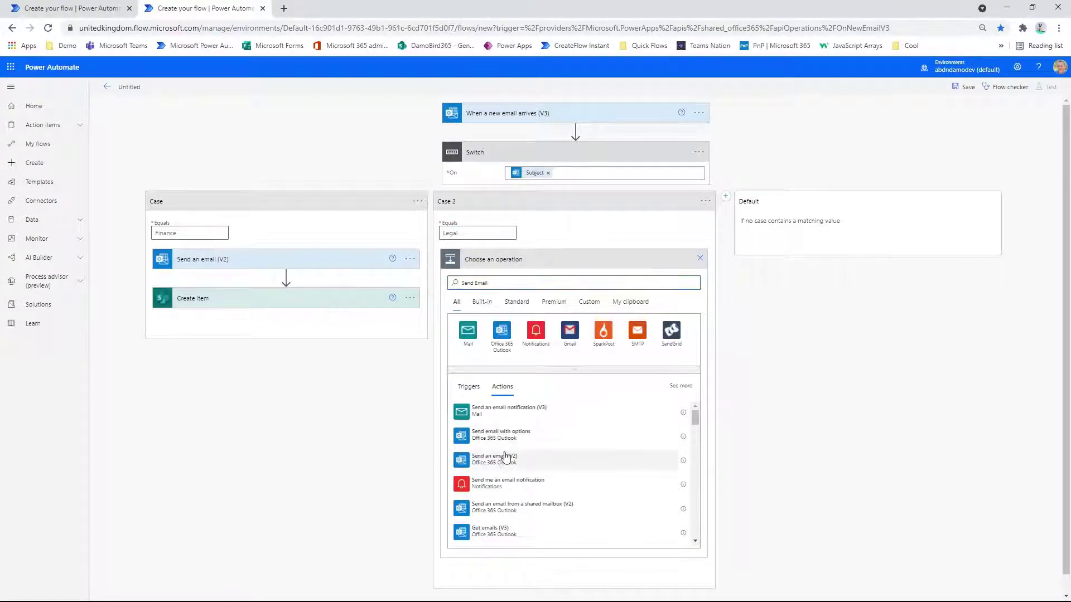
pyautogui.click(495, 459)
pyautogui.click(557, 263)
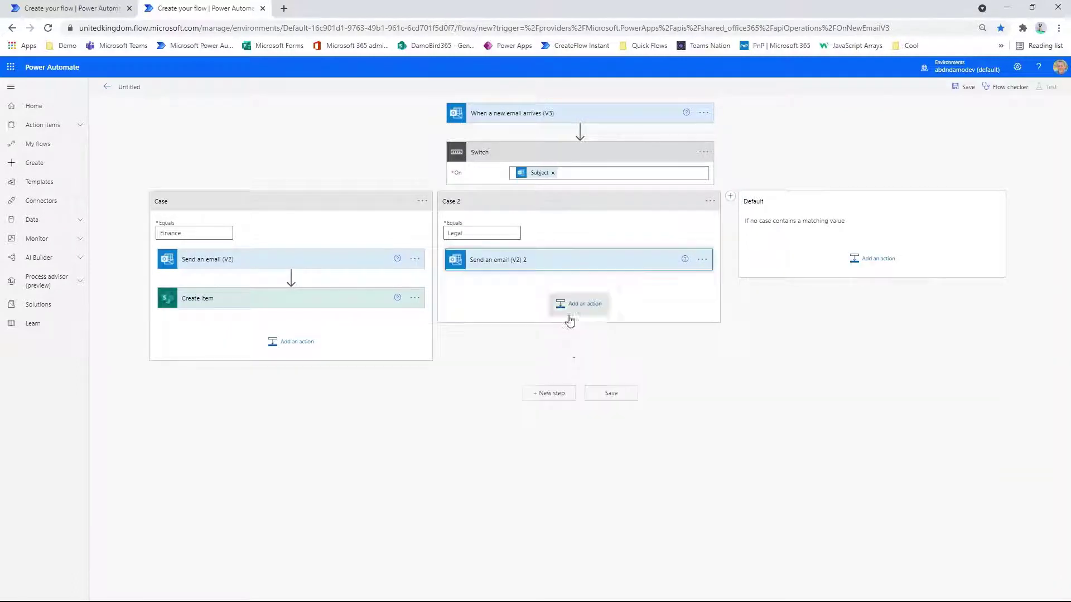
pyautogui.click(582, 304)
pyautogui.write('create item')
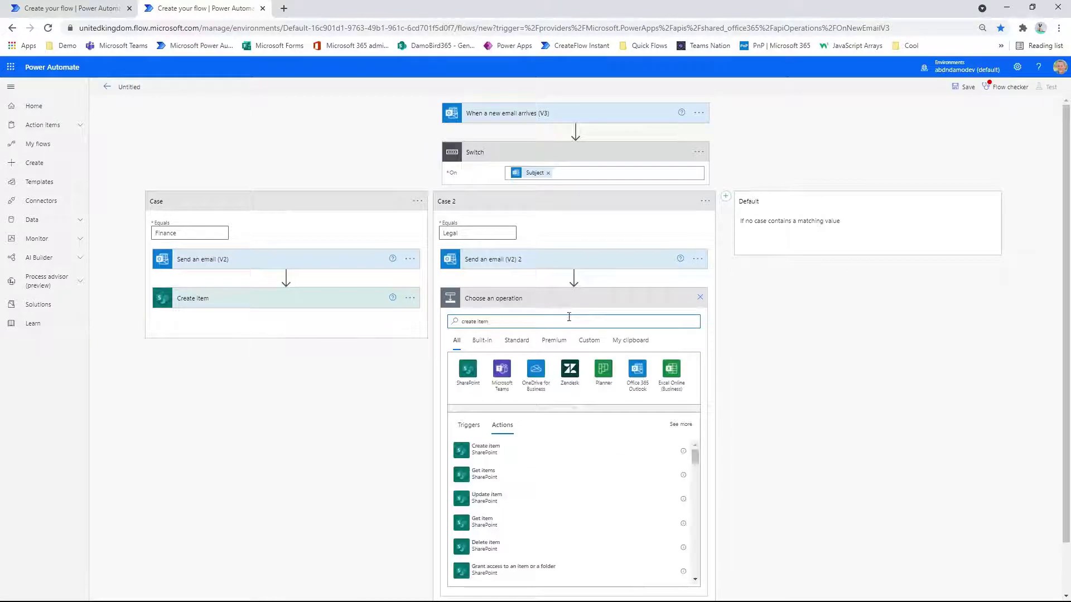
pyautogui.click(485, 449)
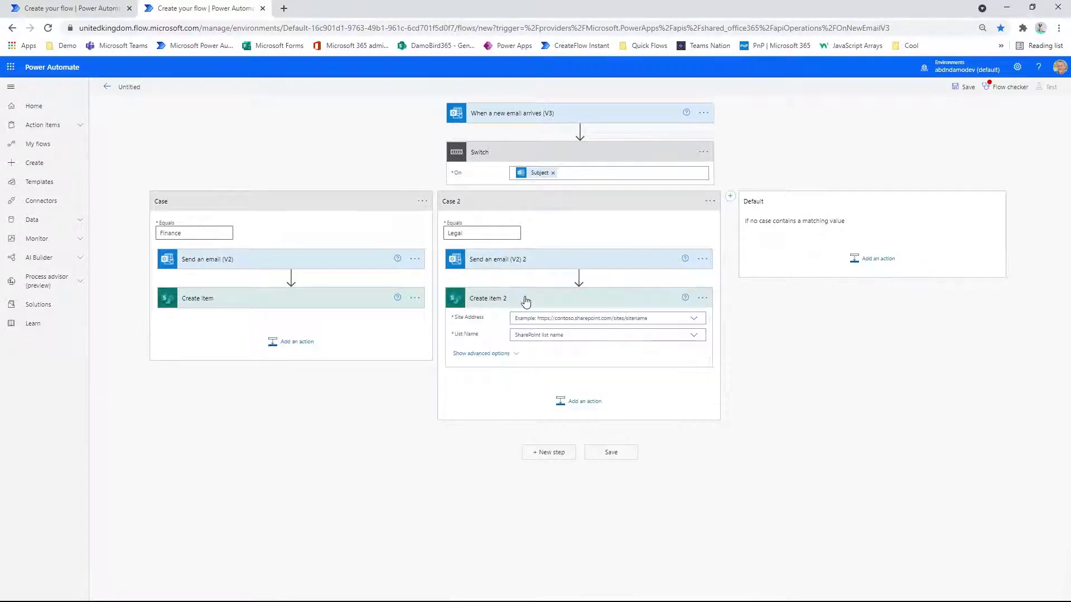
pyautogui.click(528, 300)
# Add an HR case with Send an email (V2), then search for 'Create' after it.
pyautogui.click(730, 195)
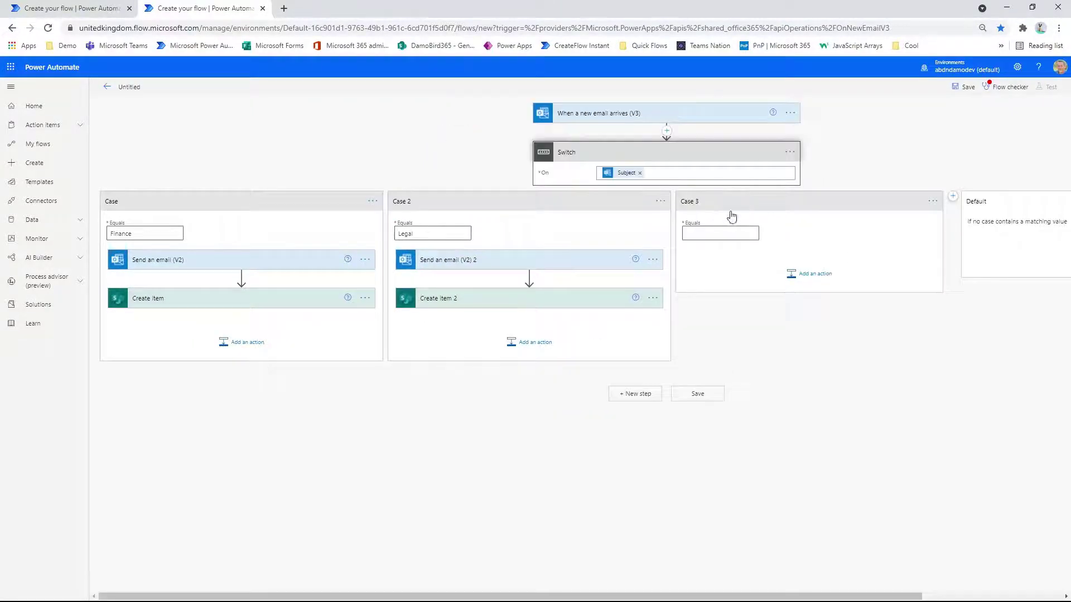
pyautogui.click(721, 234)
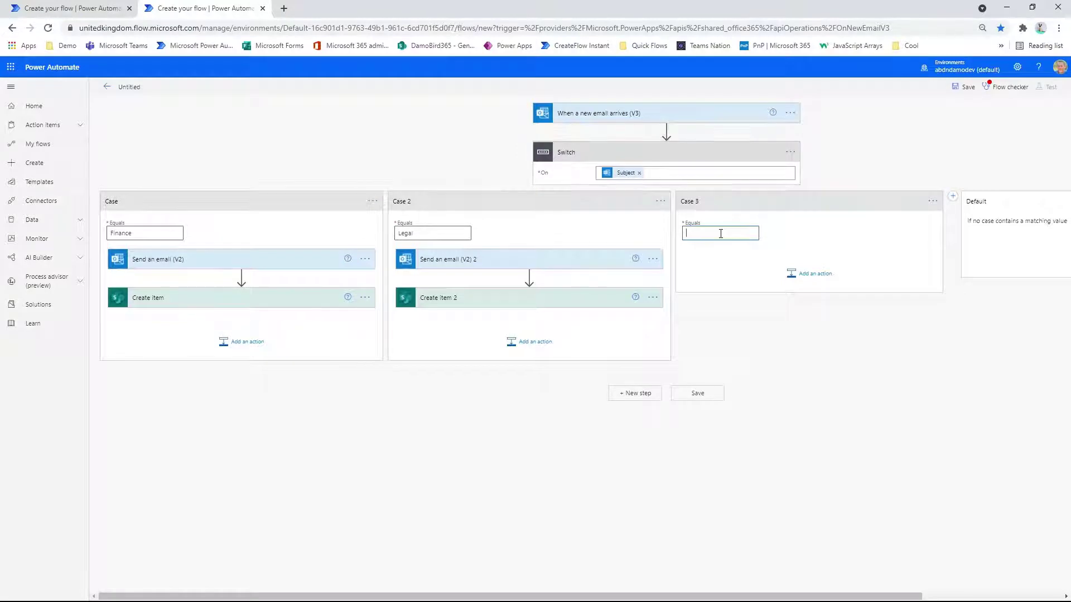
pyautogui.click(801, 273)
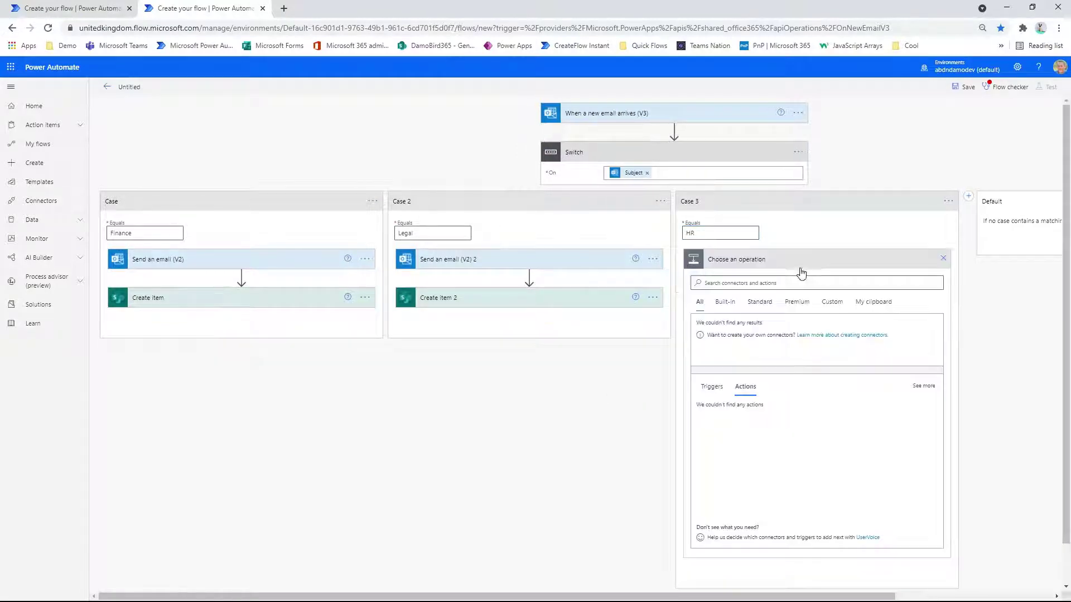
pyautogui.write('Send Email')
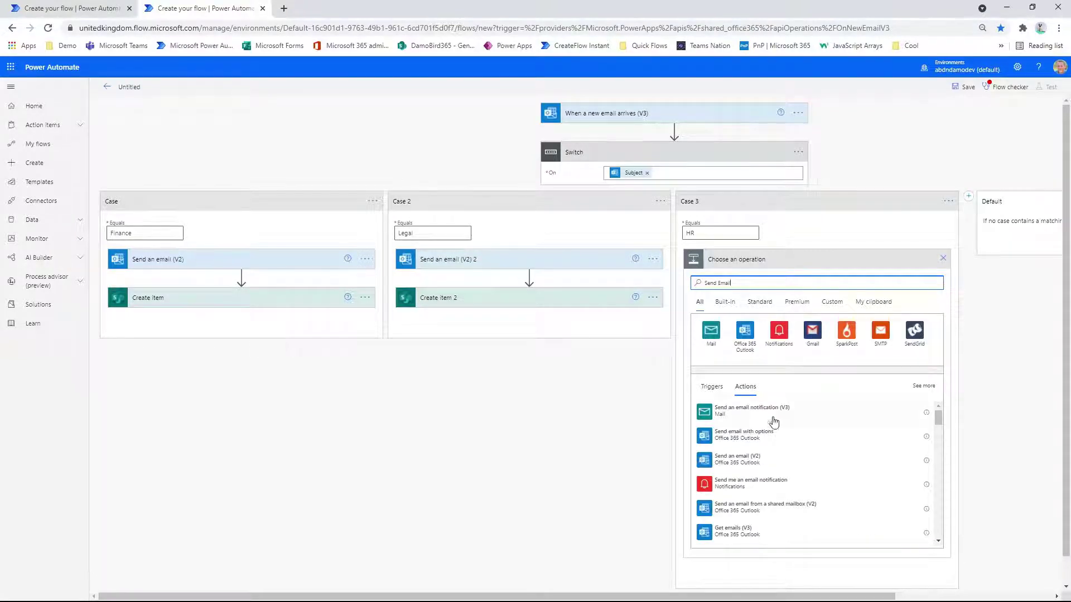
pyautogui.click(748, 460)
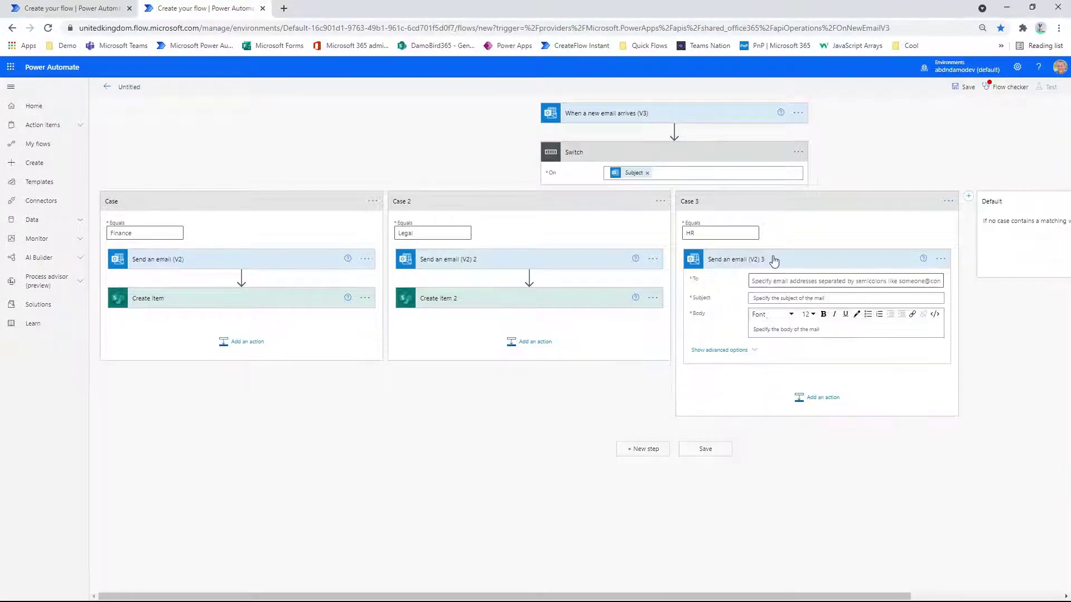
pyautogui.click(773, 260)
pyautogui.click(813, 308)
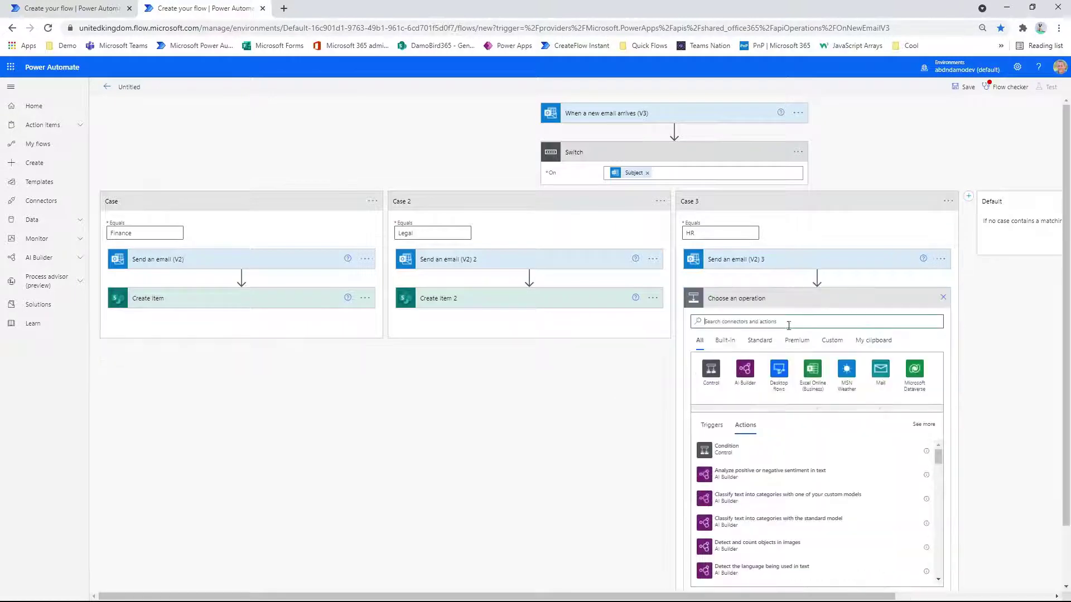
pyautogui.write('Create')
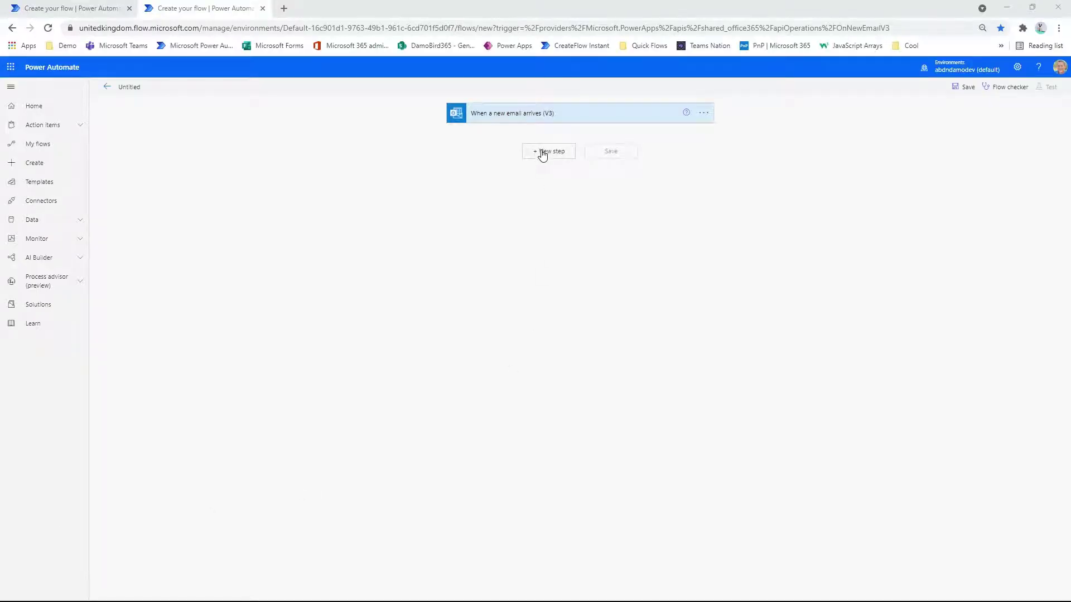
# Add a Condition step with the email Subject as its first value.
pyautogui.click(543, 155)
pyautogui.write('con')
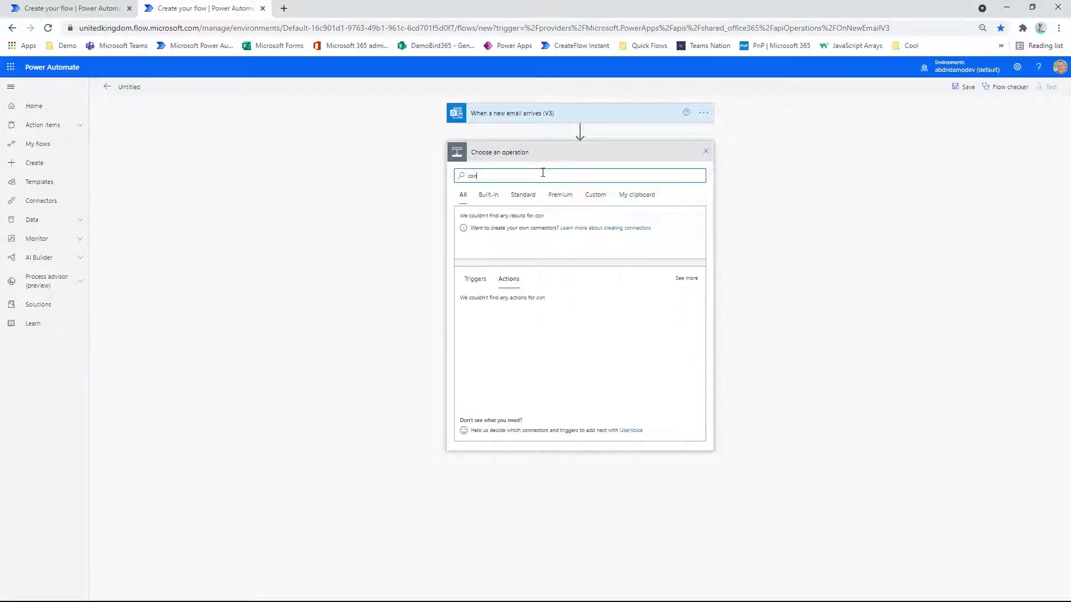
pyautogui.write('dition')
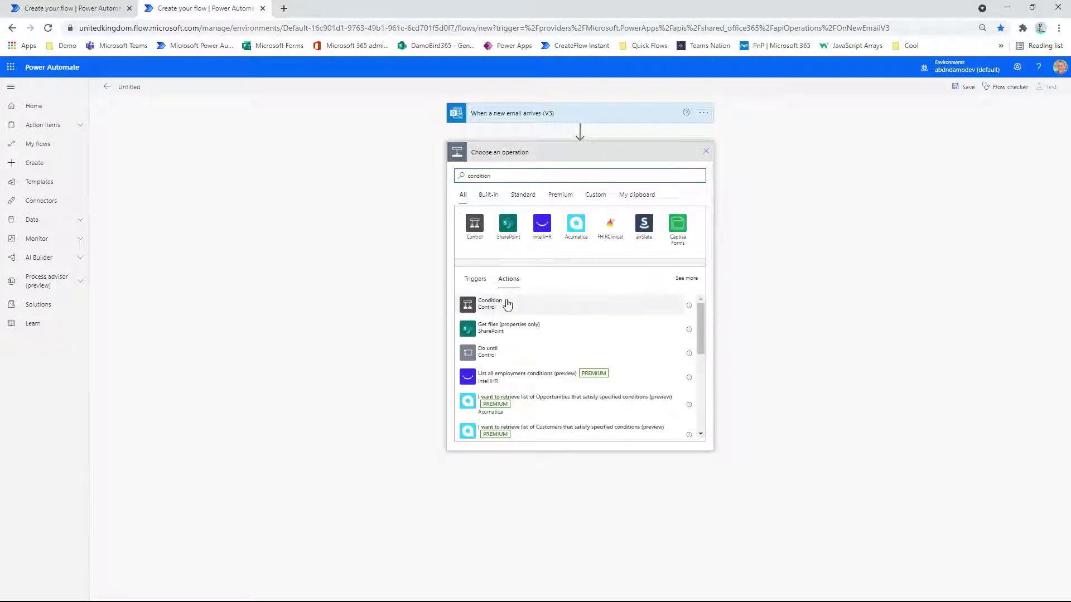
pyautogui.click(508, 304)
pyautogui.click(495, 180)
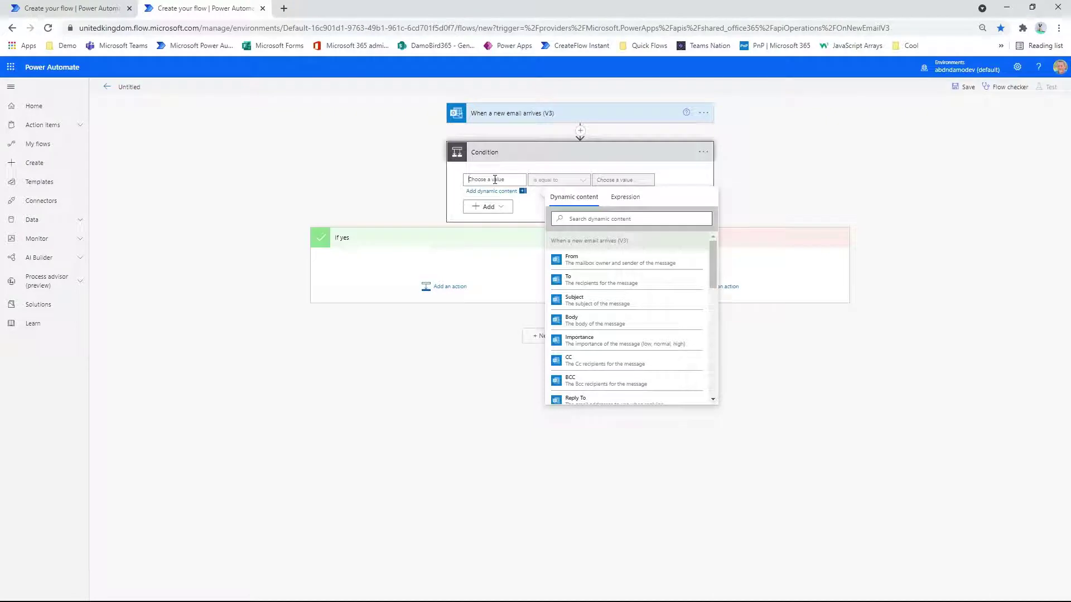
pyautogui.write('sub')
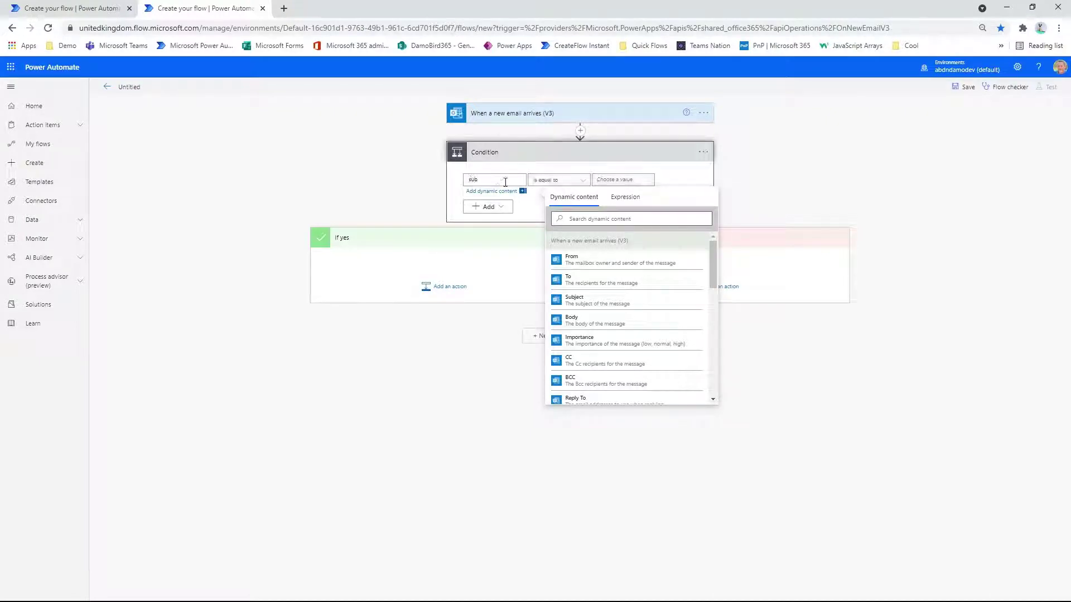
pyautogui.press('BackSpace')
pyautogui.press('BackSpace')
pyautogui.click(610, 219)
pyautogui.write('subject')
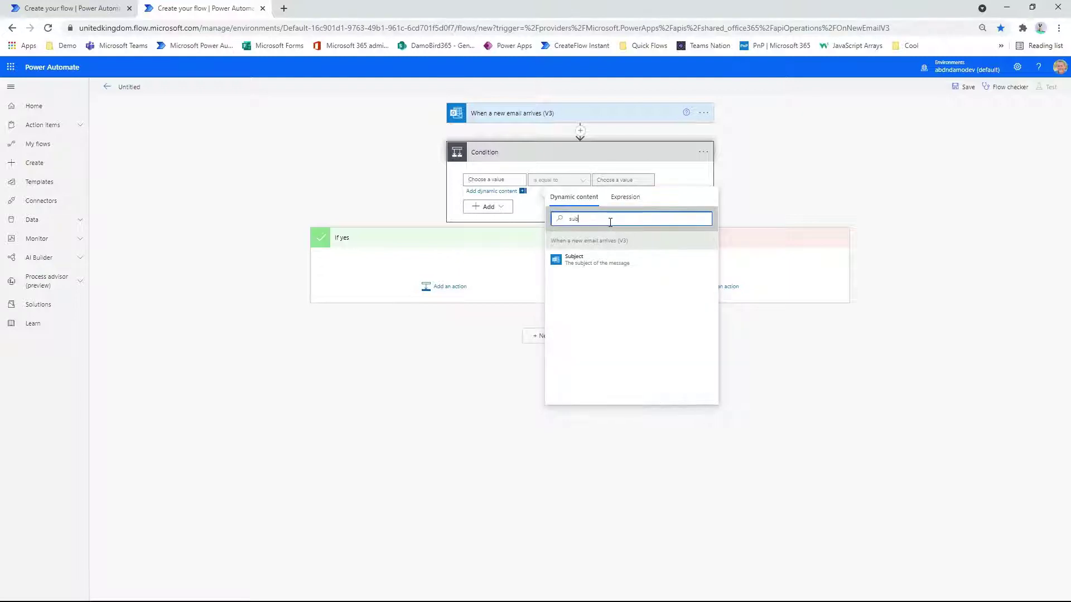
pyautogui.click(614, 261)
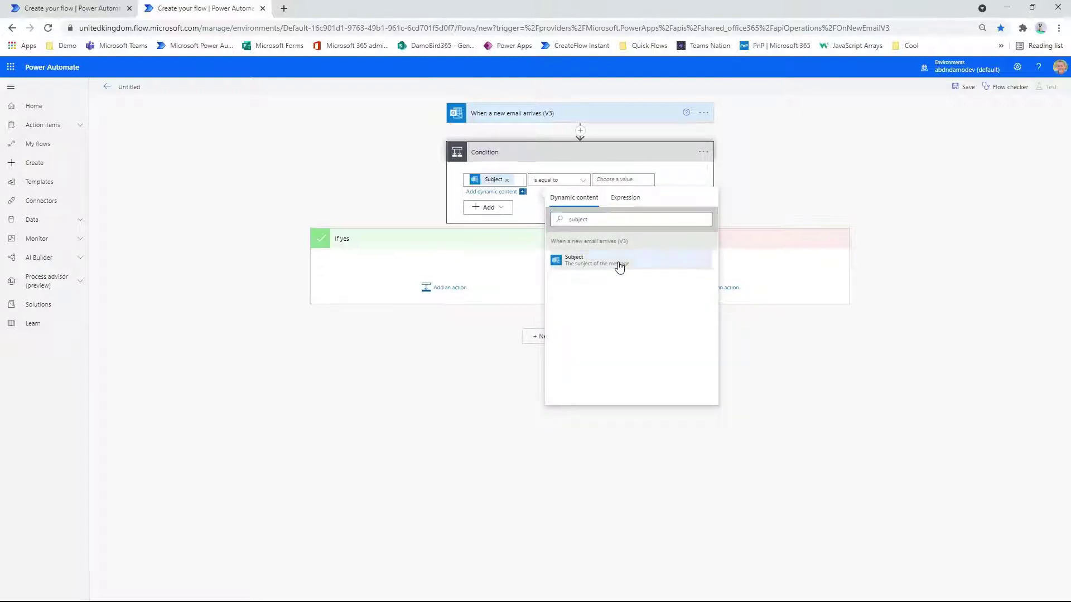
# Compare against 'Finance' using the contains operator.
pyautogui.click(609, 180)
pyautogui.write('Finance')
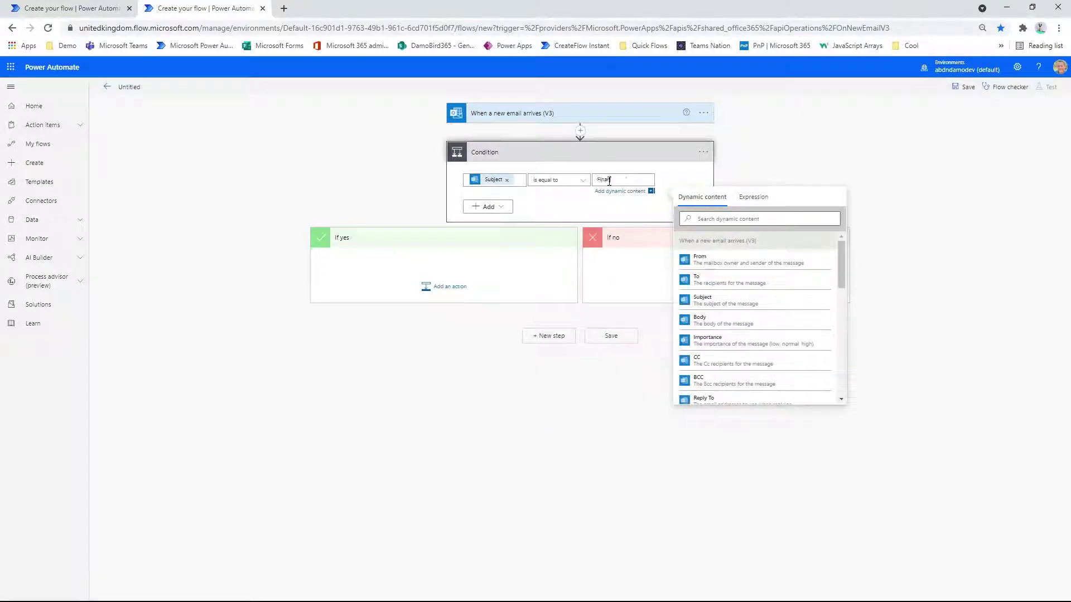
pyautogui.click(577, 180)
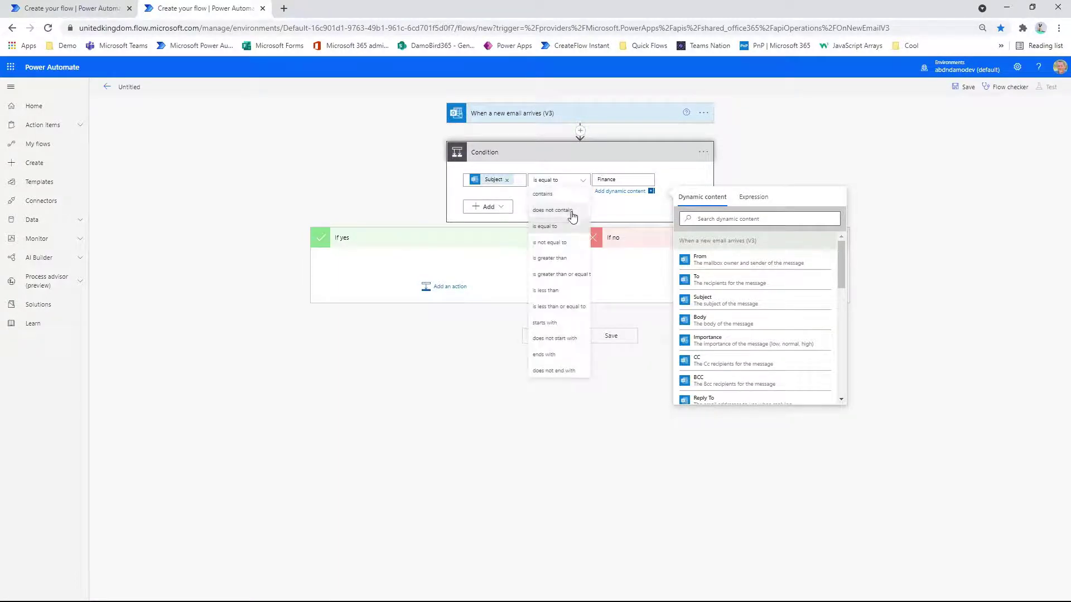
pyautogui.click(568, 194)
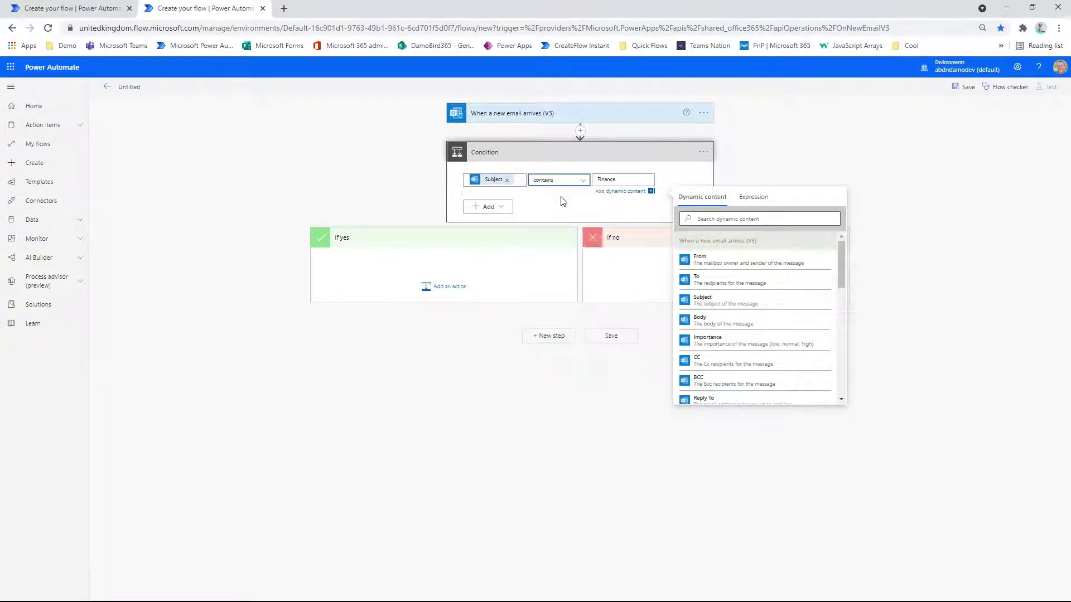
# Put Send an email (V2) in the If yes branch and search 'create item' after it.
pyautogui.click(444, 287)
pyautogui.write('se')
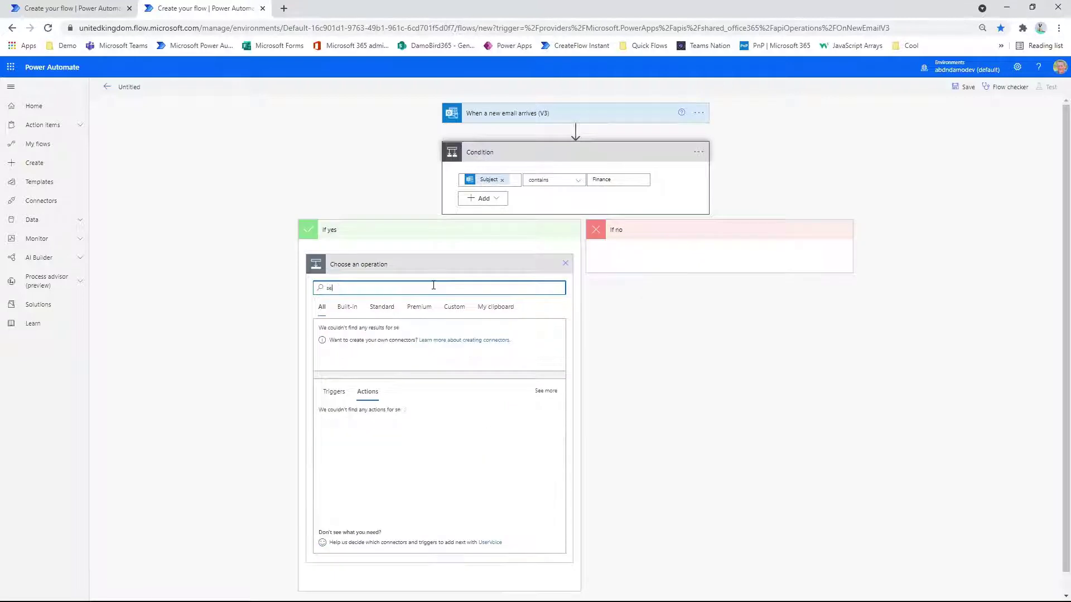
pyautogui.write('nd email')
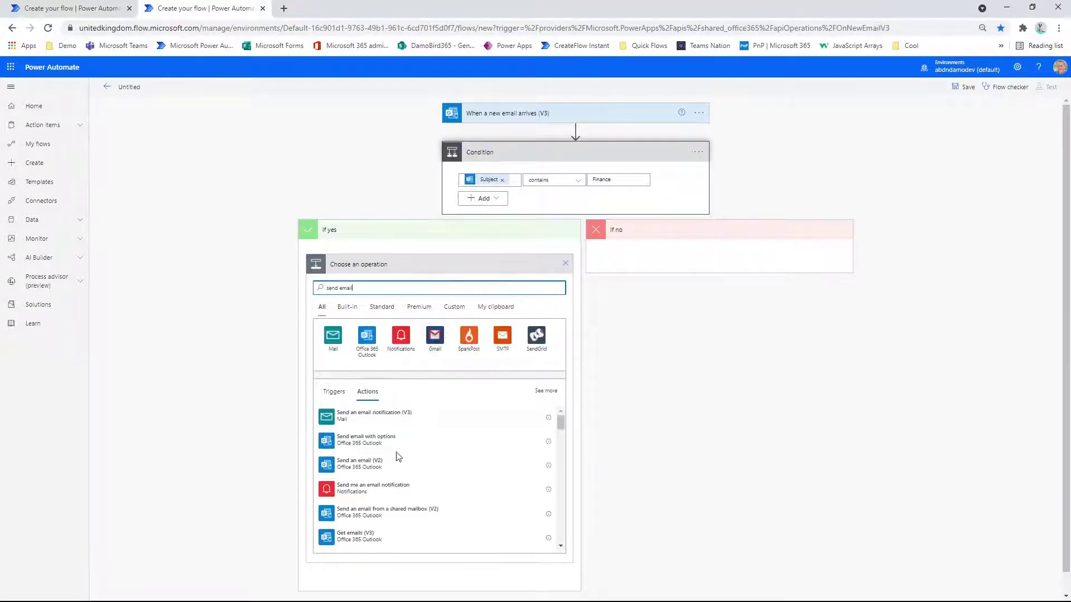
pyautogui.click(377, 464)
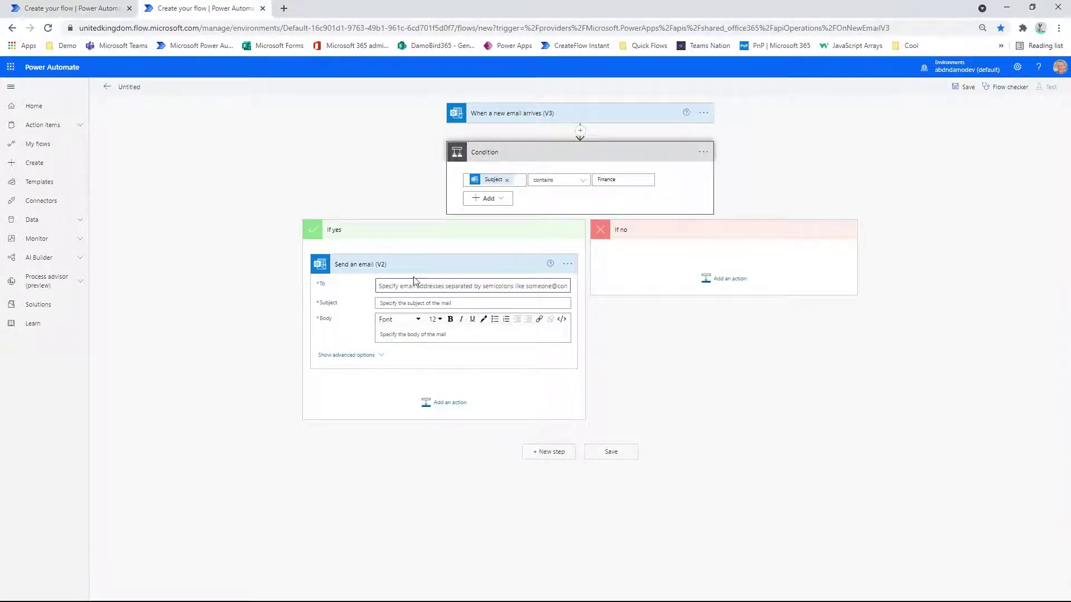
pyautogui.click(446, 308)
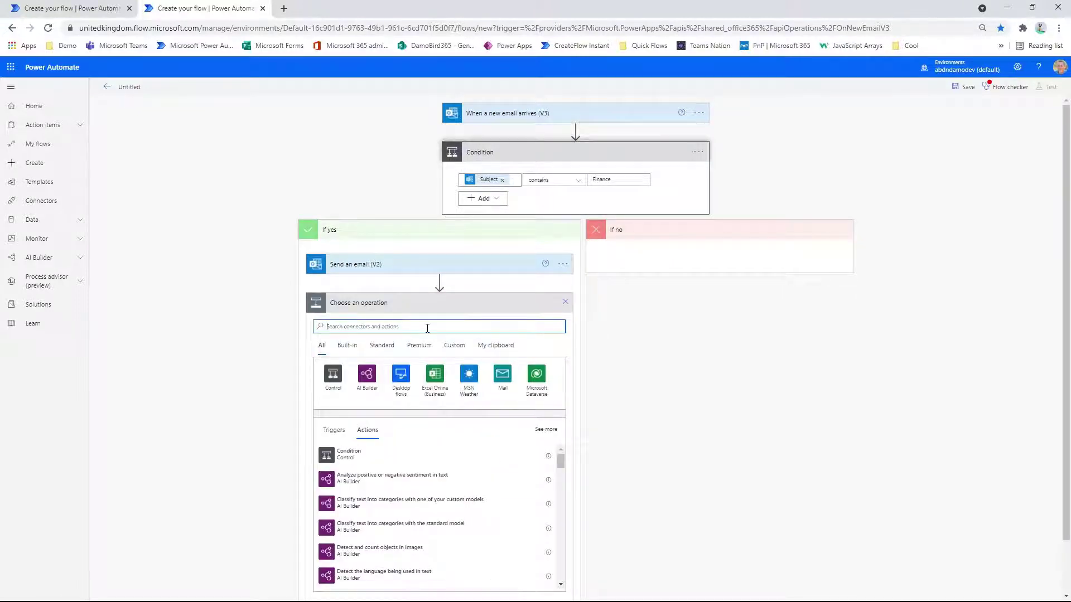
pyautogui.write('create item')
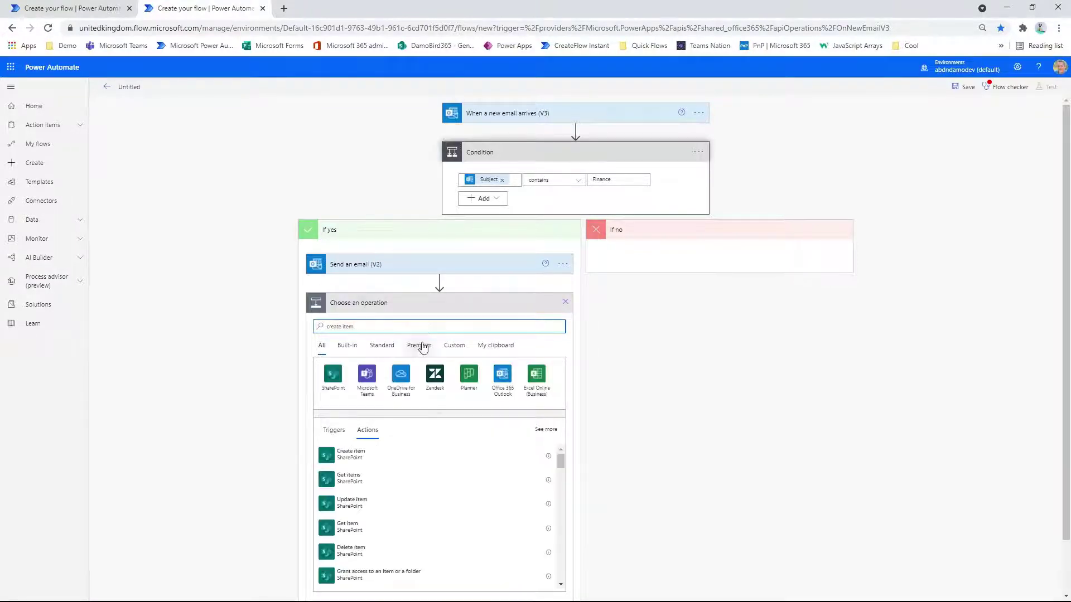
# Add SharePoint Create item to the yes branch, then a parallel Condition 2 under the trigger.
pyautogui.click(371, 461)
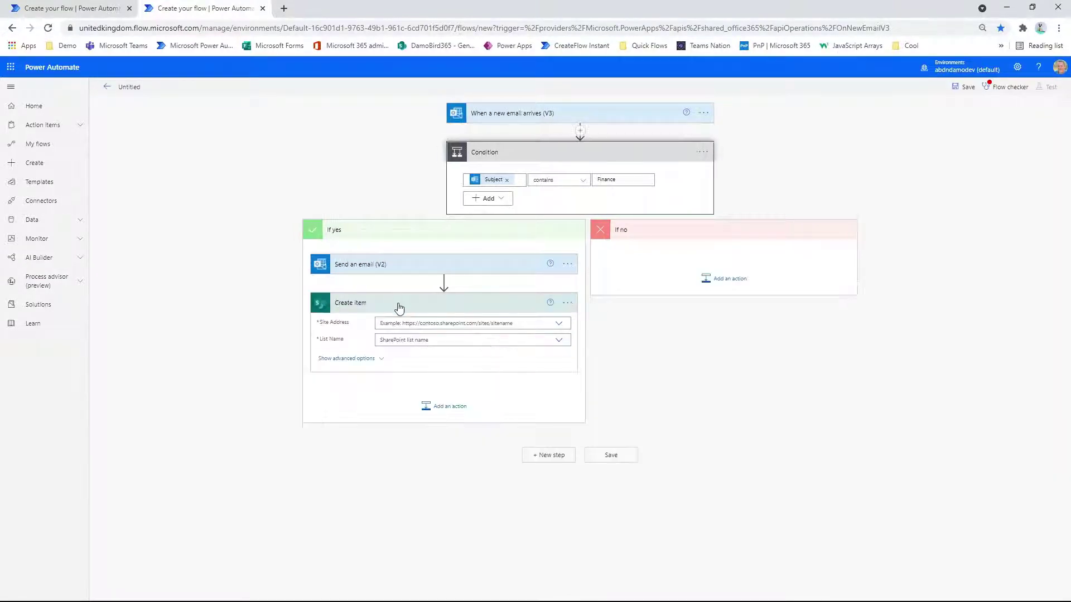
pyautogui.click(399, 306)
pyautogui.click(580, 130)
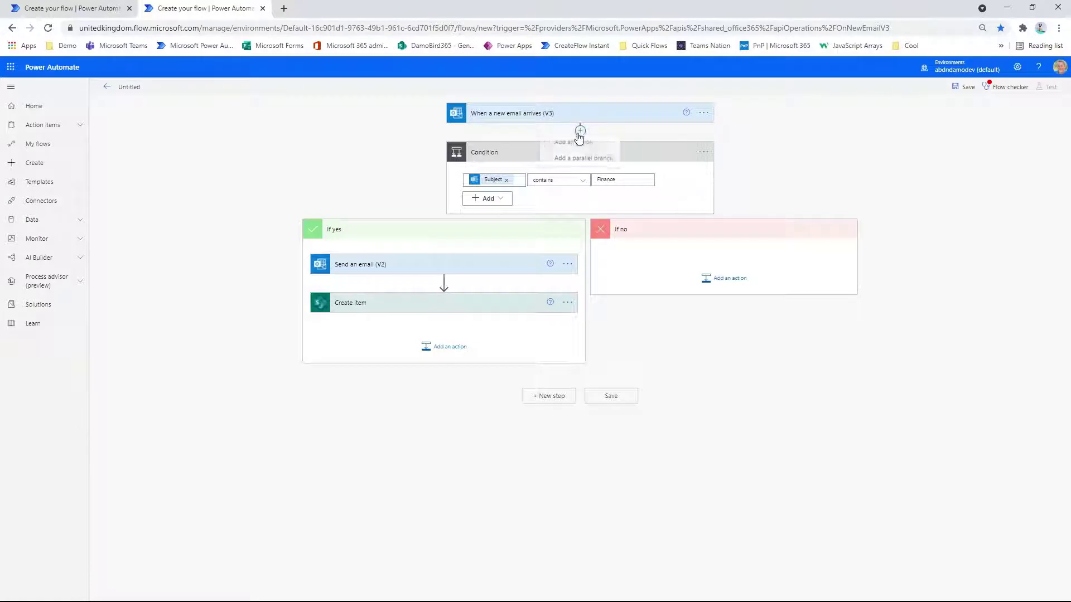
pyautogui.click(591, 162)
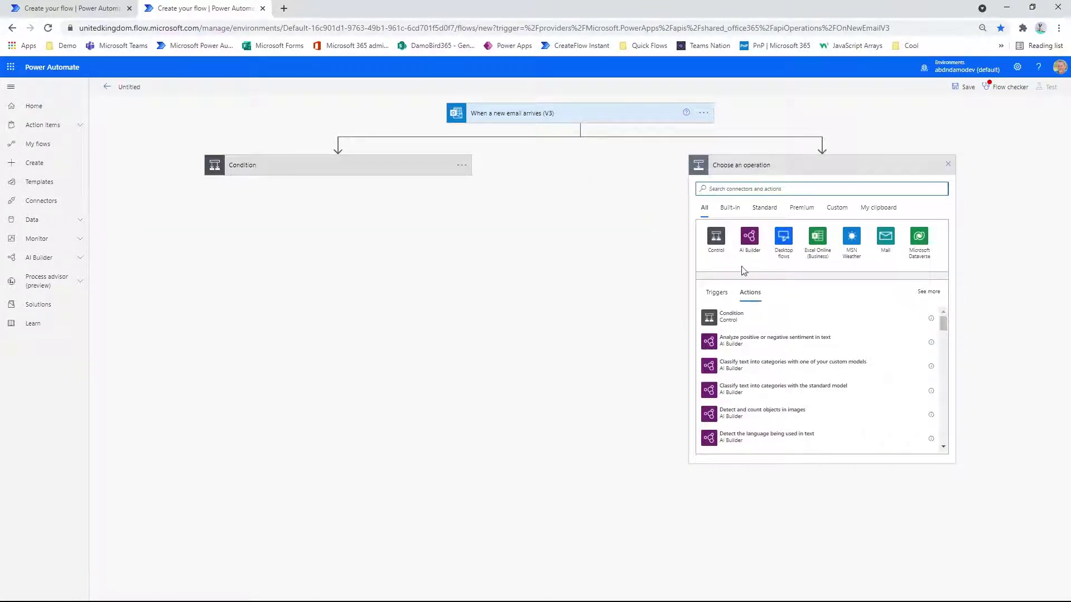
pyautogui.click(740, 316)
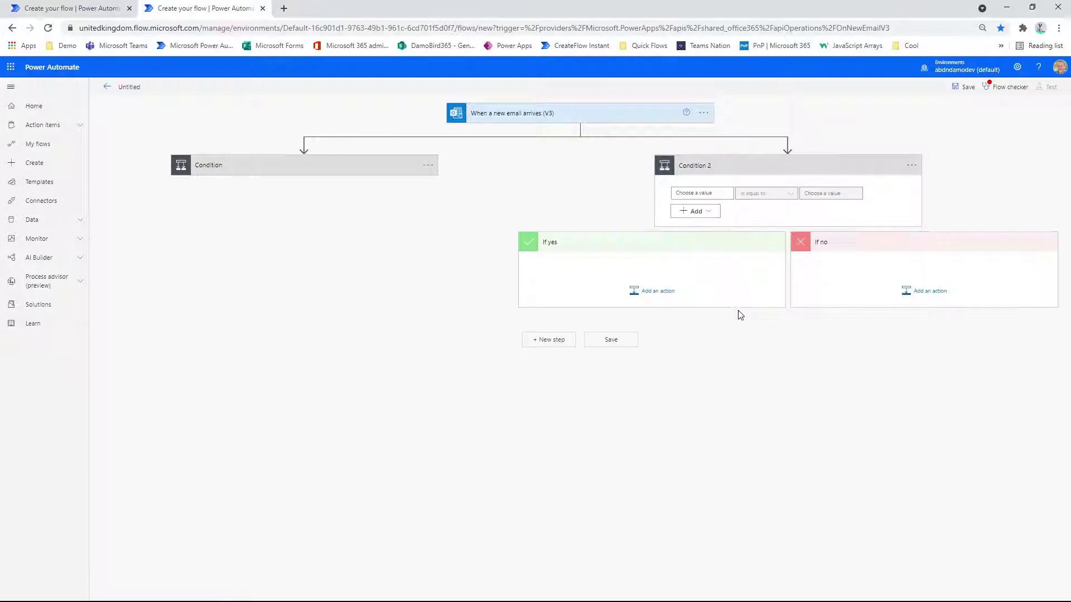
# Set Condition 2 to check whether Subject contains 'ICT' and start its yes action.
pyautogui.click(698, 193)
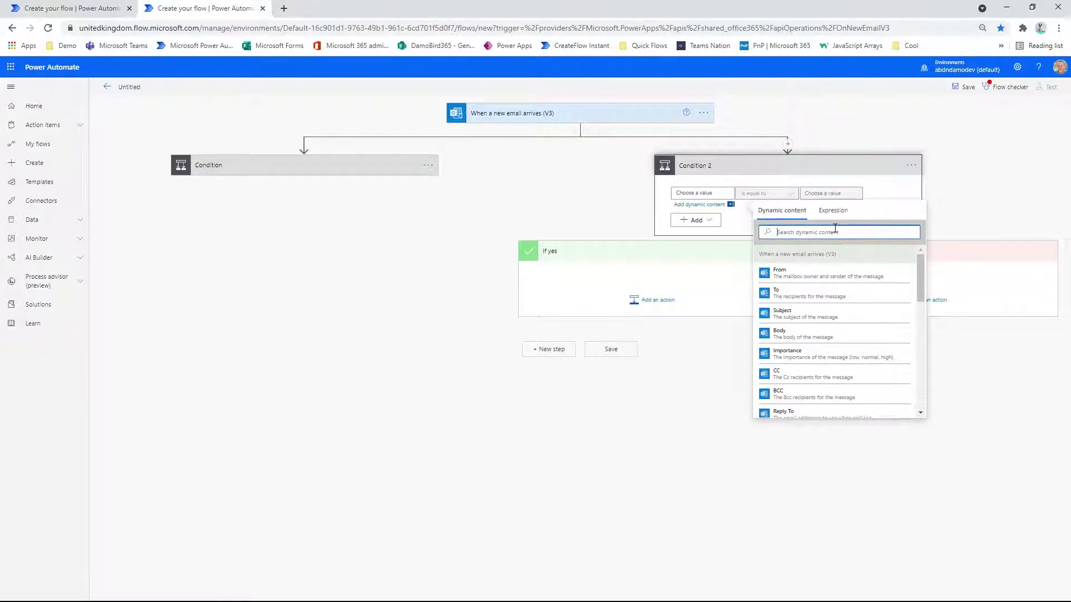
pyautogui.write('subject')
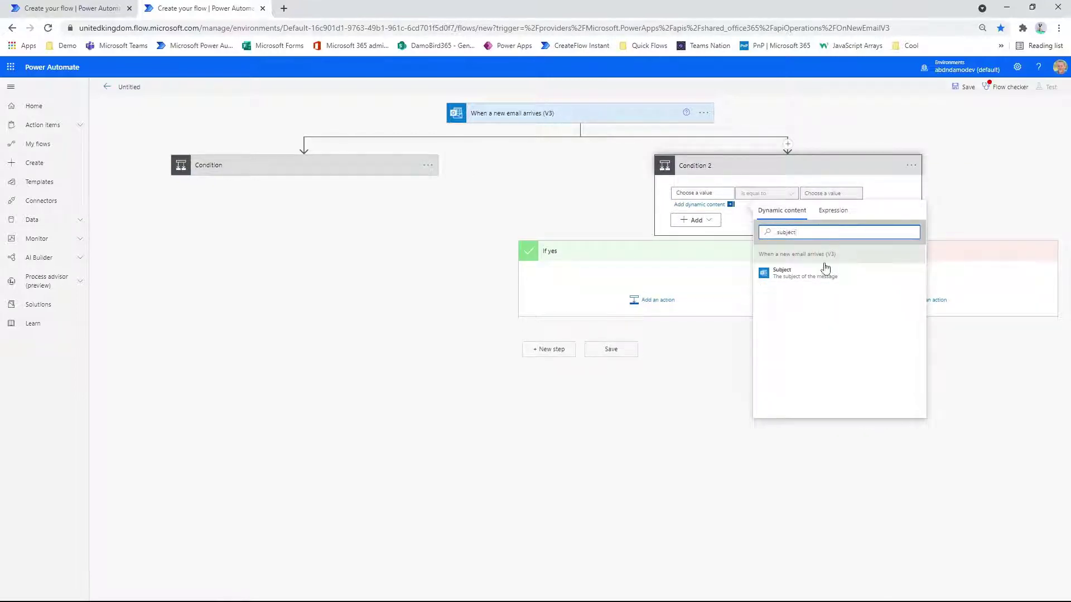
pyautogui.click(825, 270)
pyautogui.click(793, 194)
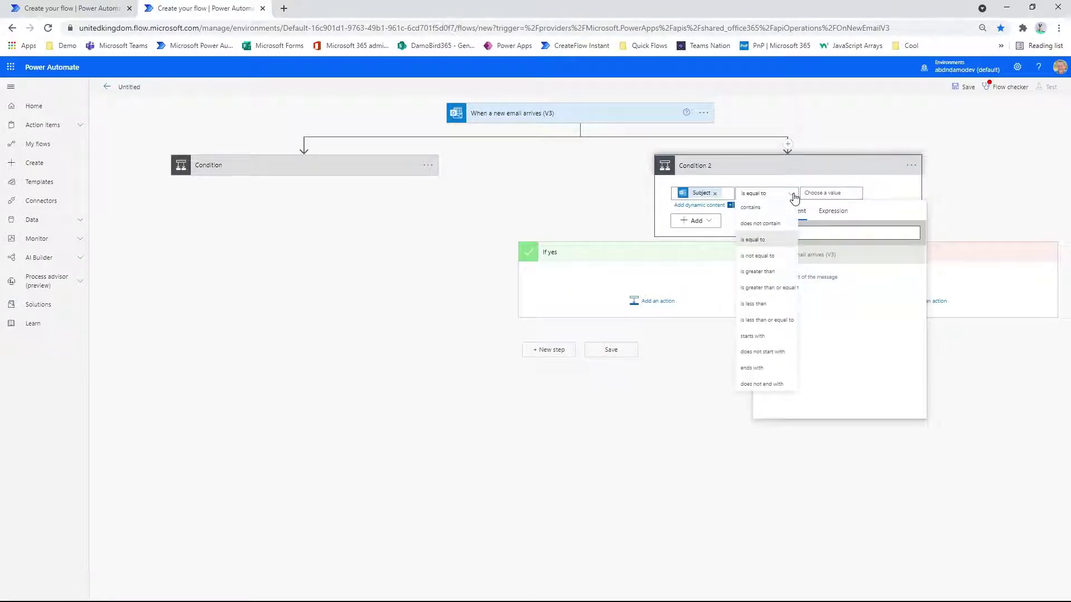
pyautogui.click(770, 209)
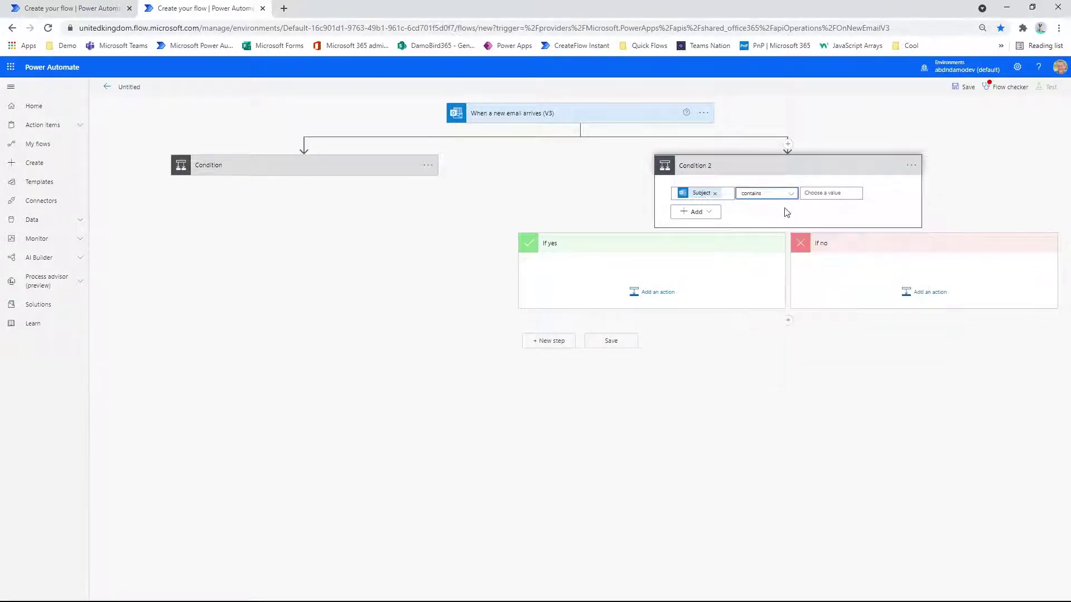
pyautogui.click(823, 194)
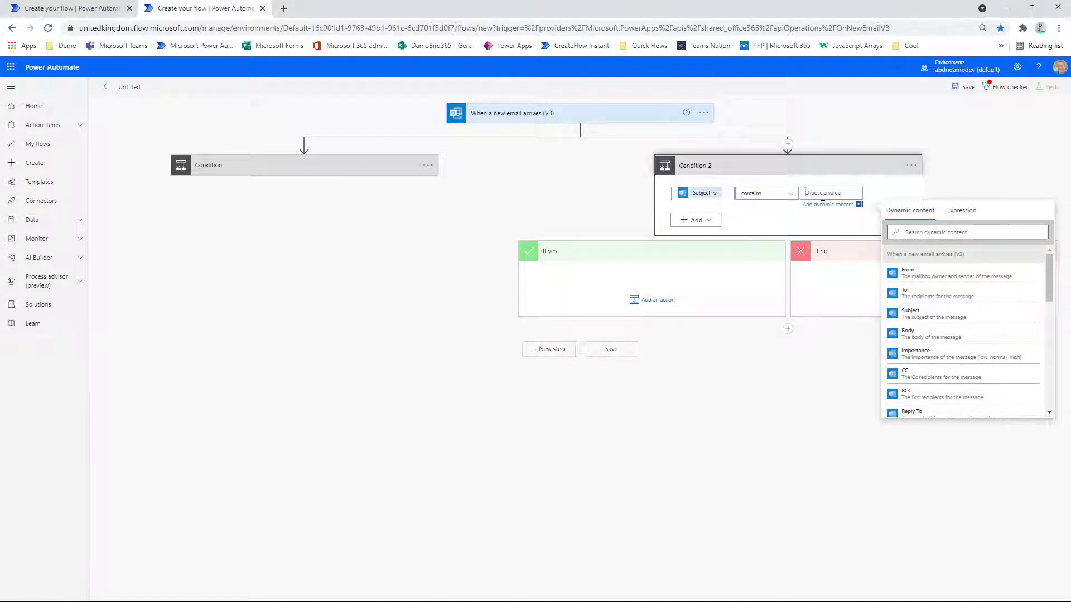
pyautogui.write('ic')
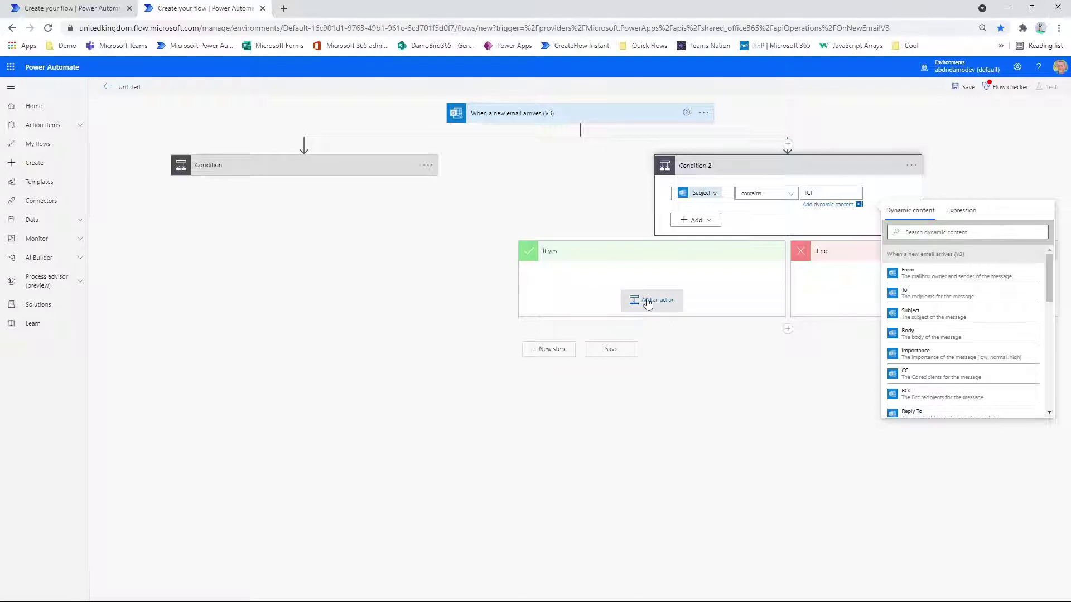
pyautogui.click(647, 302)
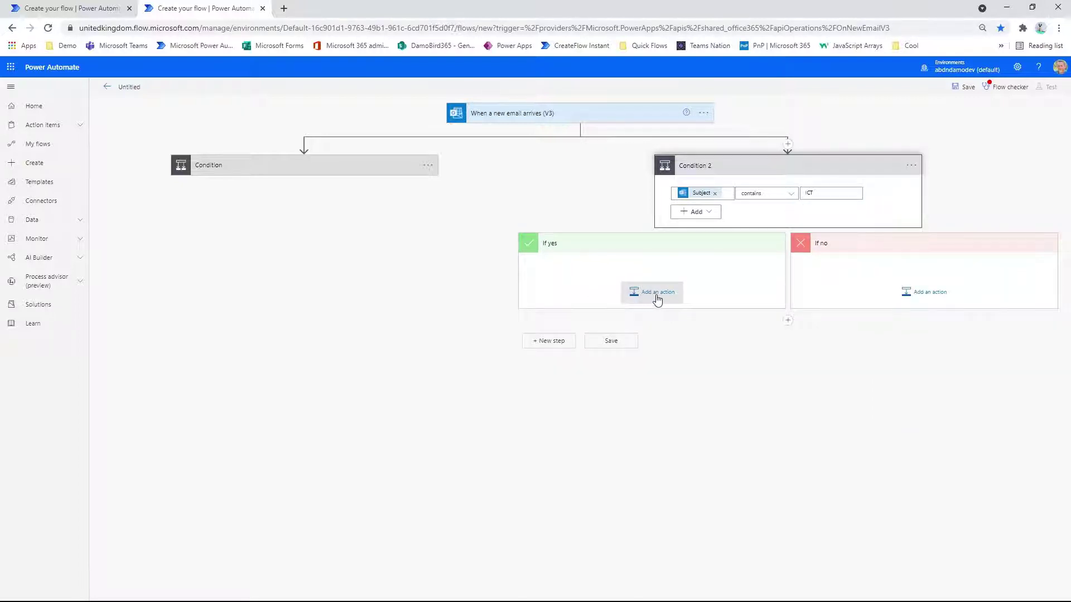
pyautogui.click(658, 296)
# Add Send an email (V2) and SharePoint Create item to Condition 2's If yes branch.
pyautogui.write('s')
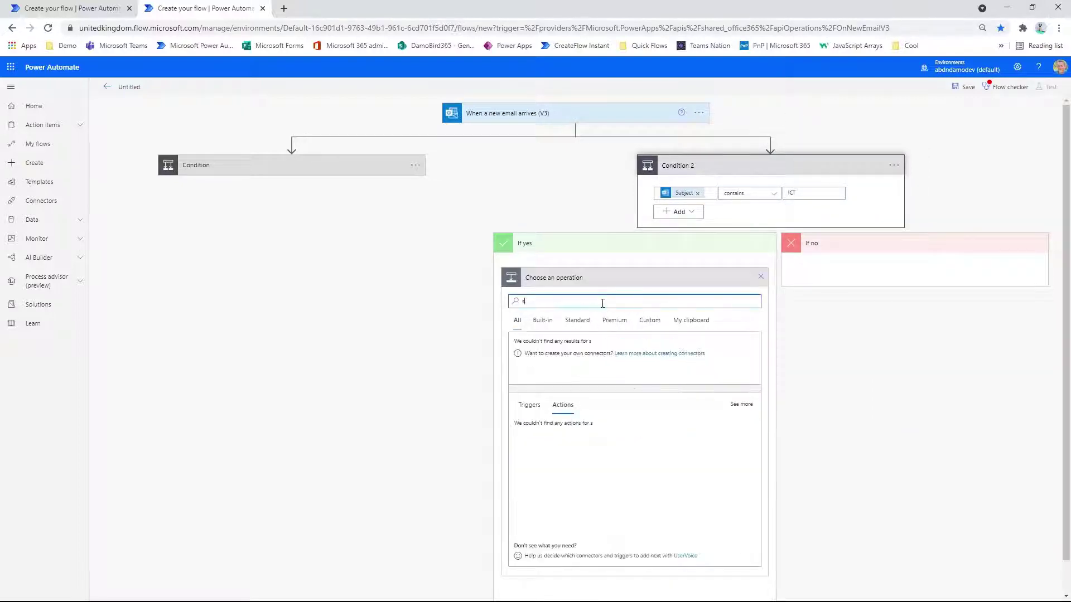
pyautogui.write('end email')
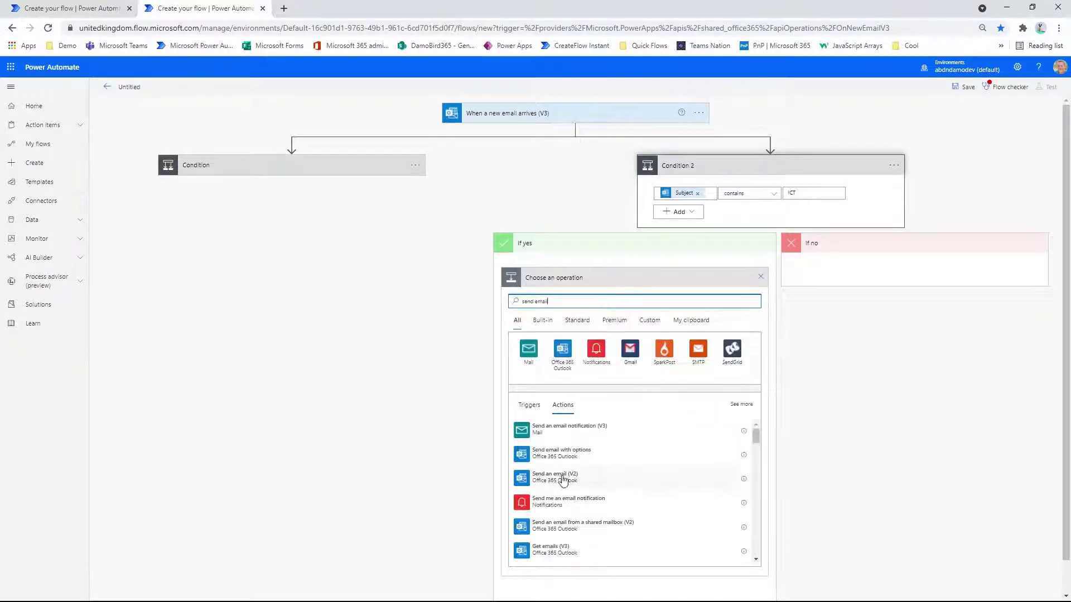
pyautogui.click(560, 478)
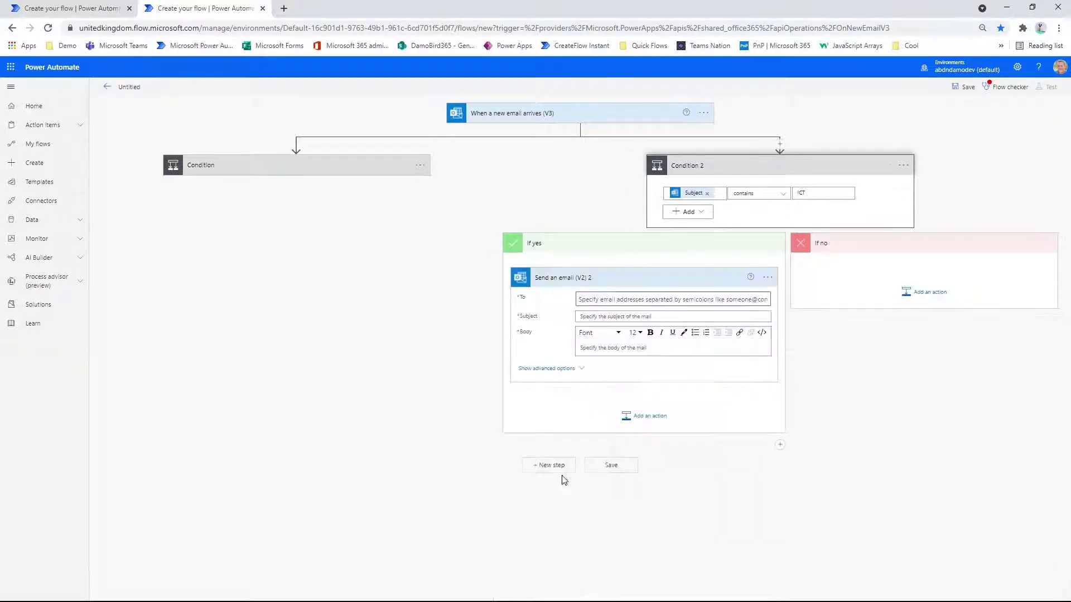
pyautogui.click(646, 416)
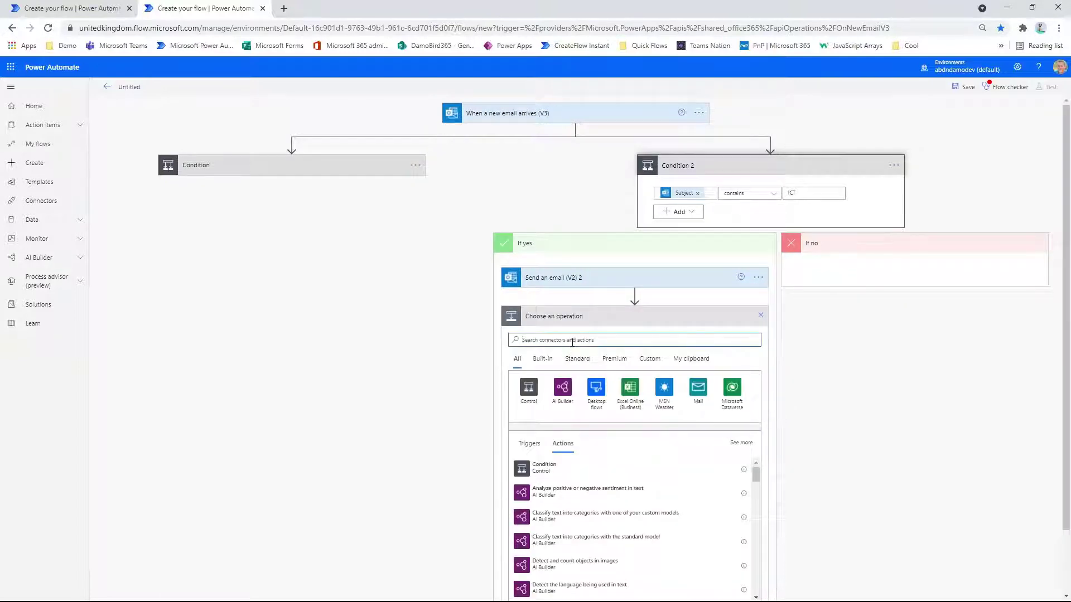
pyautogui.write('create item')
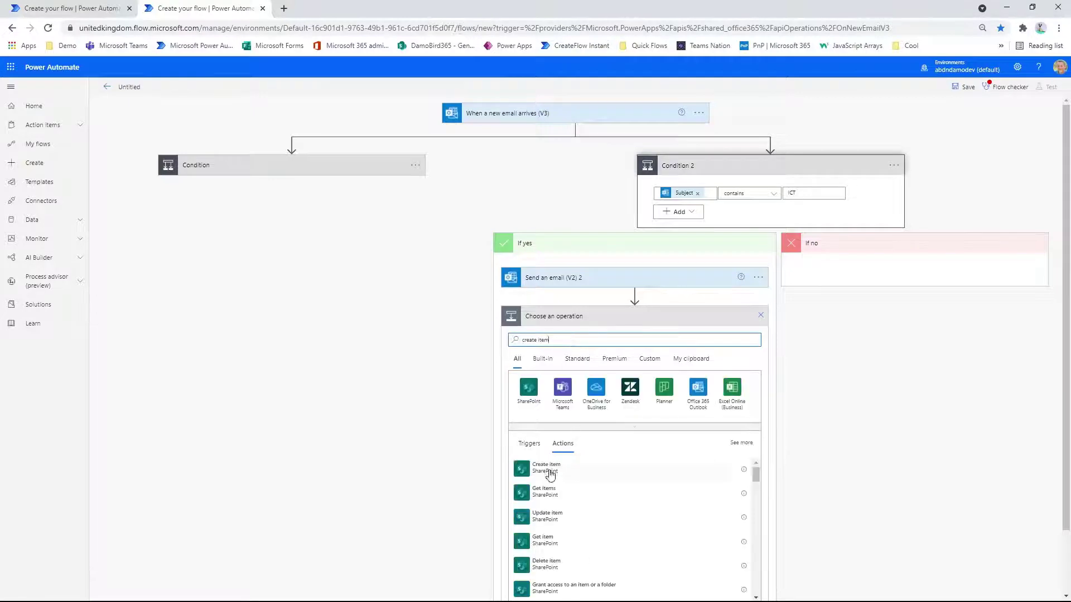
pyautogui.click(550, 471)
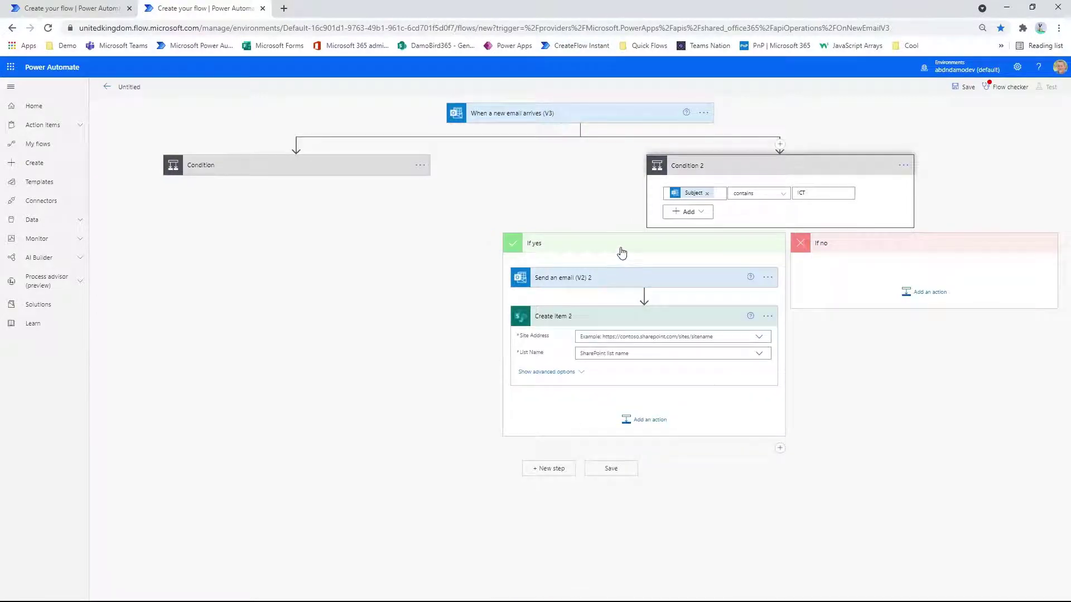
pyautogui.click(348, 173)
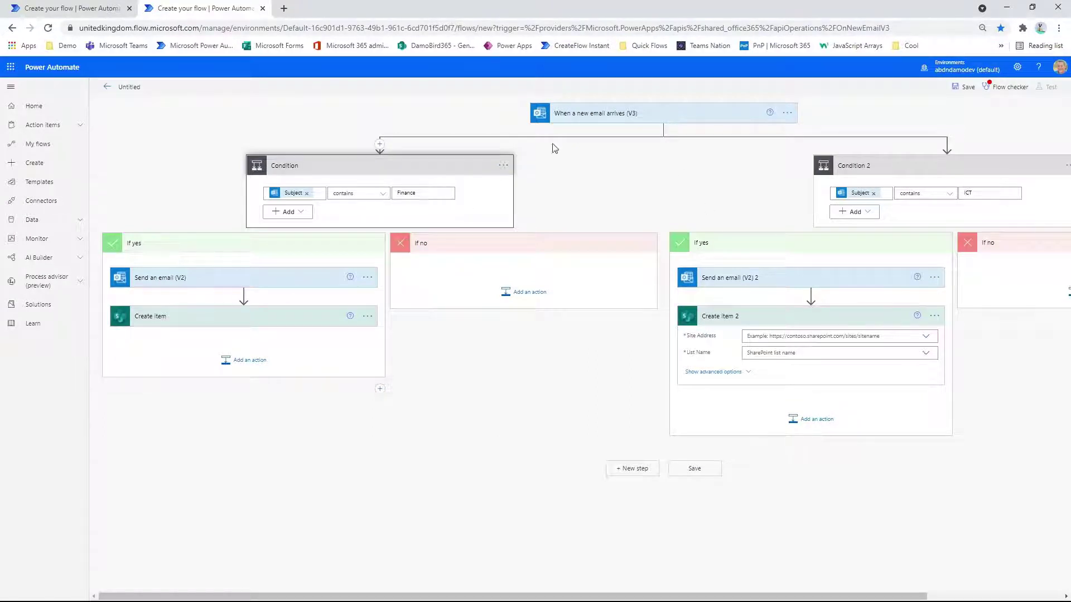
# Rename Condition to 'Finance' and Condition 2 to 'ICT' from each card's menu.
pyautogui.click(503, 165)
pyautogui.click(532, 183)
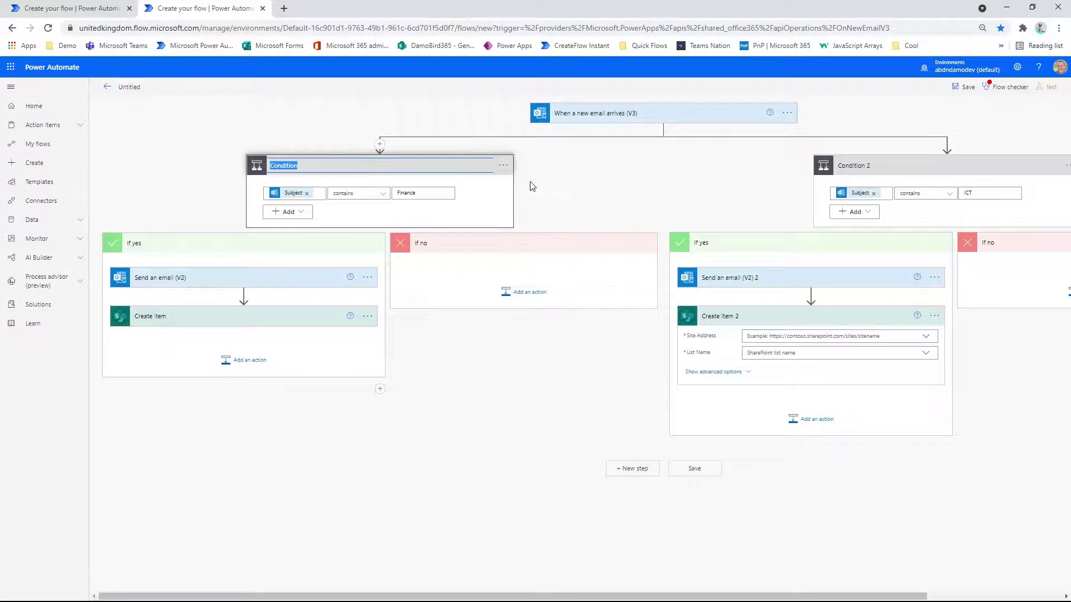
pyautogui.write('Financen')
pyautogui.click(617, 193)
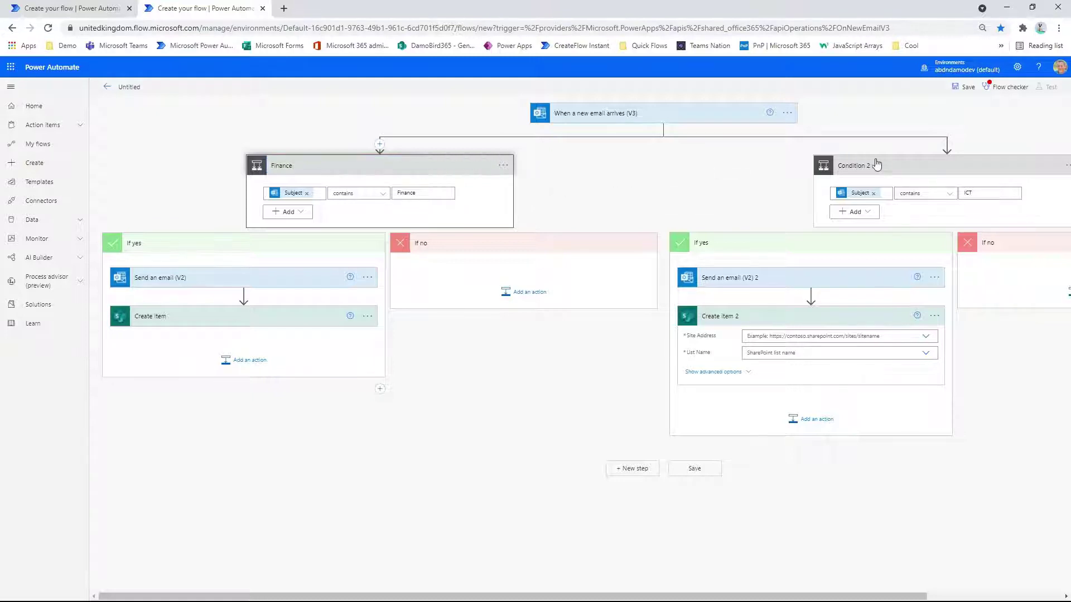
pyautogui.click(892, 170)
pyautogui.click(988, 169)
pyautogui.click(921, 183)
pyautogui.write('ICT')
pyautogui.press('Return')
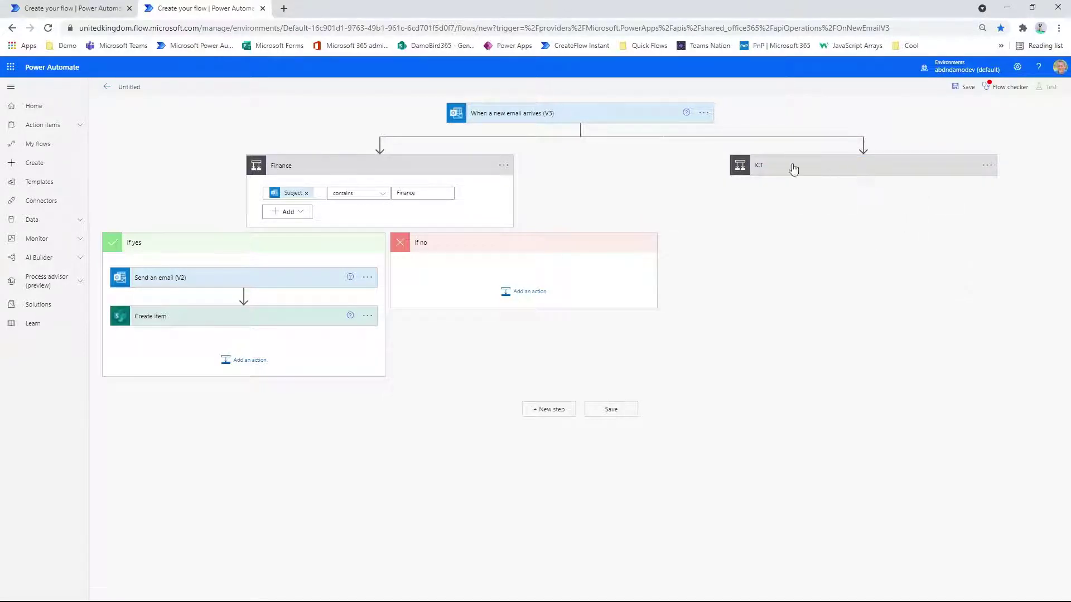
# Add a third parallel condition checking whether Subject contains 'legal'.
pyautogui.click(862, 168)
pyautogui.click(664, 132)
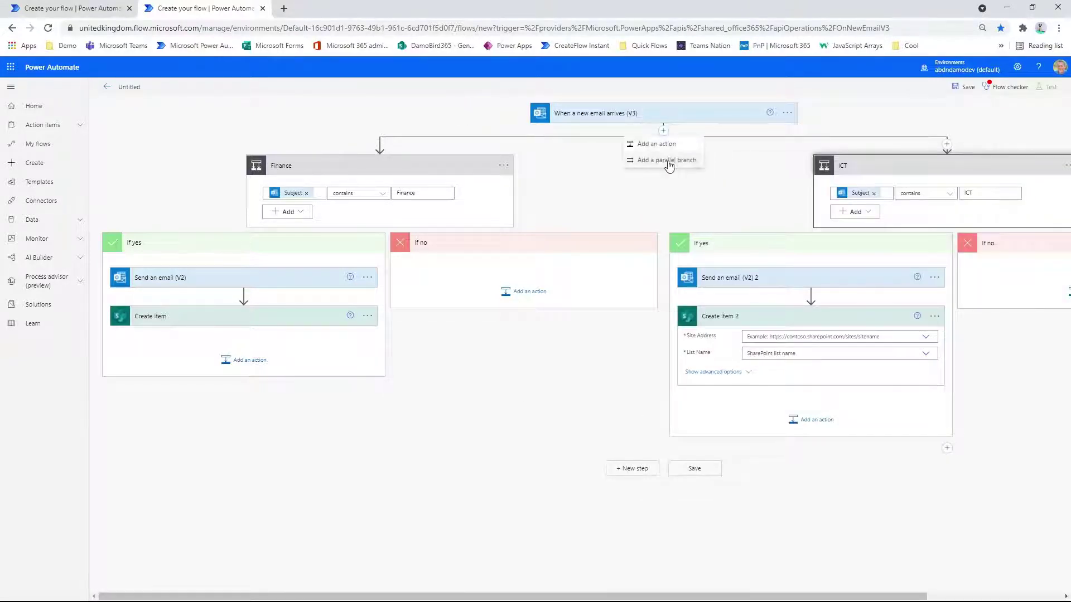
pyautogui.click(666, 160)
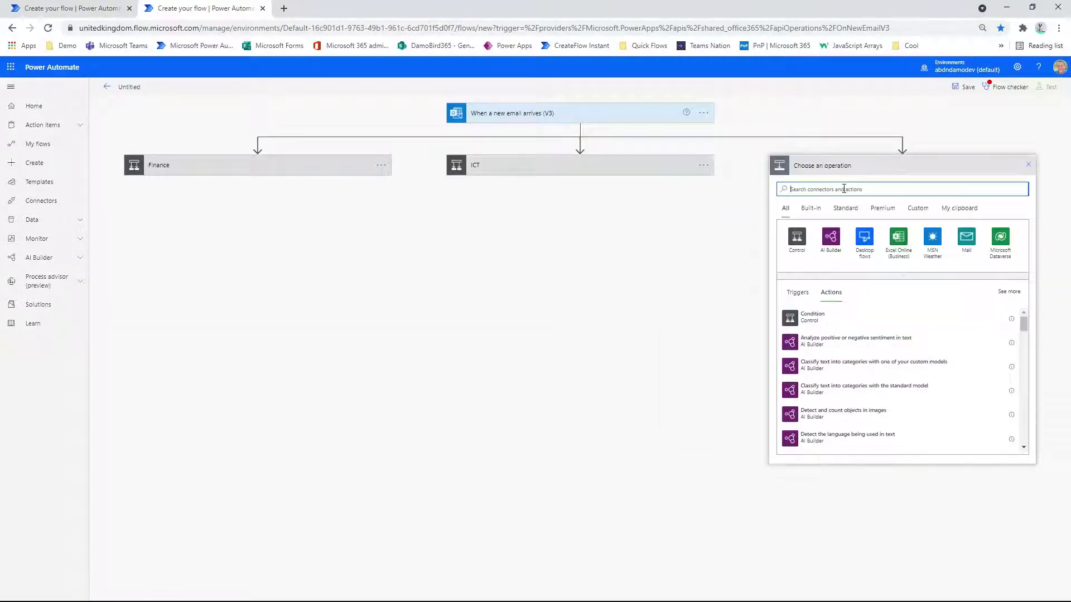
pyautogui.click(816, 318)
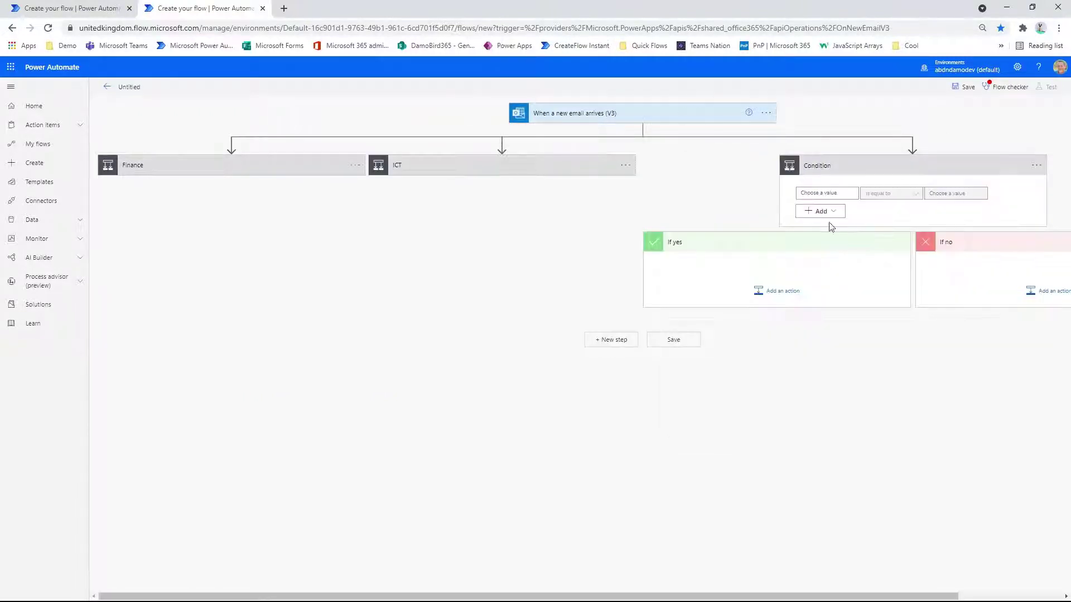
pyautogui.click(824, 193)
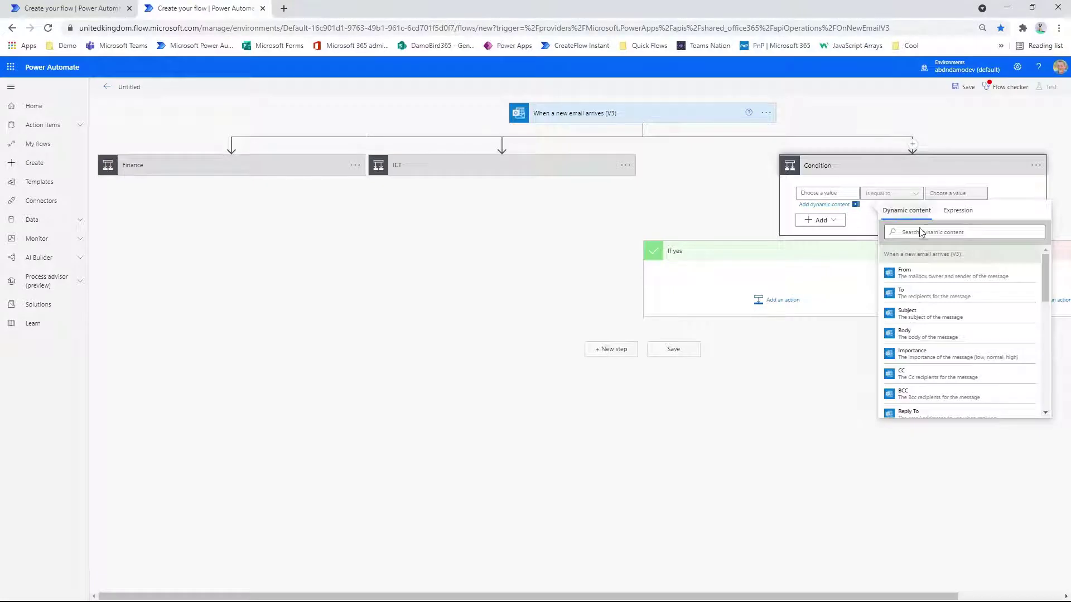
pyautogui.click(932, 233)
pyautogui.write('subject')
pyautogui.click(904, 272)
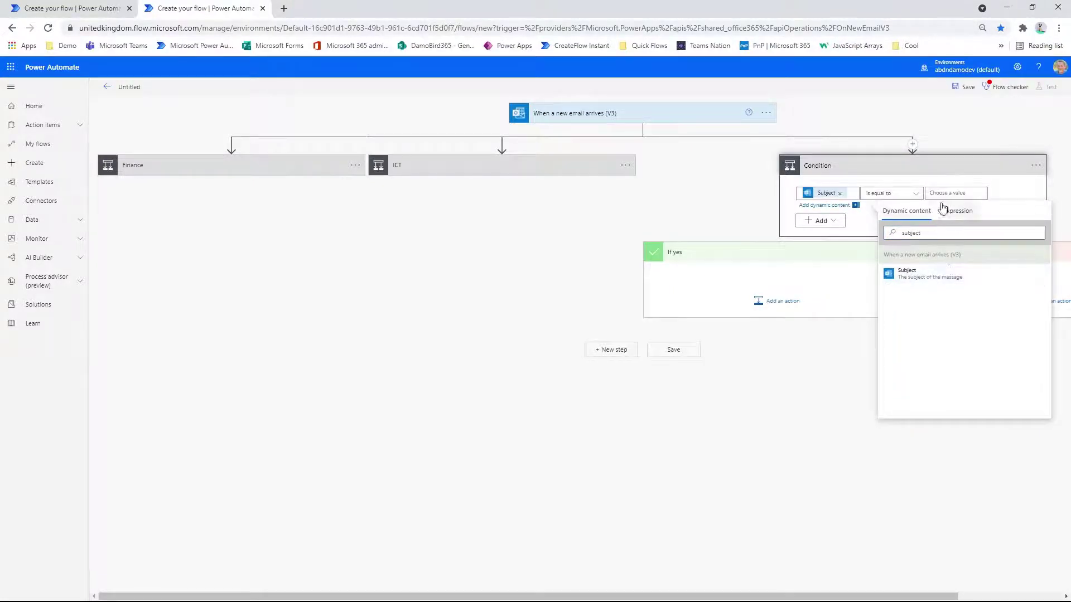
pyautogui.click(898, 193)
pyautogui.click(879, 207)
pyautogui.click(953, 193)
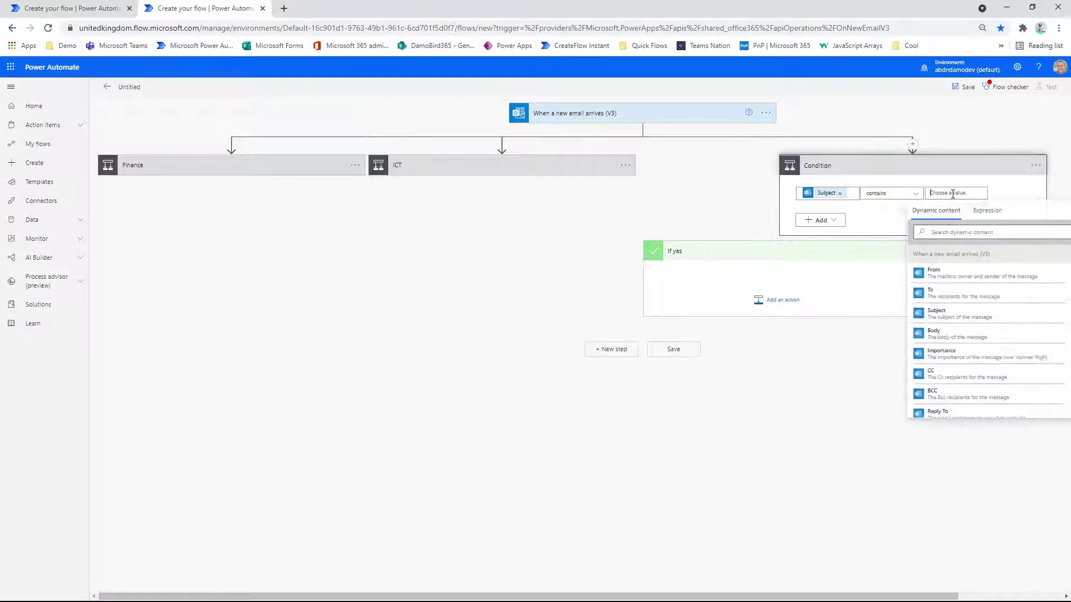
pyautogui.write('legal')
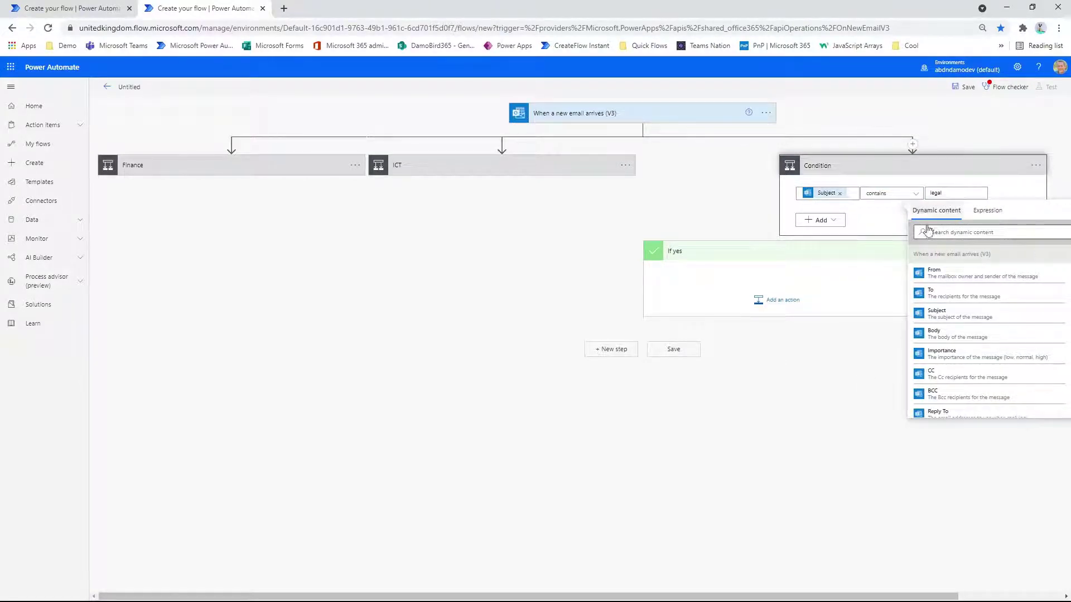
# Rename the new condition to 'Legal' and start adding its yes-branch action.
pyautogui.click(1038, 169)
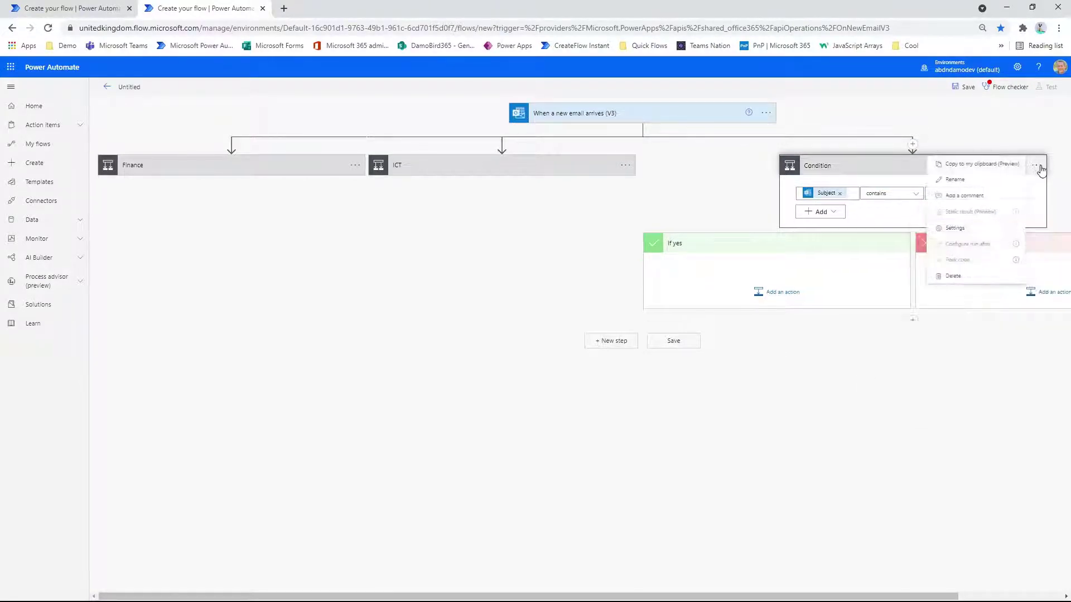
pyautogui.click(994, 179)
pyautogui.write('Legal')
pyautogui.press('Return')
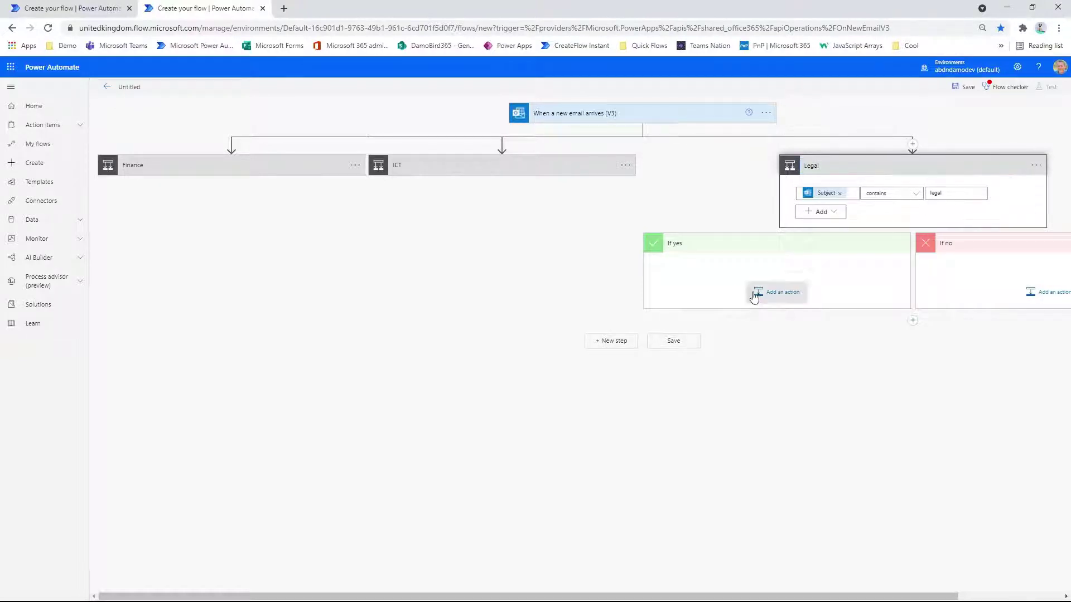
pyautogui.click(778, 292)
# Add Send an email (V2) and Create item to Legal's yes branch, then review ICT and Finance.
pyautogui.write('send email')
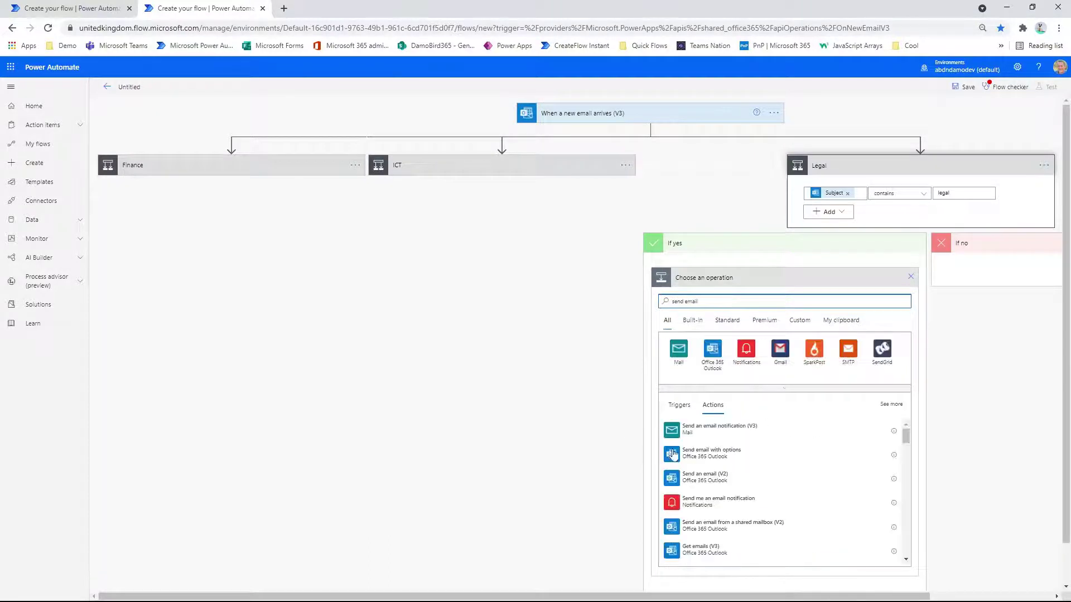
pyautogui.click(717, 482)
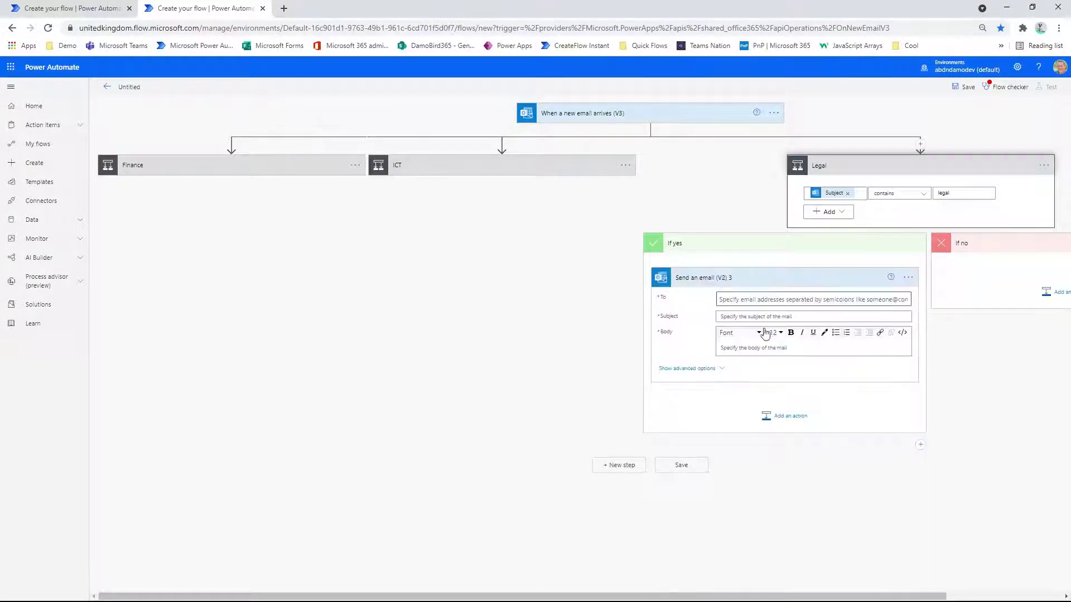
pyautogui.click(777, 277)
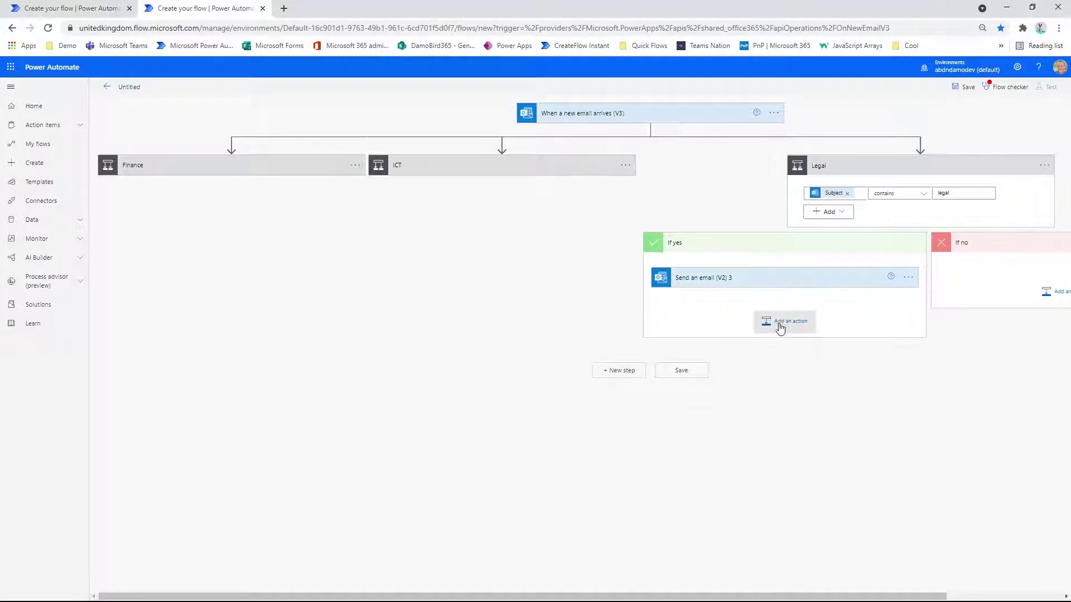
pyautogui.click(780, 324)
pyautogui.write('create item')
pyautogui.click(720, 472)
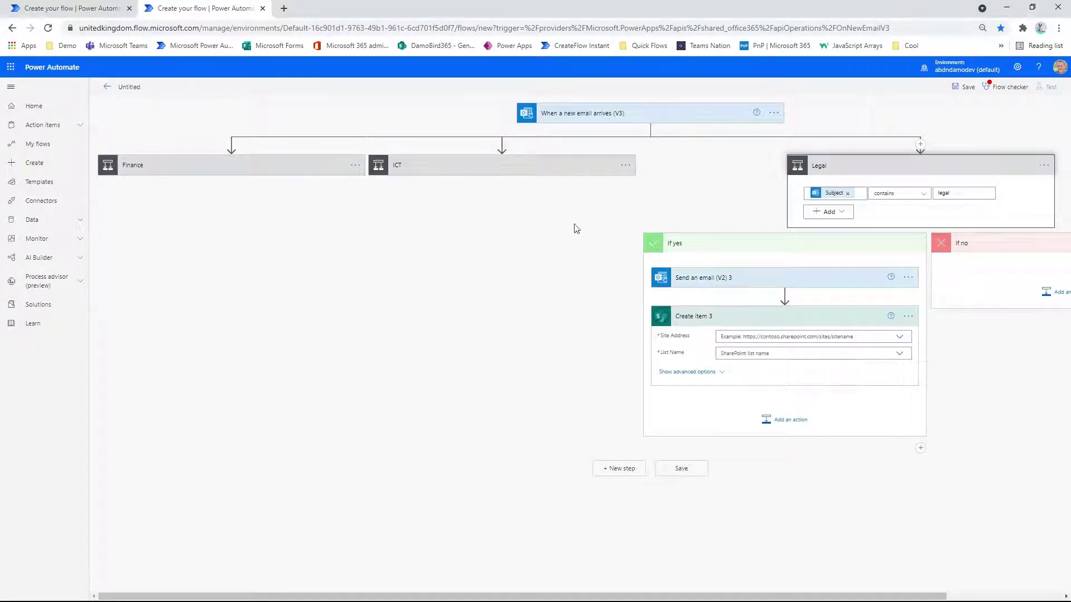
pyautogui.click(494, 171)
pyautogui.click(259, 176)
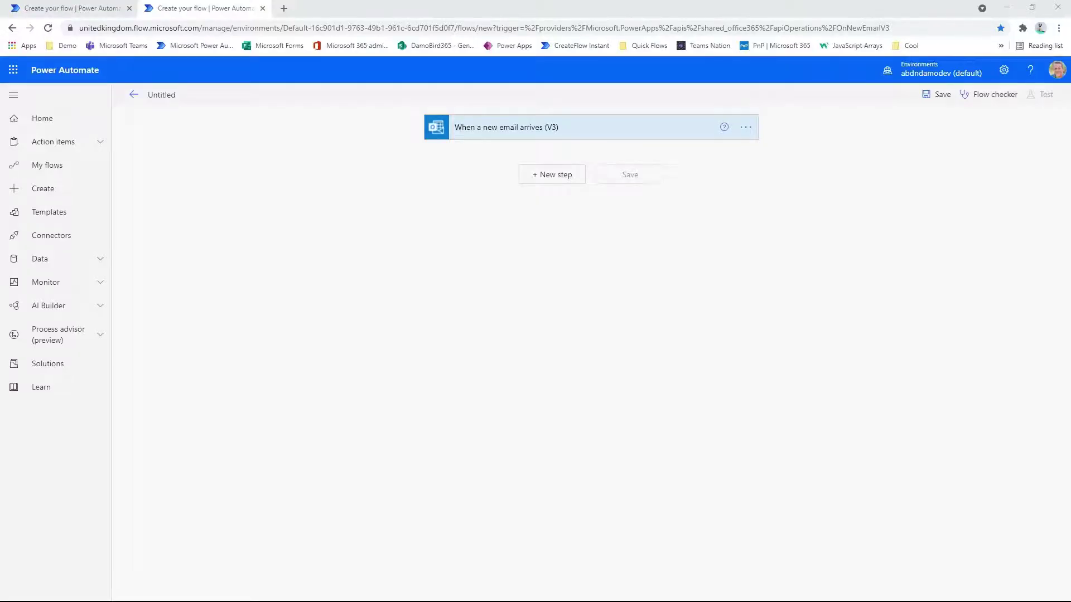
# Add a Compose step and paste the employee JSON array into its Inputs.
pyautogui.click(556, 178)
pyautogui.write('compose')
pyautogui.click(468, 369)
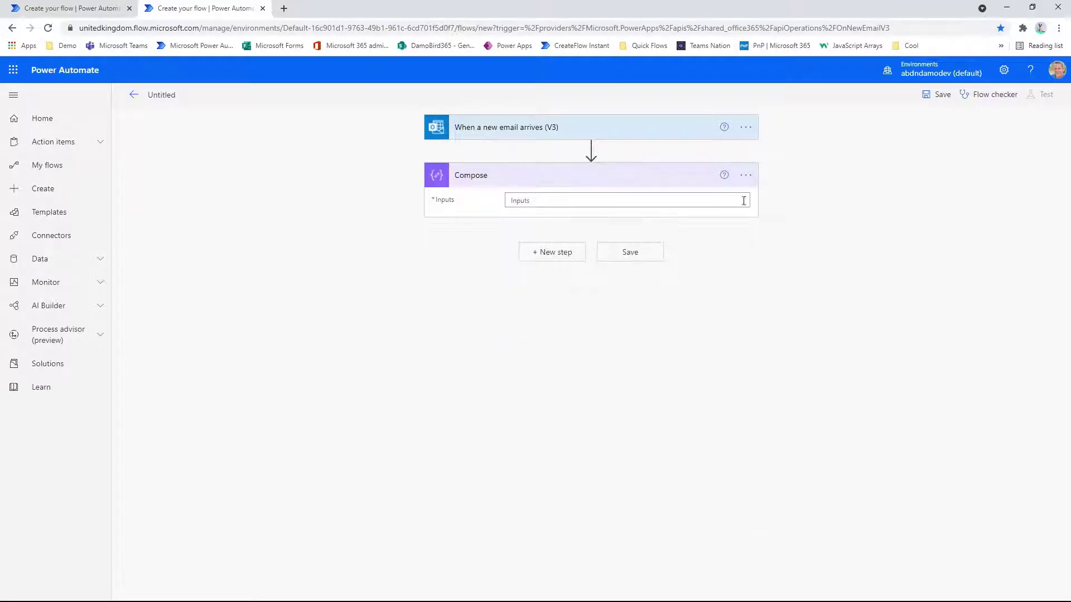
pyautogui.click(627, 201)
pyautogui.hotkey('ctrl', 'v')
pyautogui.scroll(10, 581, 222)
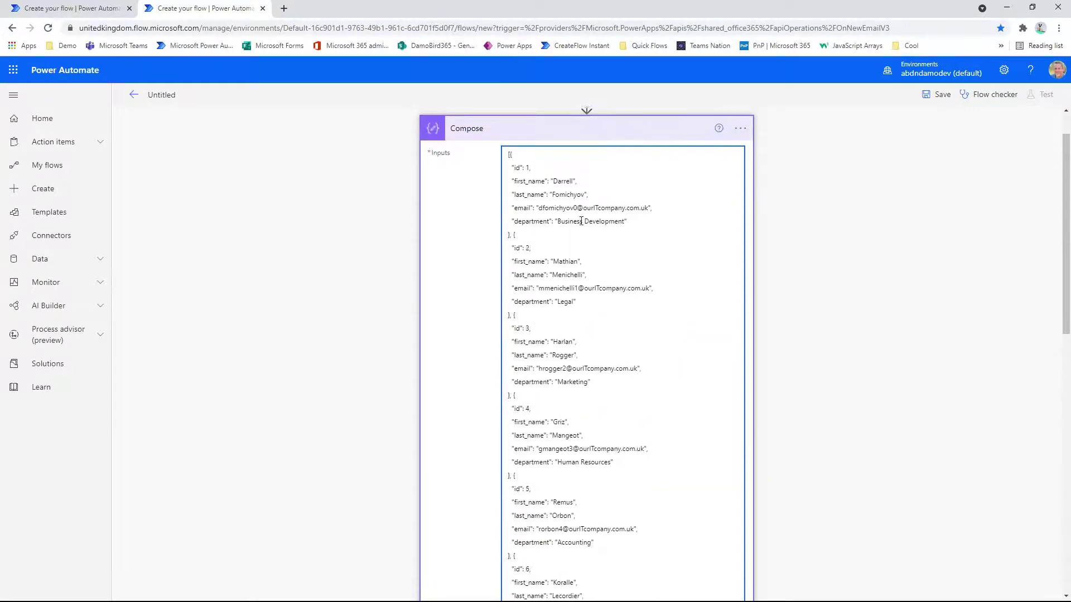
pyautogui.moveTo(561, 221); pyautogui.dragTo(627, 221)
pyautogui.moveTo(558, 301); pyautogui.dragTo(573, 301)
pyautogui.moveTo(560, 382); pyautogui.dragTo(507, 369)
pyautogui.moveTo(660, 288); pyautogui.dragTo(516, 291)
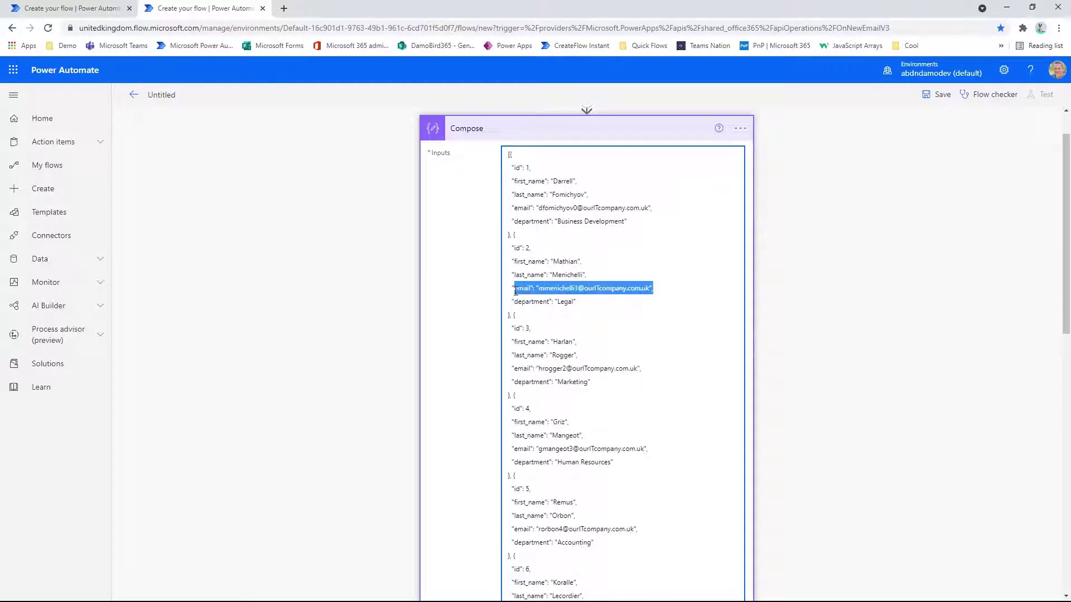
# Rename the Compose step to 'ArrayWithParams'.
pyautogui.click(741, 128)
pyautogui.click(783, 151)
pyautogui.write('ArrayW')
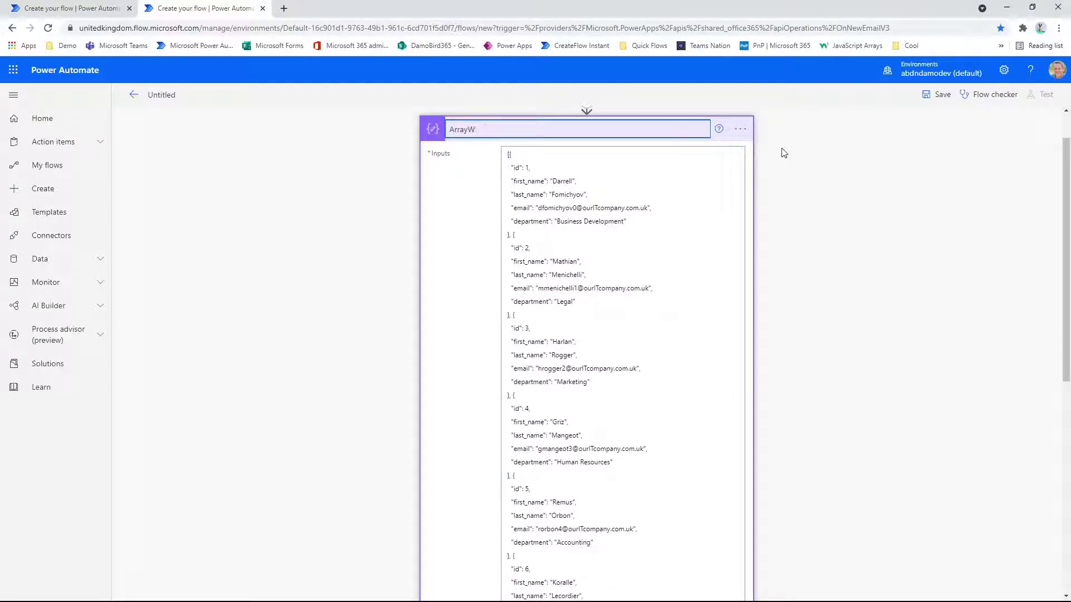
pyautogui.write('ithParams')
# Confirm the ArrayWithParams name and add a Filter array action after it.
pyautogui.press('Return')
pyautogui.click(643, 134)
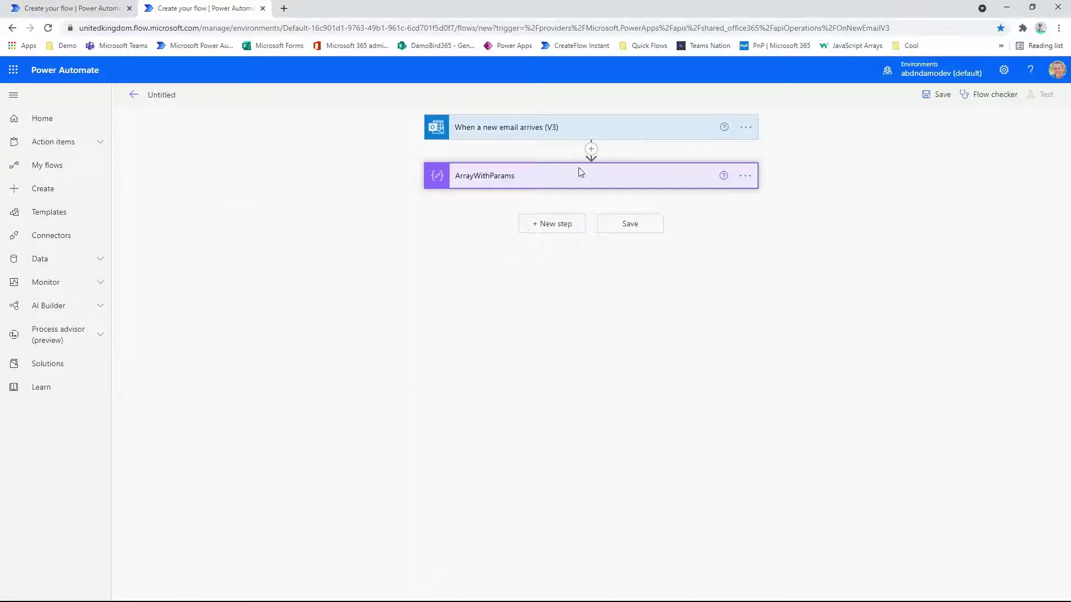
pyautogui.click(550, 223)
pyautogui.write('feilter')
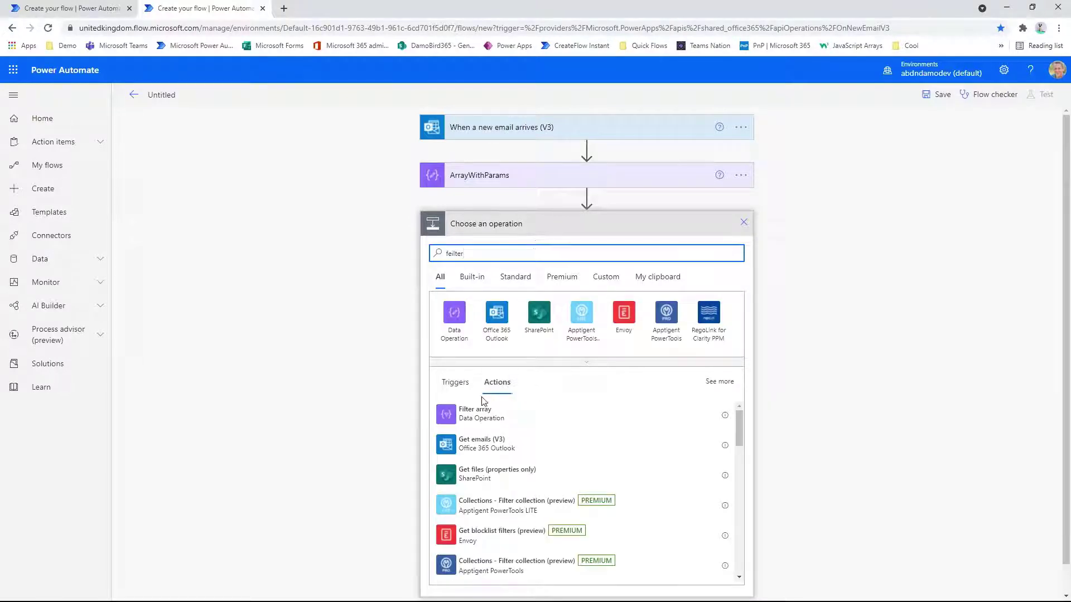
pyautogui.click(477, 414)
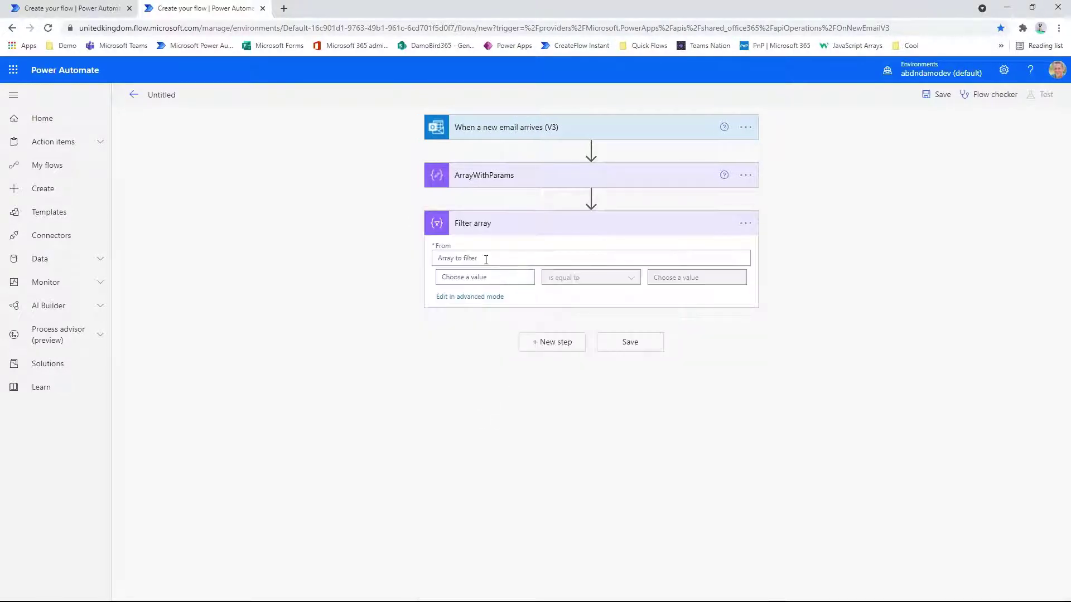
# Filter the ArrayWithParams Outputs and begin an indexof() expression for the first value.
pyautogui.click(485, 259)
pyautogui.click(811, 358)
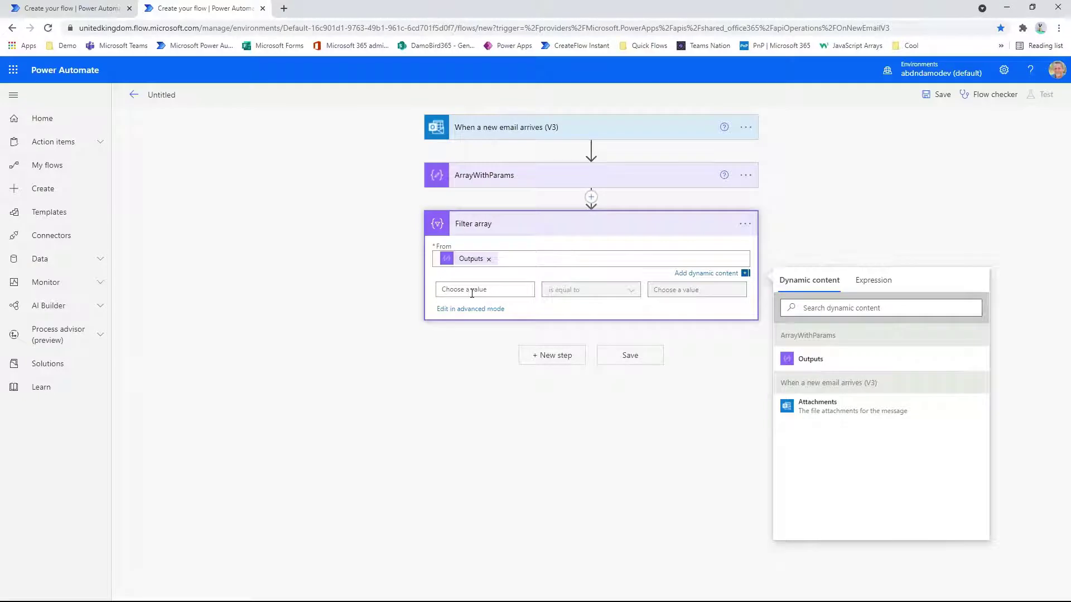
pyautogui.click(472, 291)
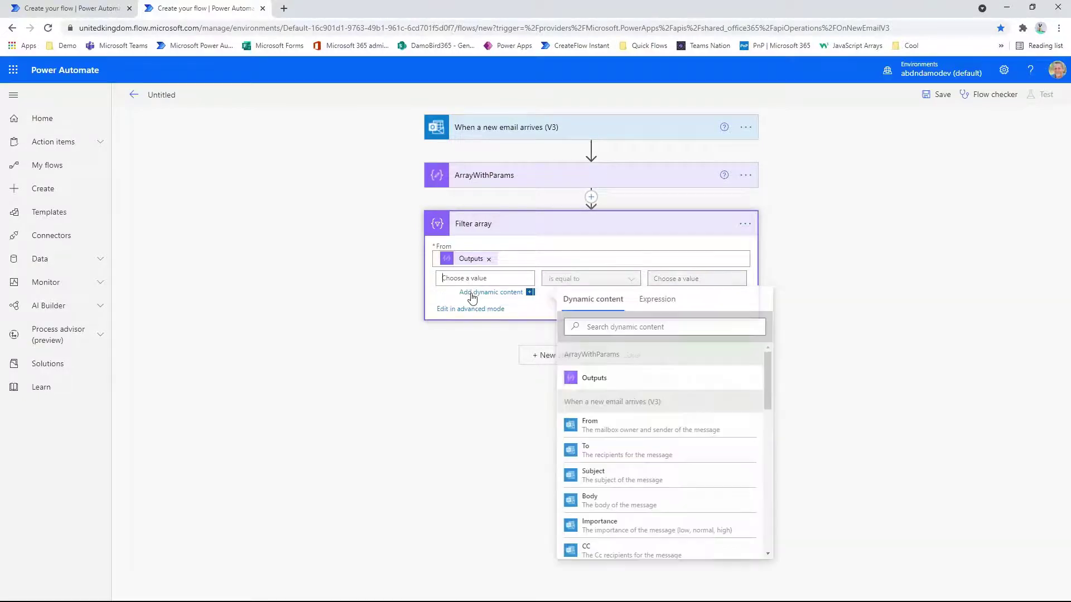
pyautogui.click(660, 304)
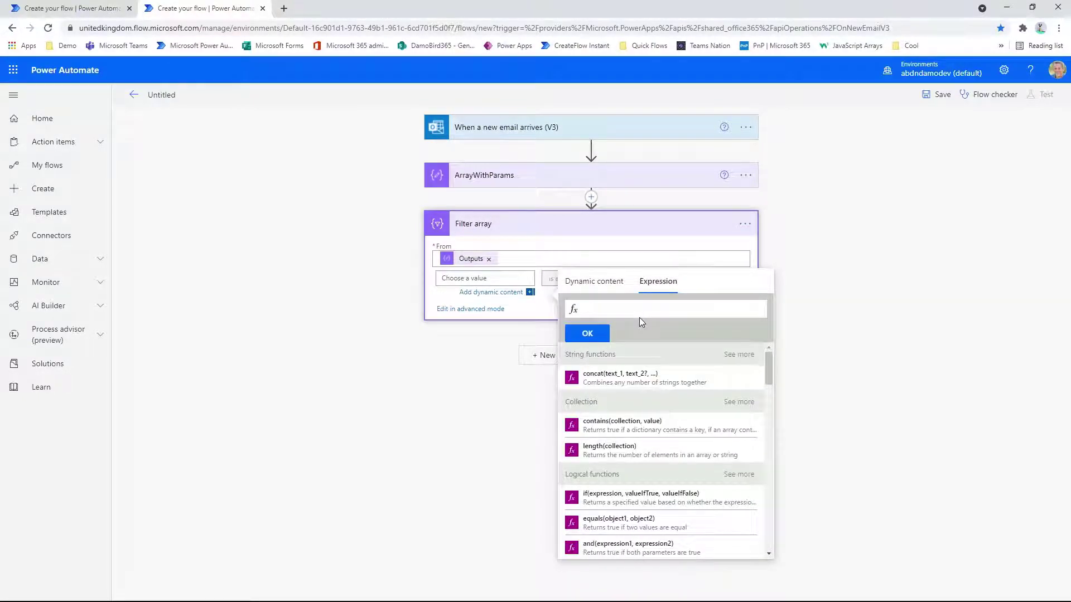
pyautogui.write('indexof')
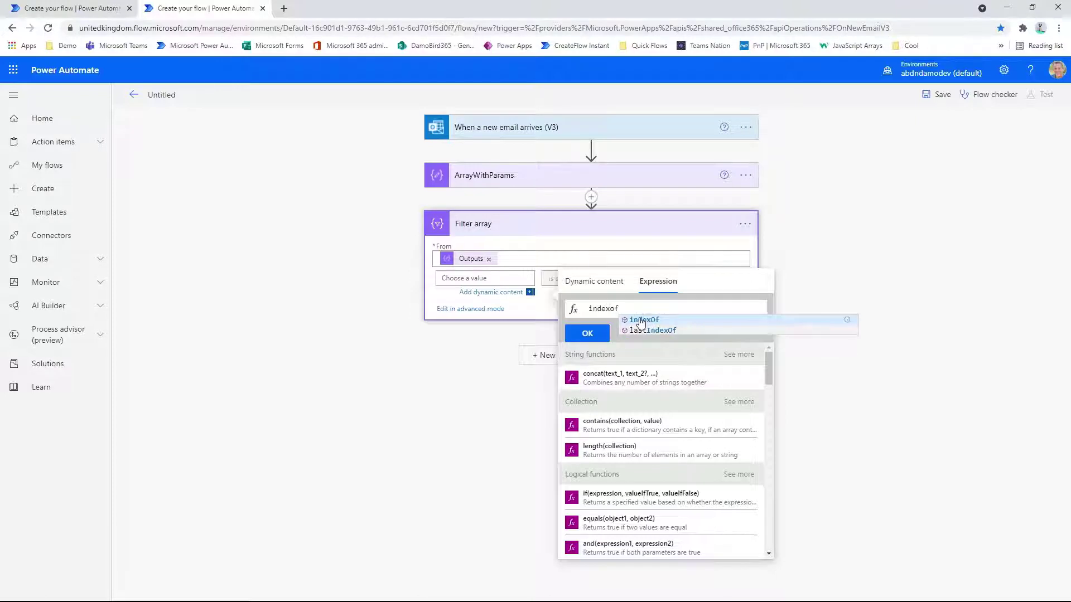
pyautogui.write('()')
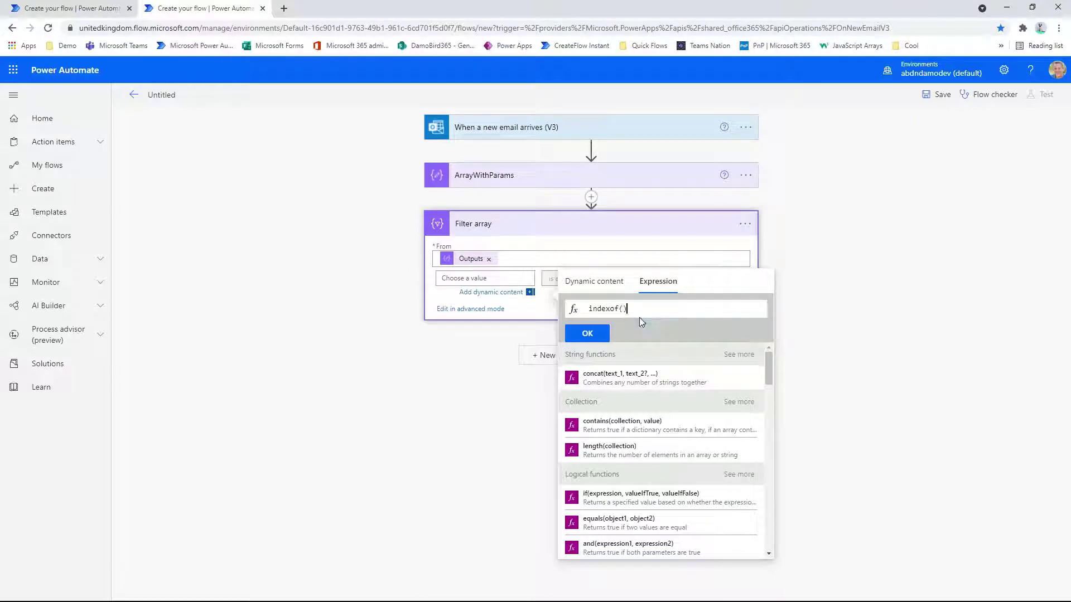
# Complete the expression as indexof(Subject, item()?['department']).
pyautogui.click(609, 286)
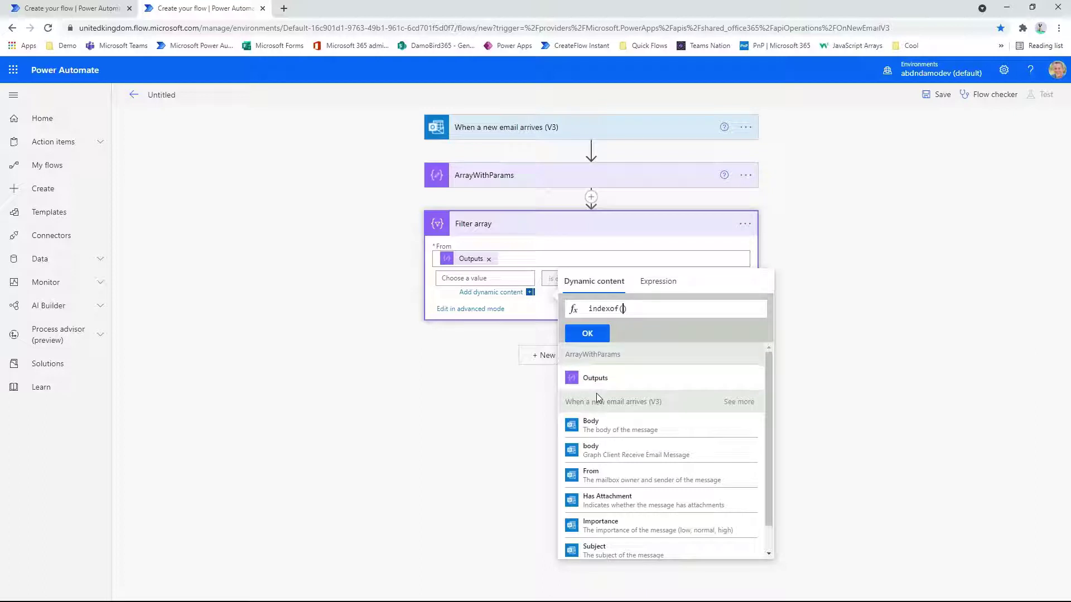
pyautogui.scroll(-1, 608, 435)
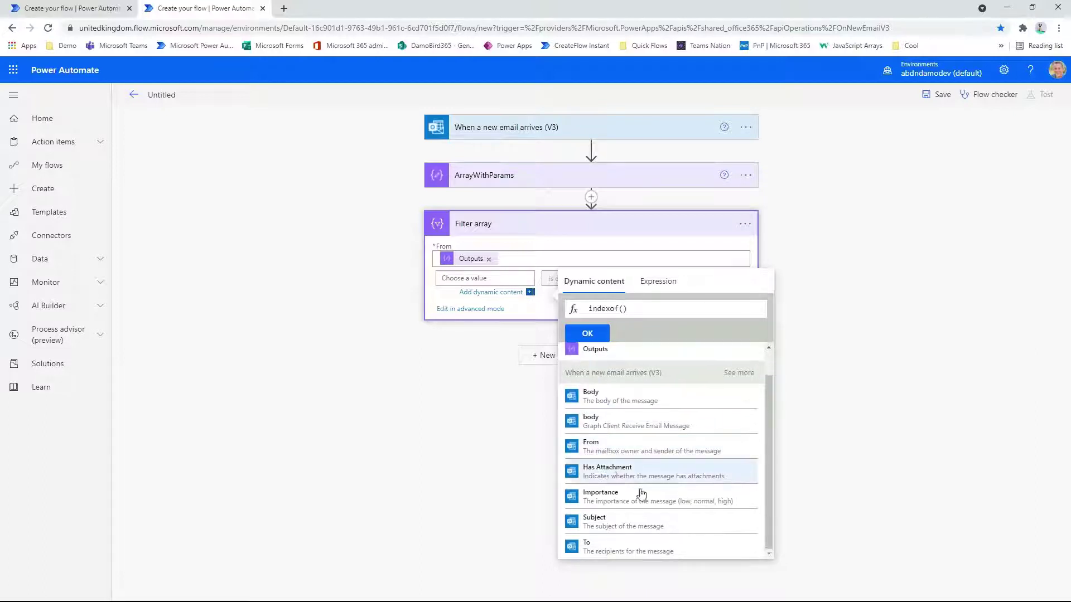
pyautogui.click(624, 525)
pyautogui.press('End')
pyautogui.press('Left')
pyautogui.write(',')
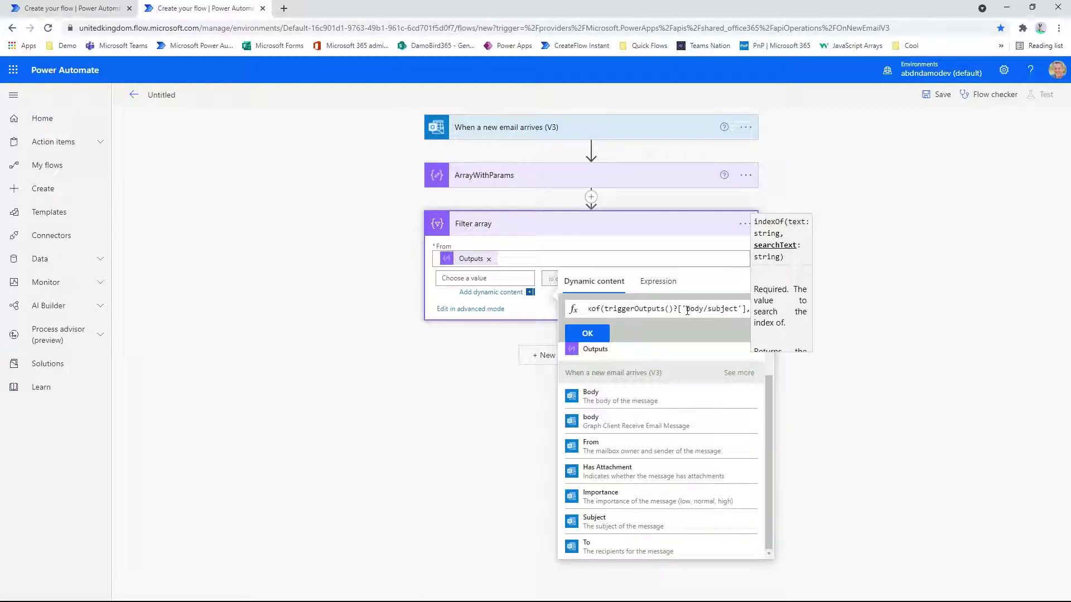
pyautogui.write('item')
pyautogui.write("()?['de")
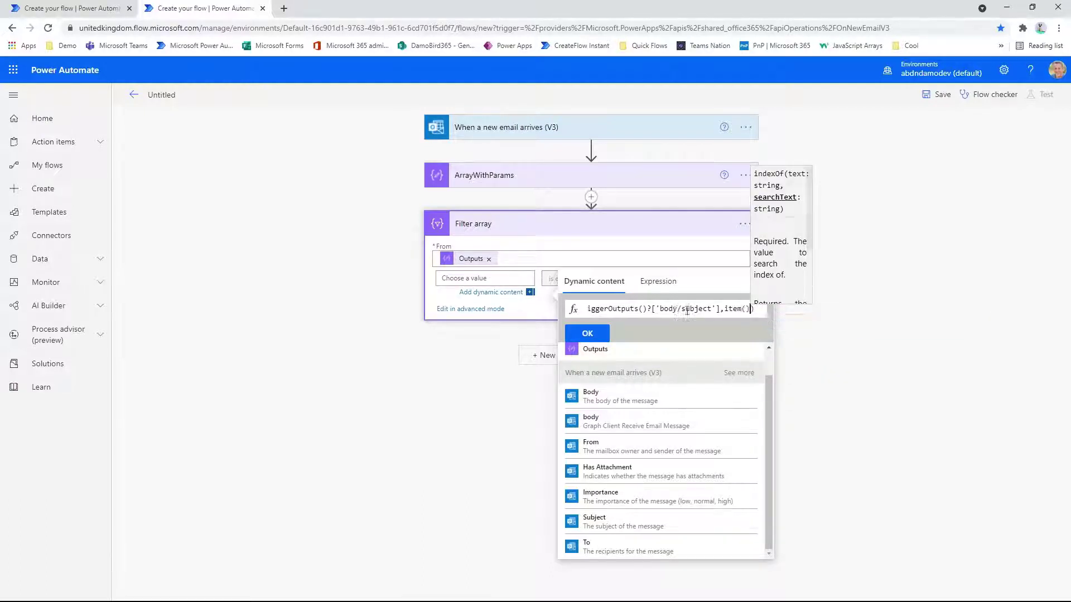
pyautogui.write('partment')
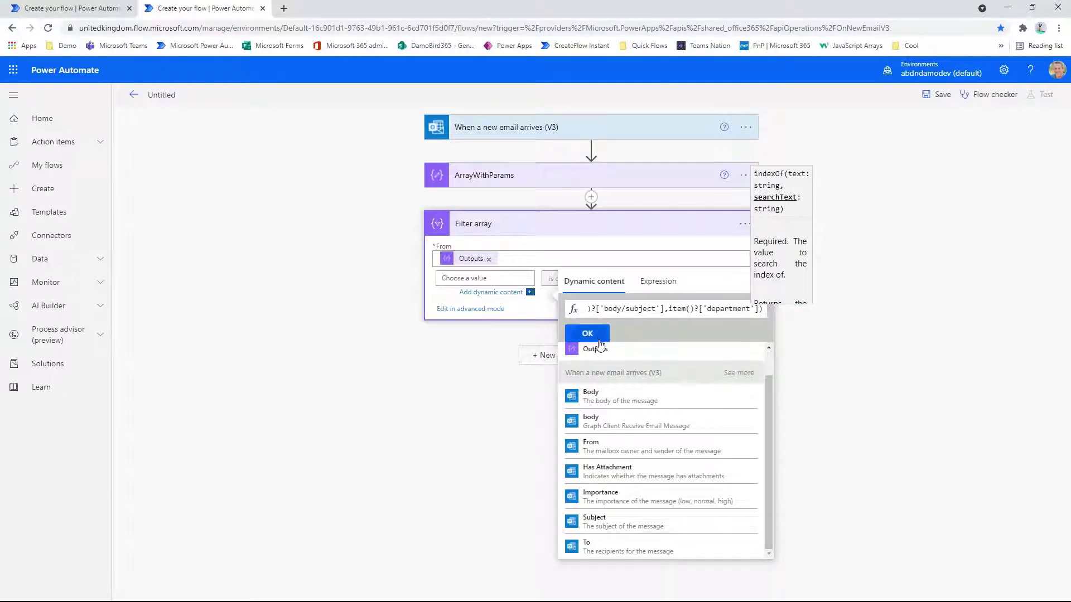
pyautogui.click(599, 335)
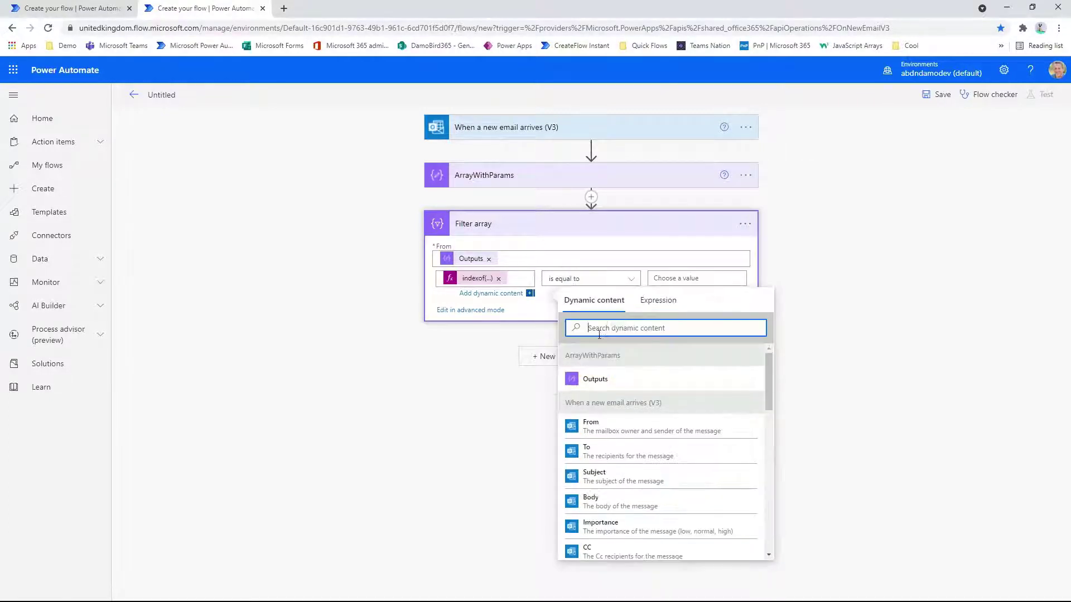
# Set the Filter array comparison to 'is not equal to' -1 and save the flow.
pyautogui.click(593, 285)
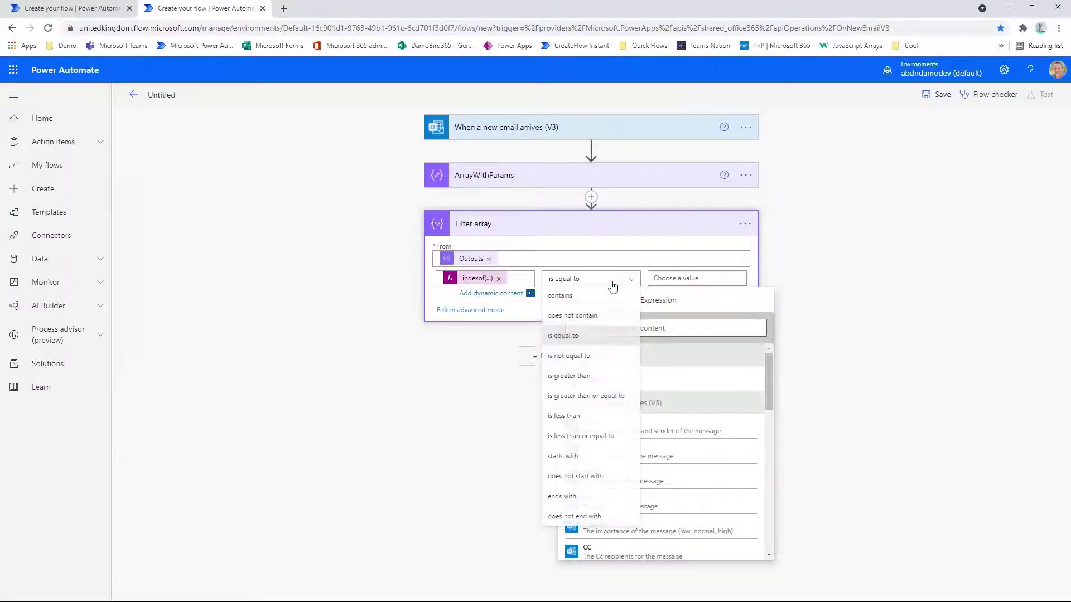
pyautogui.click(581, 361)
pyautogui.click(676, 279)
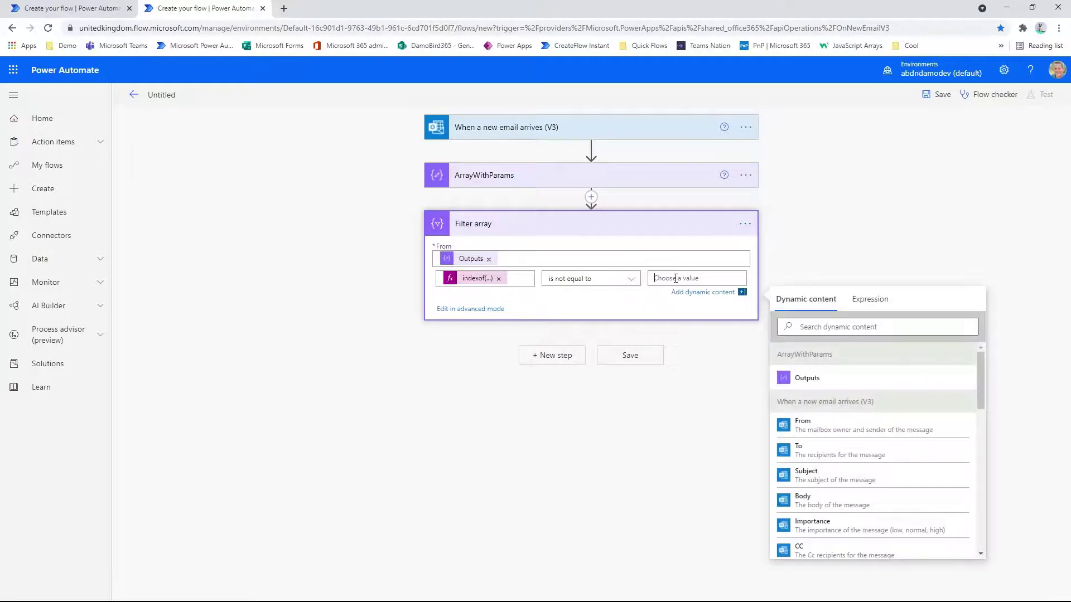
pyautogui.write('-1')
pyautogui.click(638, 362)
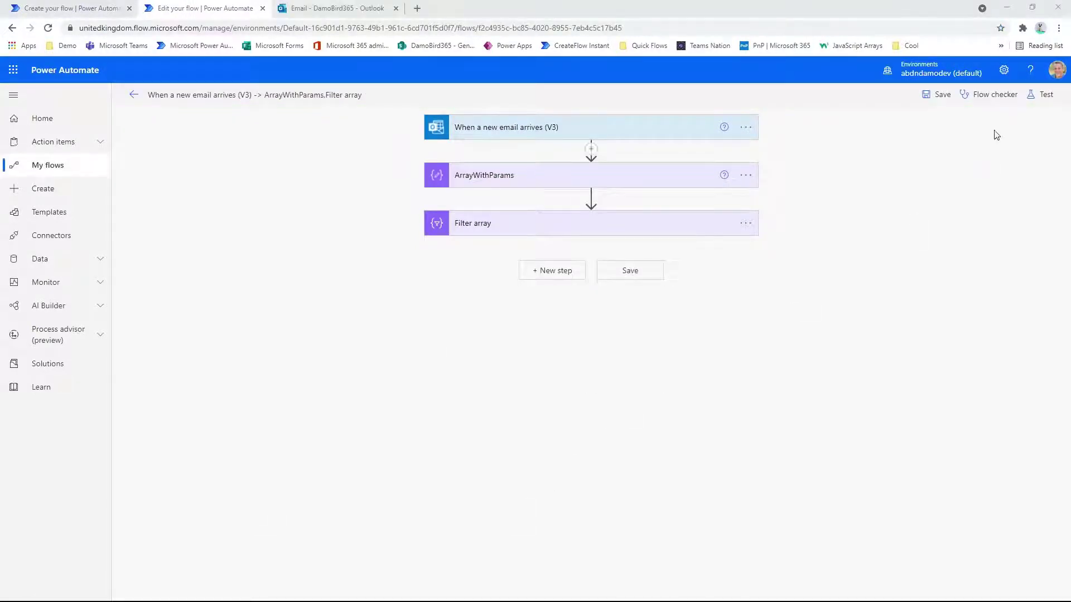
# Start a manual test of the flow and switch to the Outlook inbox tab.
pyautogui.click(1047, 94)
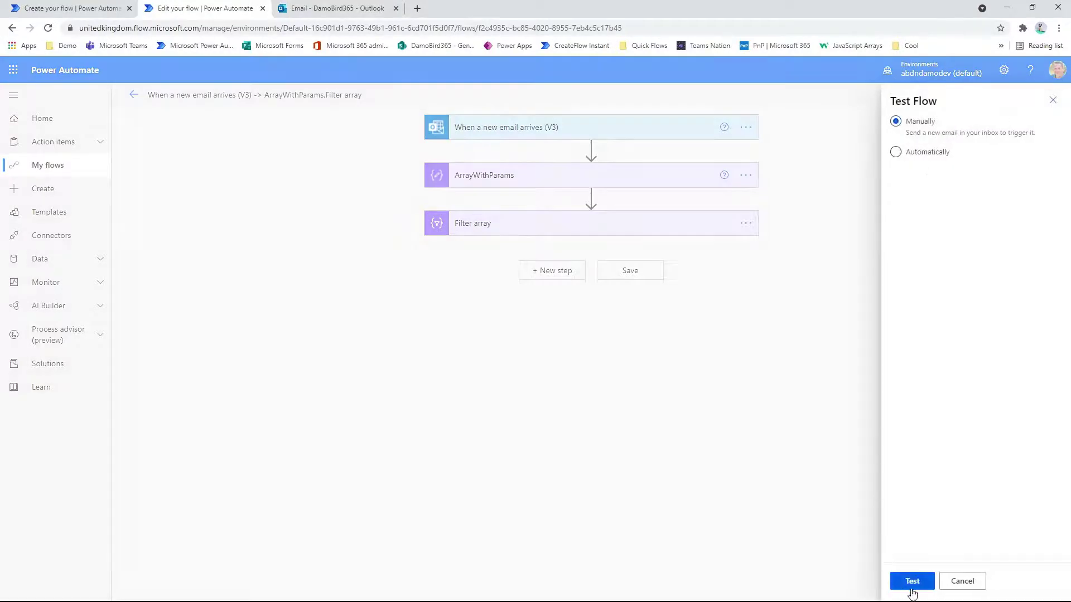
pyautogui.click(913, 582)
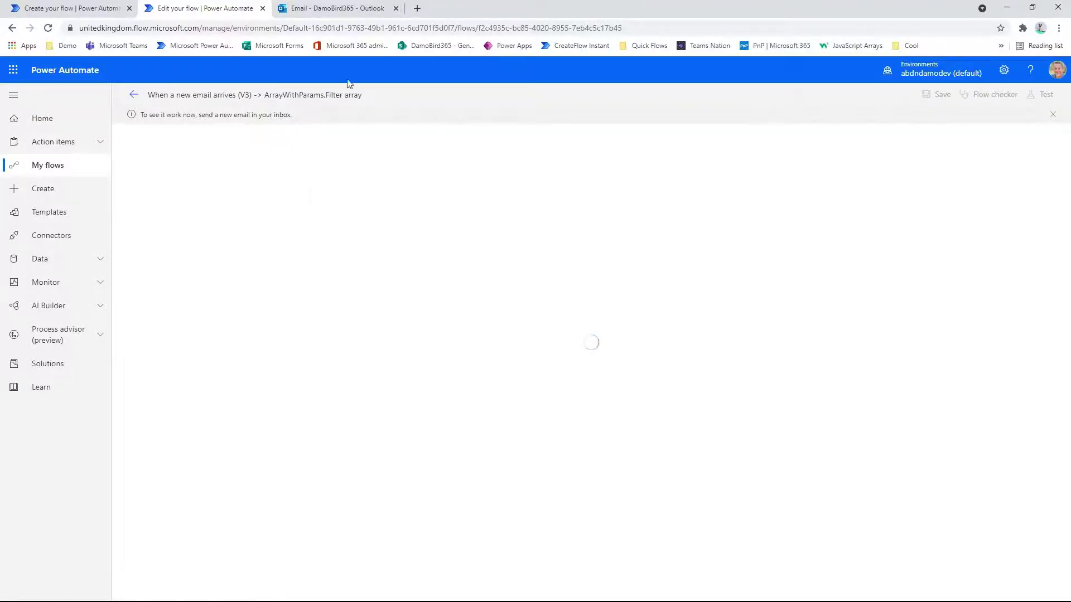
pyautogui.click(337, 9)
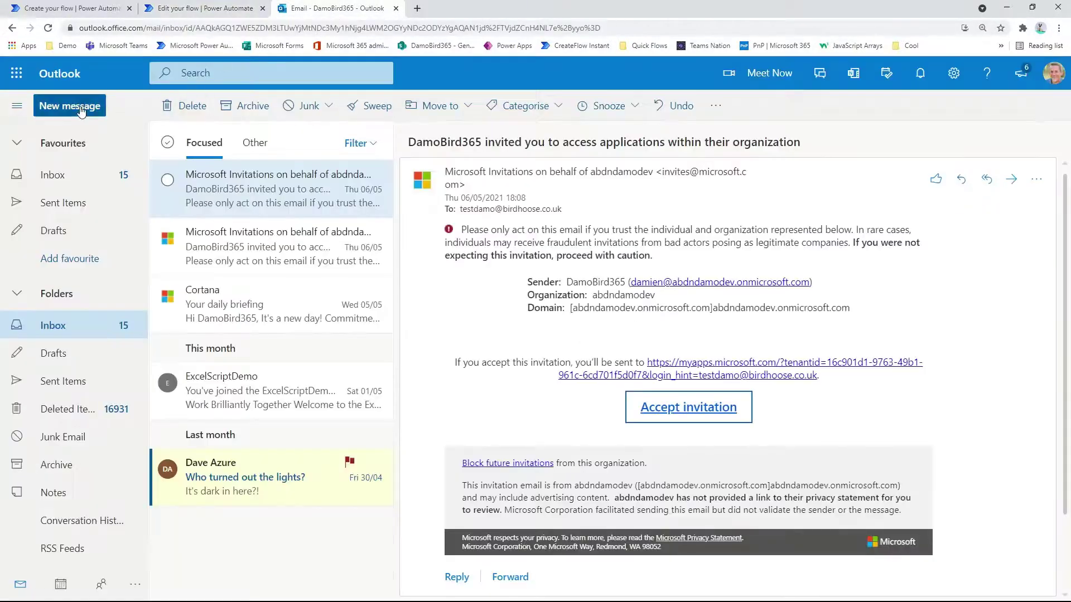
# Send yourself 'This is a marketing test email' with body 'Hello this is a test'.
pyautogui.click(81, 111)
pyautogui.write('damo')
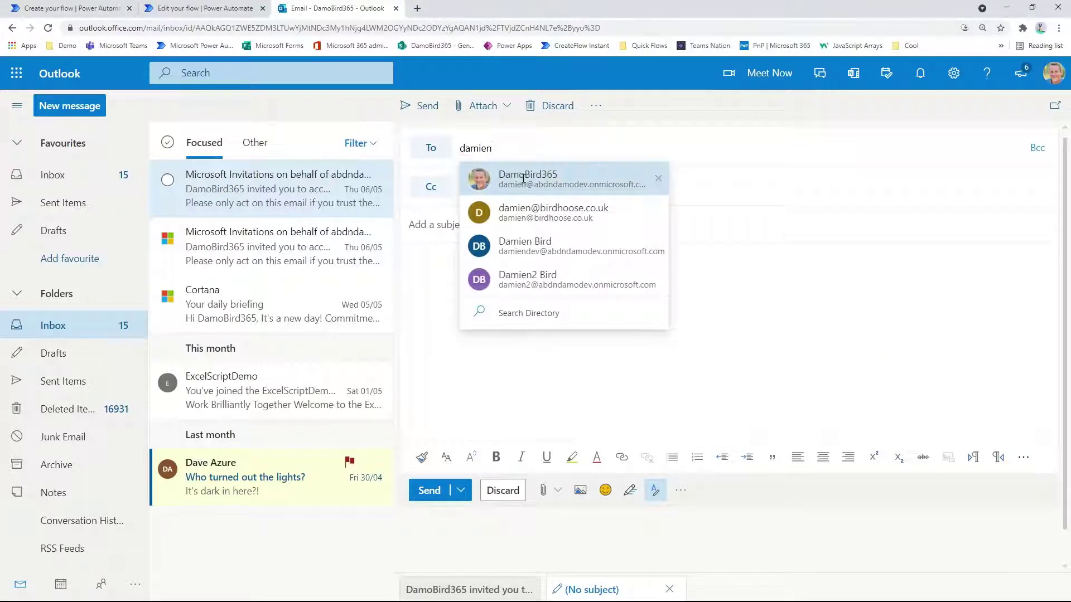
pyautogui.click(518, 176)
pyautogui.write('This')
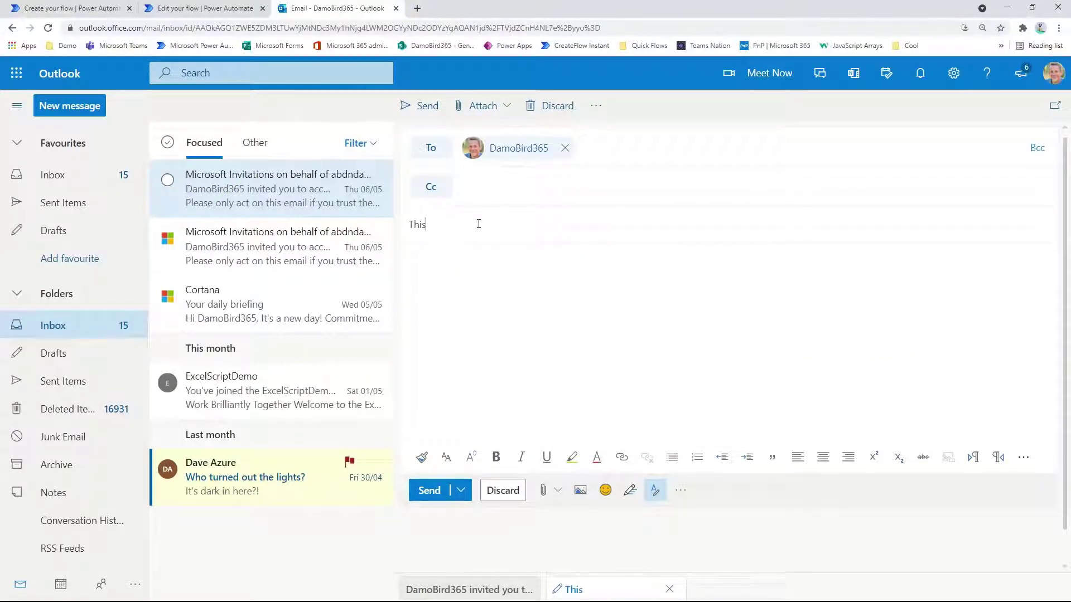
pyautogui.write(' is a marketing test email')
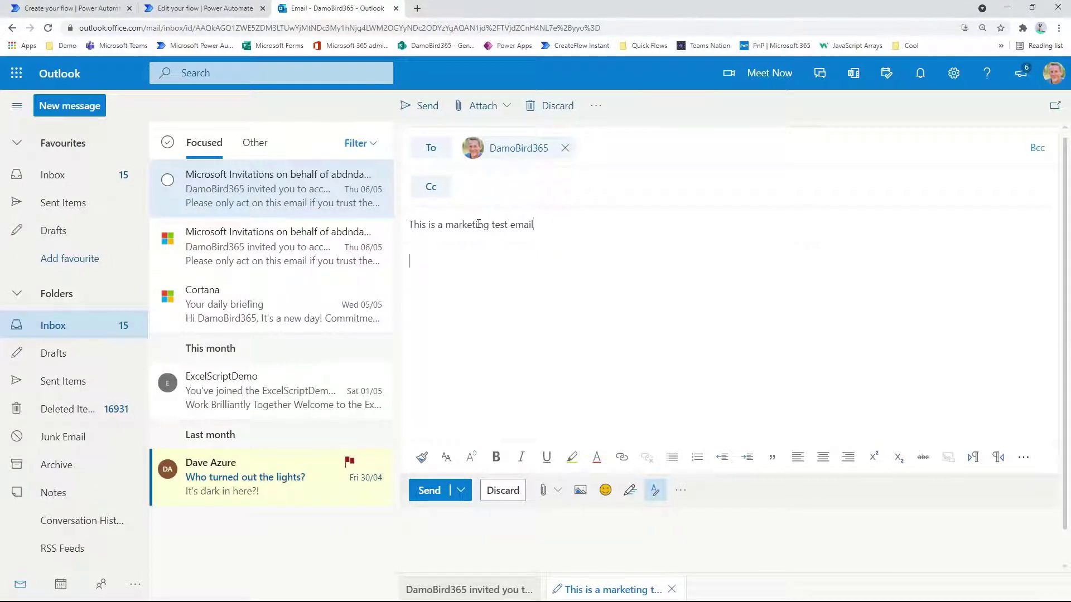
pyautogui.write('Hello this is a test')
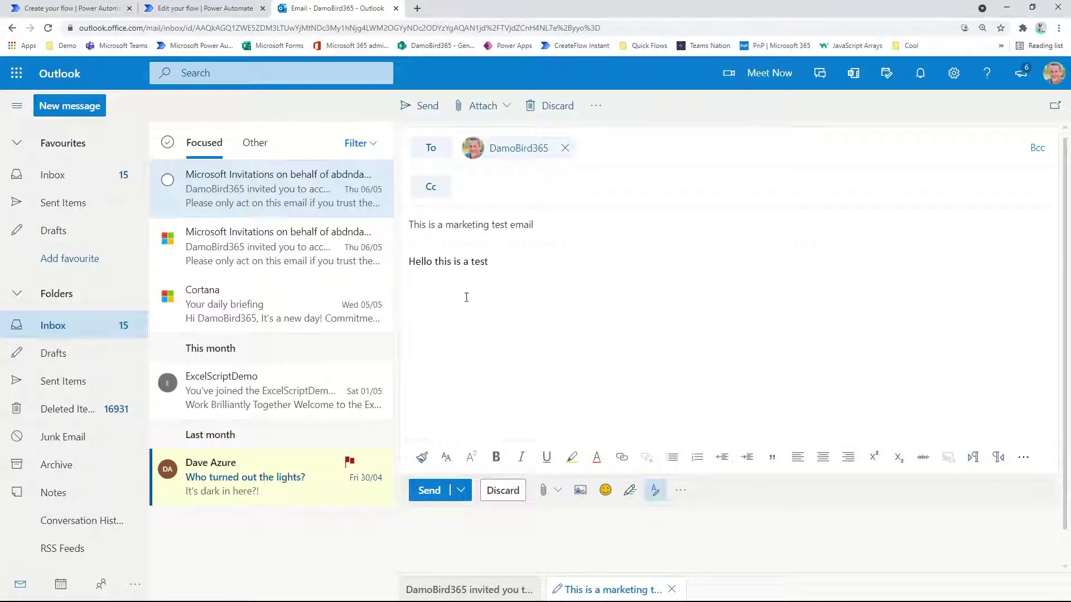
pyautogui.click(434, 484)
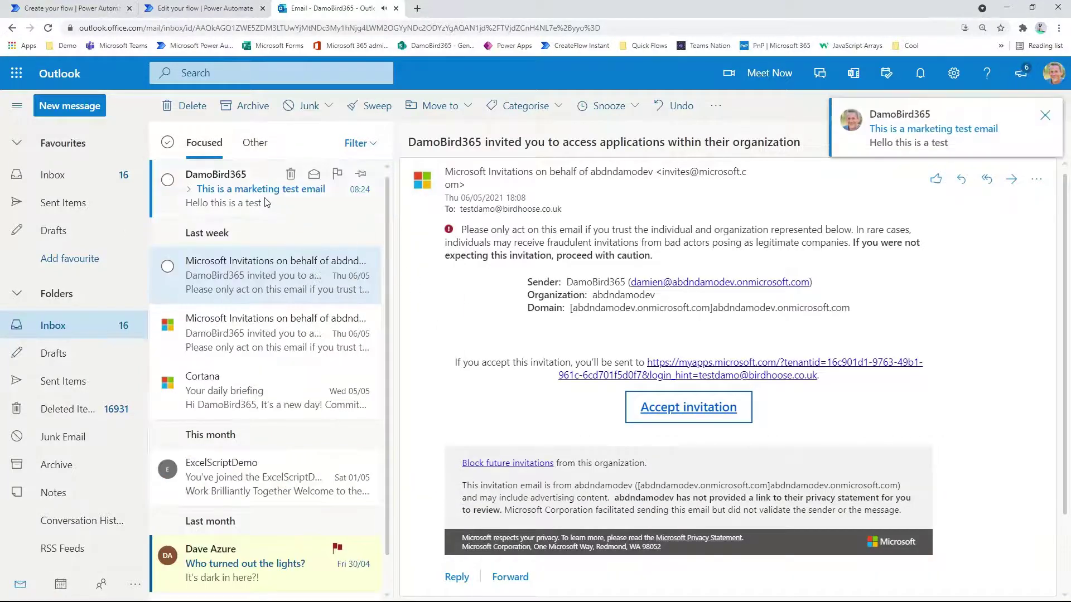
# In the run history, inspect ArrayWithParams outputs and highlight the Marketing record's email.
pyautogui.click(209, 8)
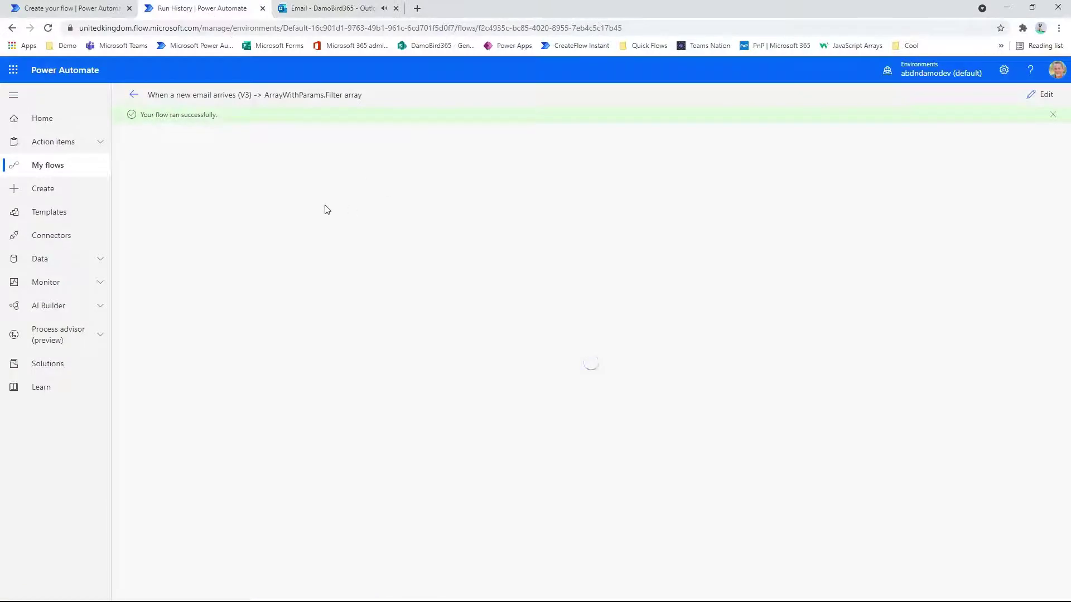
pyautogui.click(489, 202)
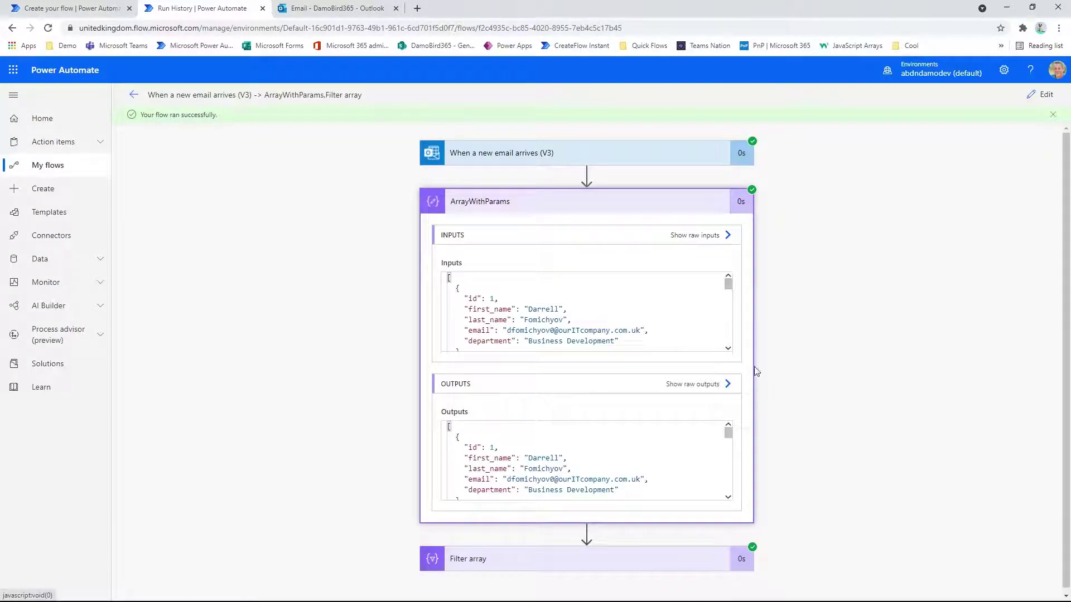
pyautogui.moveTo(729, 284); pyautogui.dragTo(729, 300)
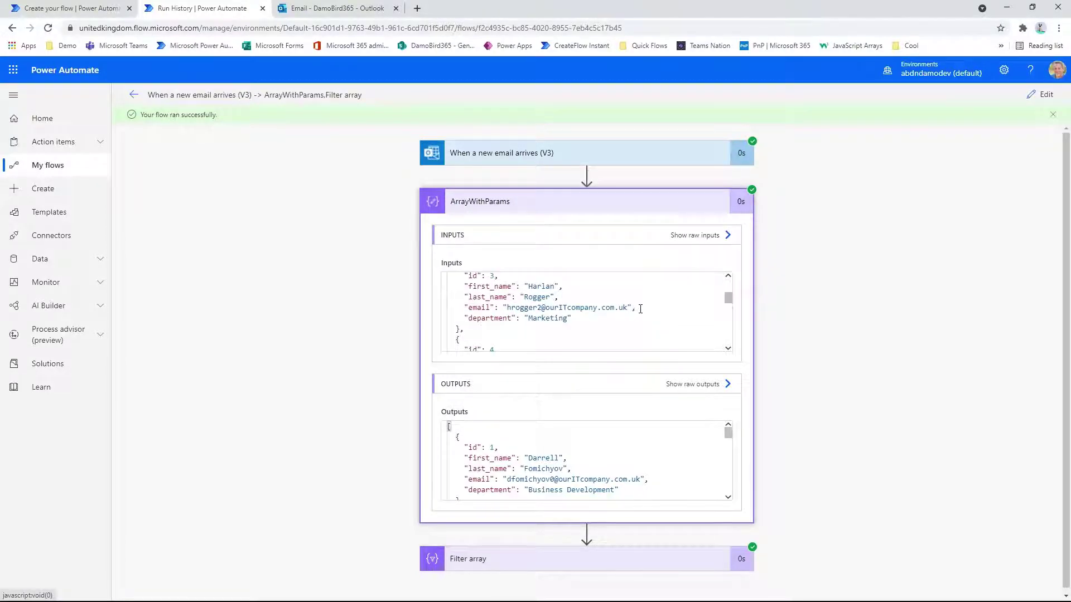
pyautogui.moveTo(641, 309); pyautogui.dragTo(464, 307)
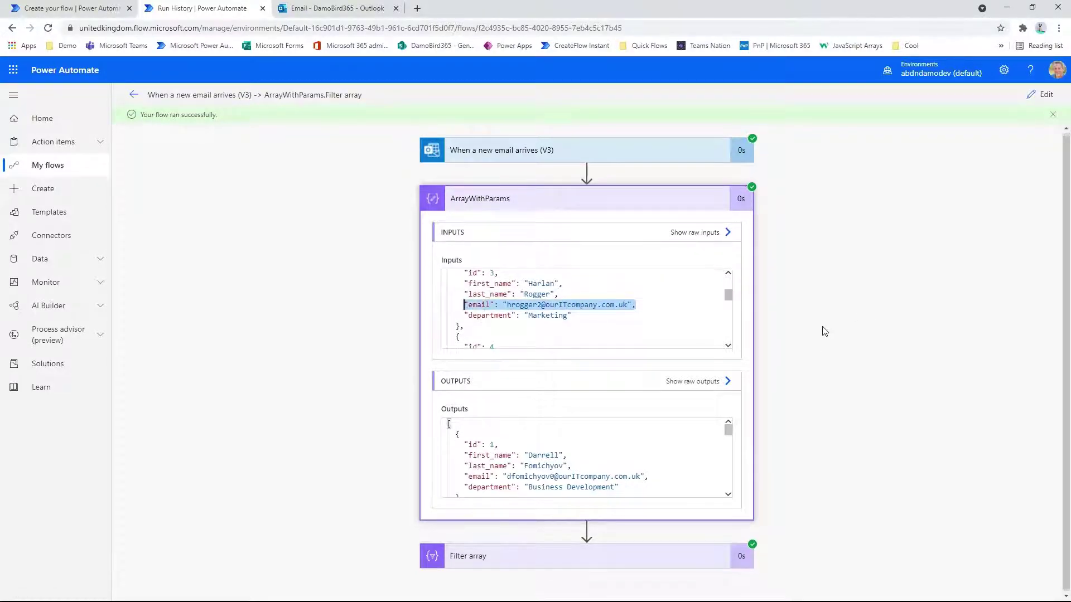
# Check Filter array's output contains only the Marketing record, then return to editing.
pyautogui.click(552, 562)
pyautogui.scroll(-5, 726, 390)
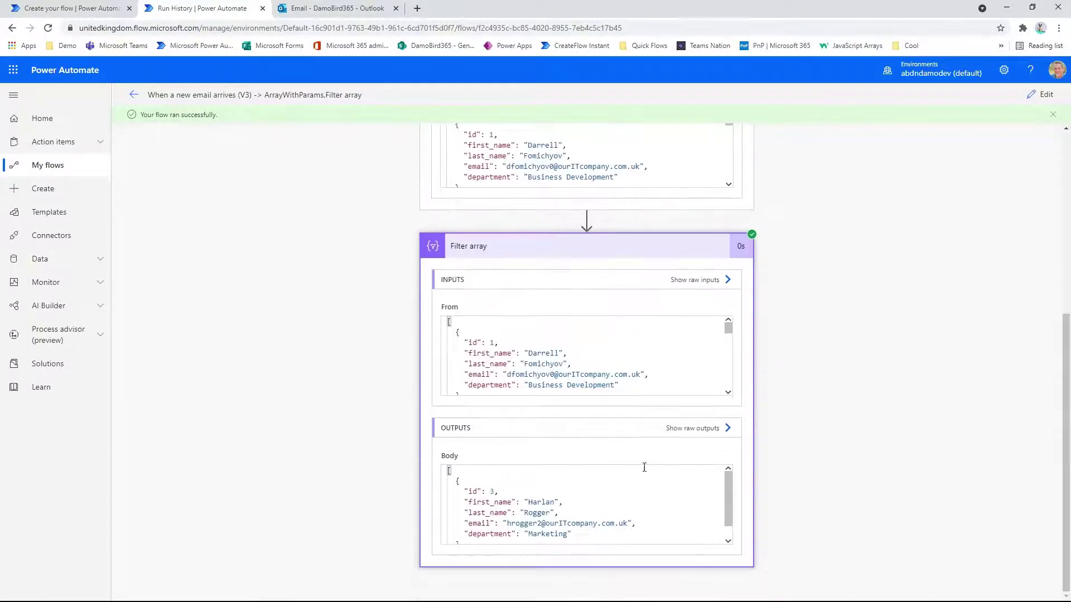
pyautogui.scroll(-1, 728, 500)
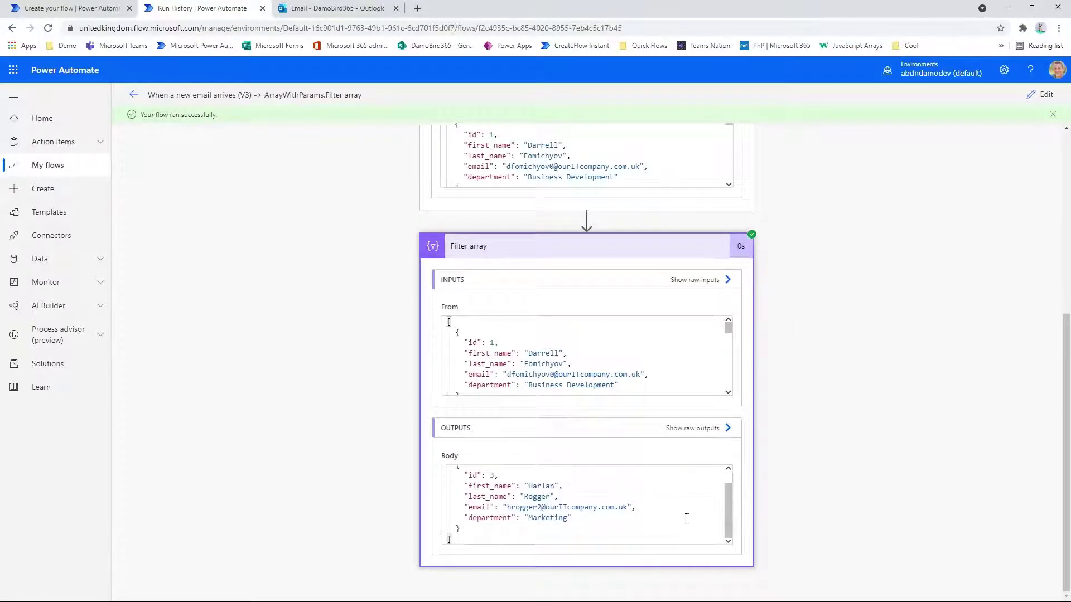
pyautogui.moveTo(644, 509); pyautogui.dragTo(457, 505)
pyautogui.scroll(4, 809, 366)
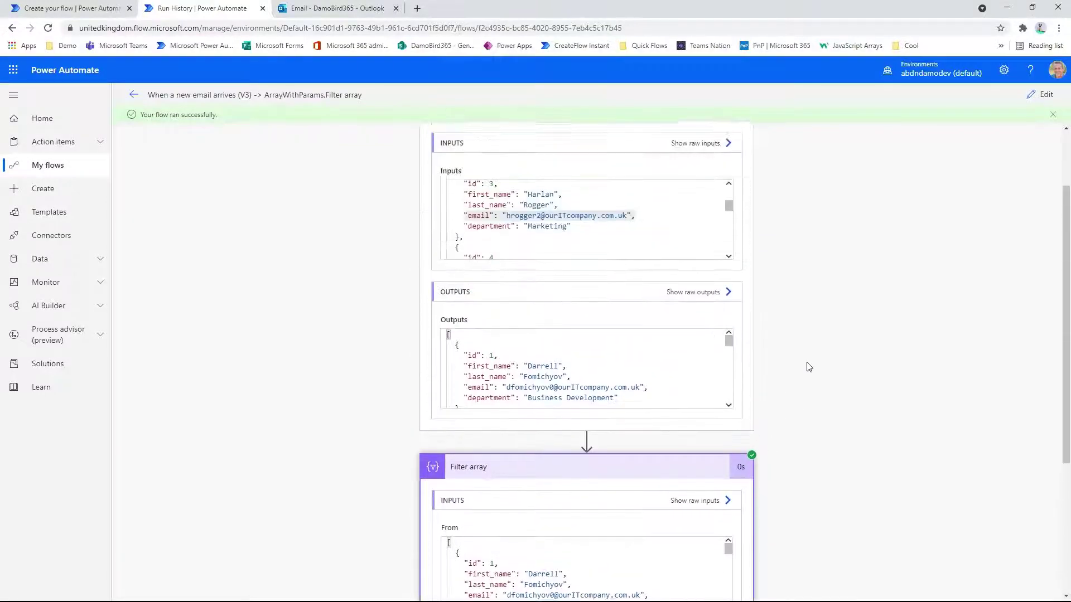
pyautogui.scroll(-4, 809, 367)
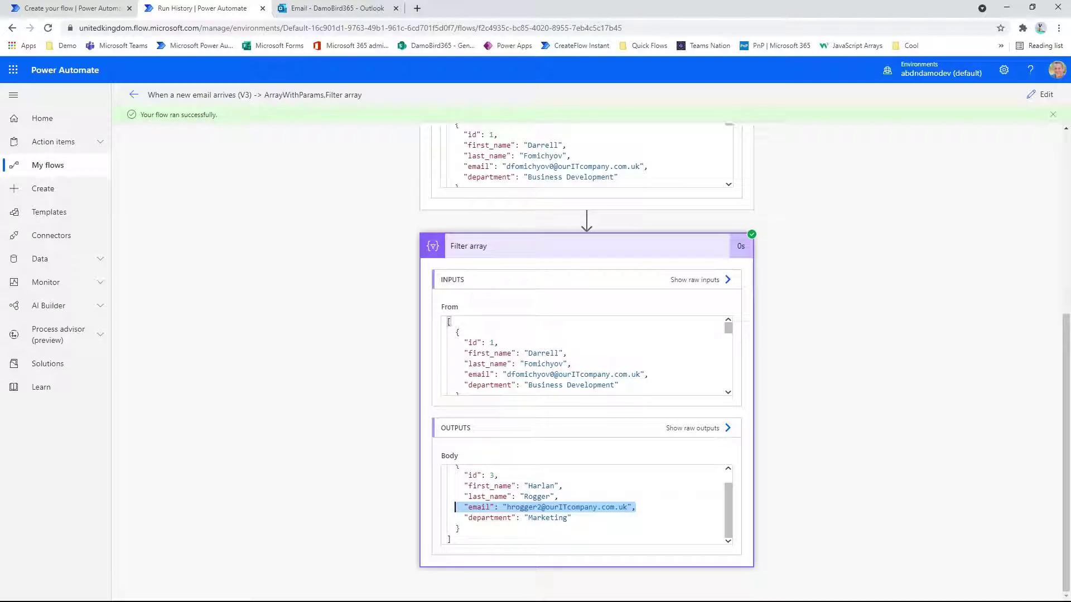
pyautogui.click(1041, 95)
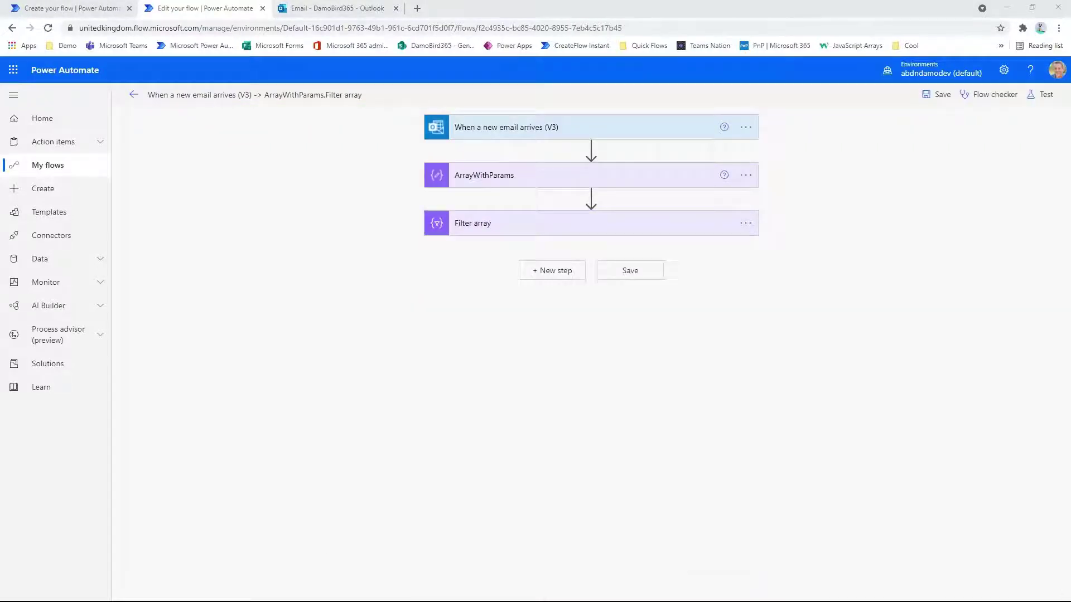
# Add a Condition whose left value is length(body('Filter_array')).
pyautogui.click(548, 277)
pyautogui.write('condition')
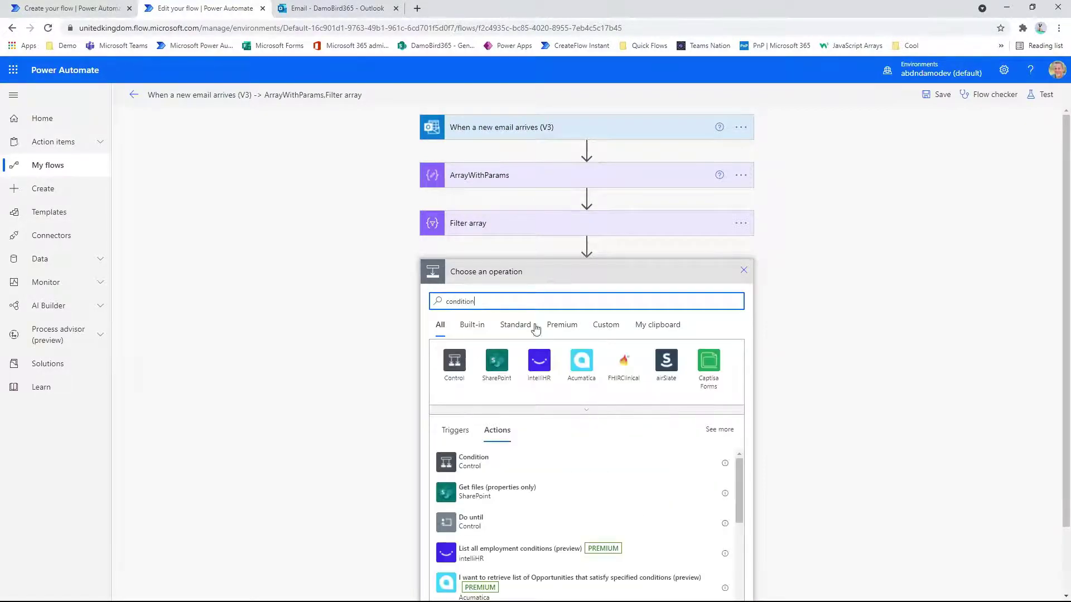
pyautogui.click(481, 462)
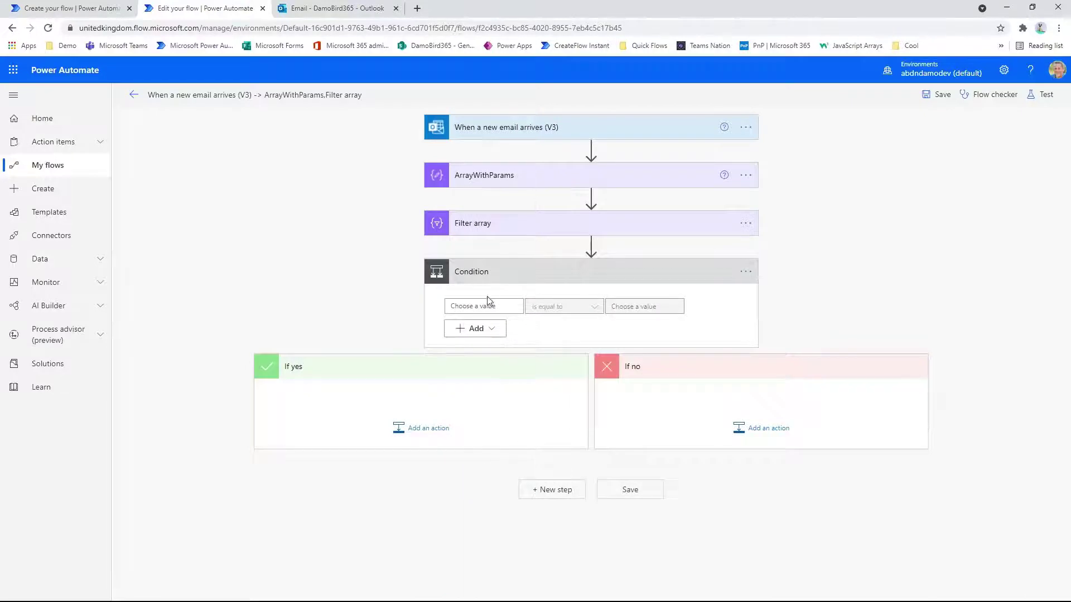
pyautogui.click(489, 304)
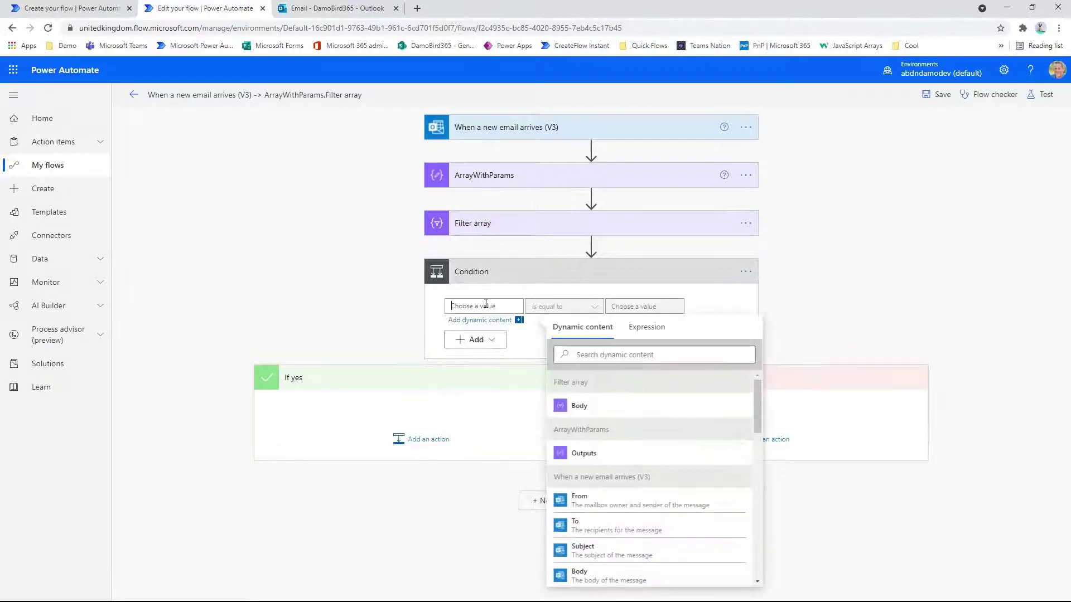
pyautogui.click(632, 340)
pyautogui.write('length(')
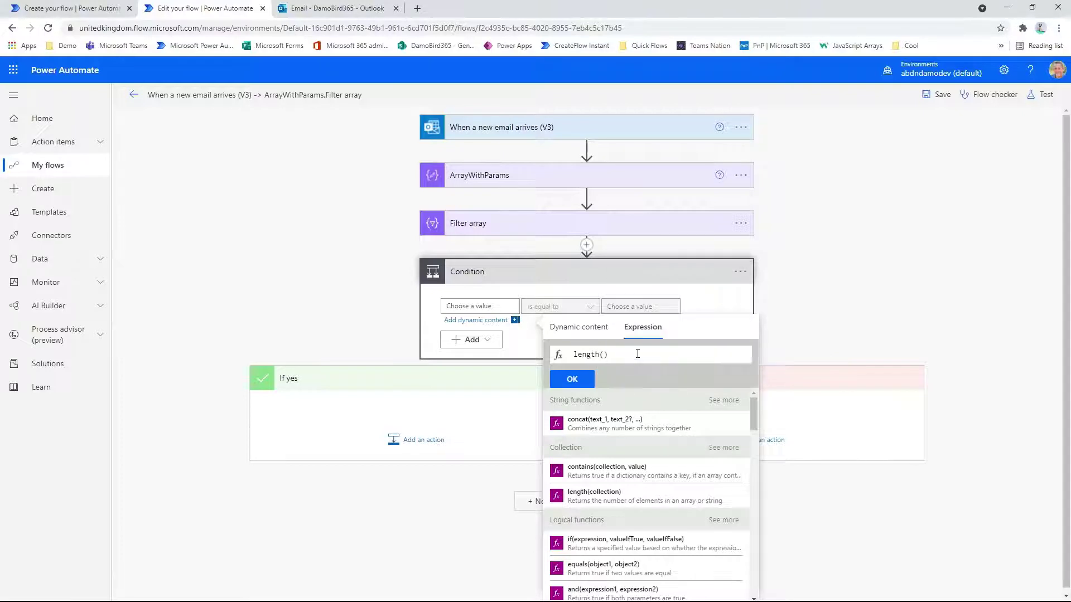
pyautogui.click(594, 331)
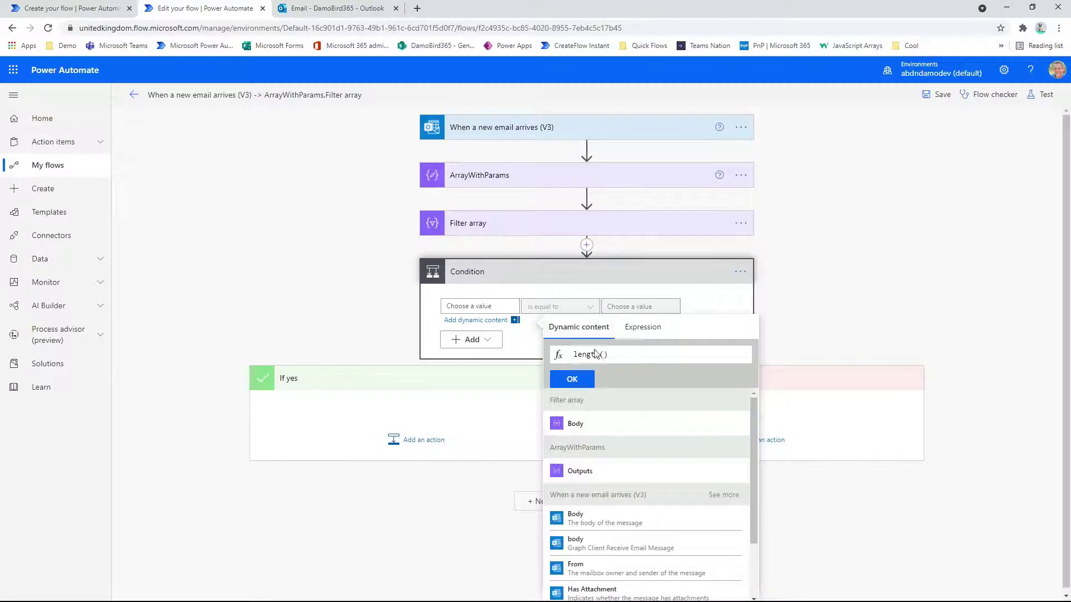
pyautogui.click(575, 424)
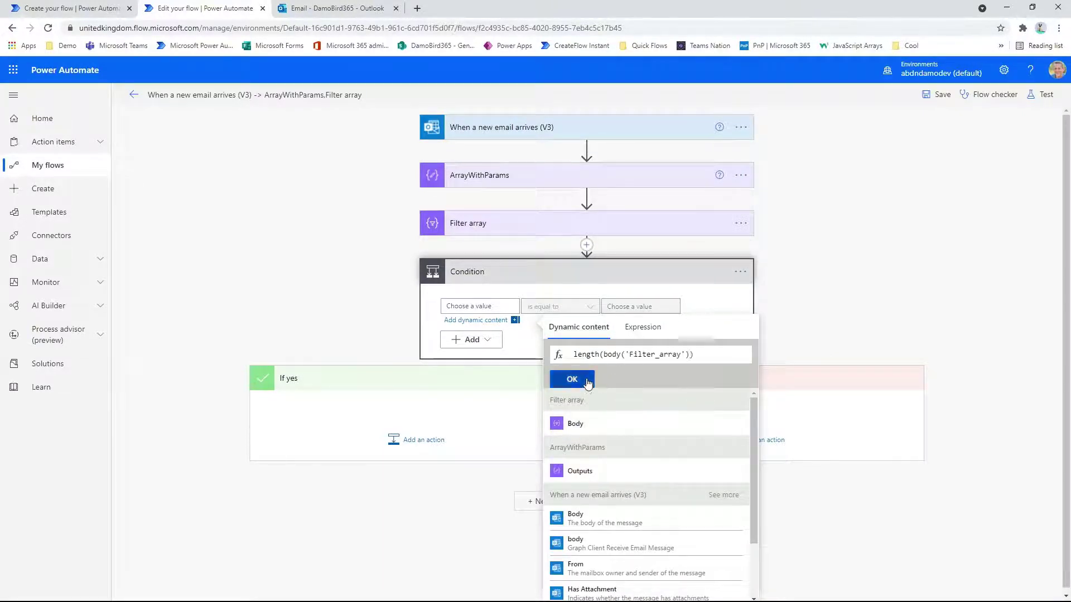
pyautogui.click(586, 379)
# Set the condition's operator to 'is not equal to' with value 1.
pyautogui.click(591, 307)
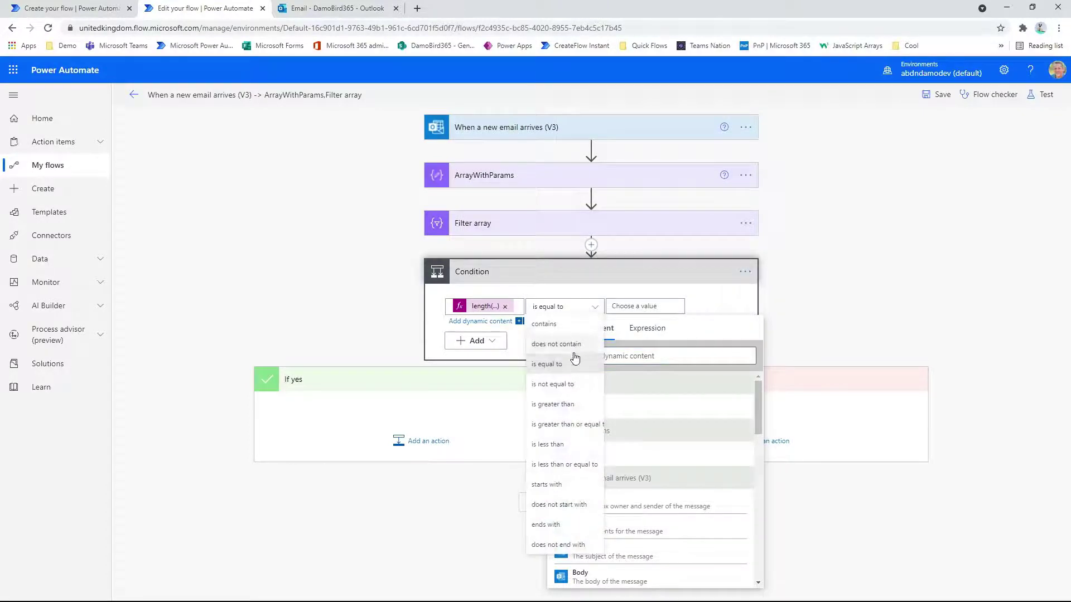
pyautogui.click(552, 384)
pyautogui.click(647, 306)
pyautogui.write('1')
pyautogui.click(705, 301)
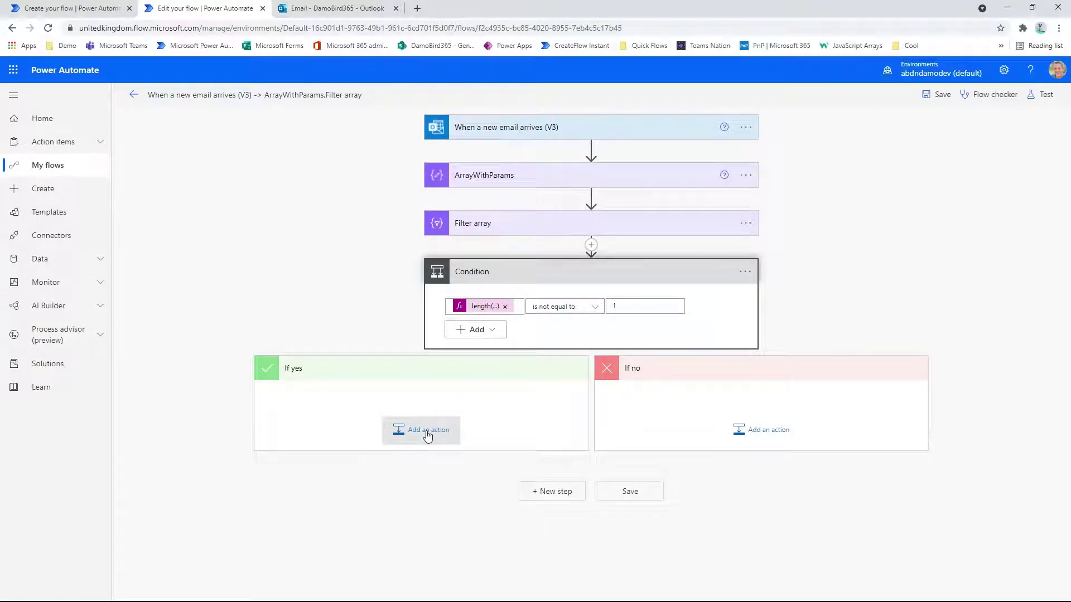
# Add a Send an email (V2) action to the If yes branch.
pyautogui.click(427, 435)
pyautogui.write('s')
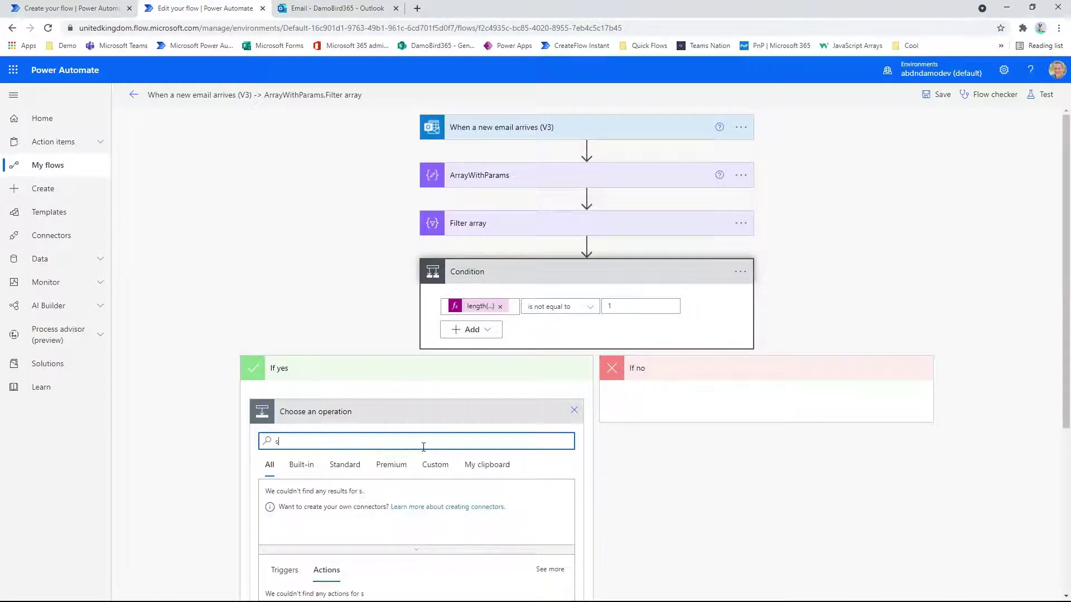
pyautogui.write('end email')
pyautogui.scroll(-2, 391, 491)
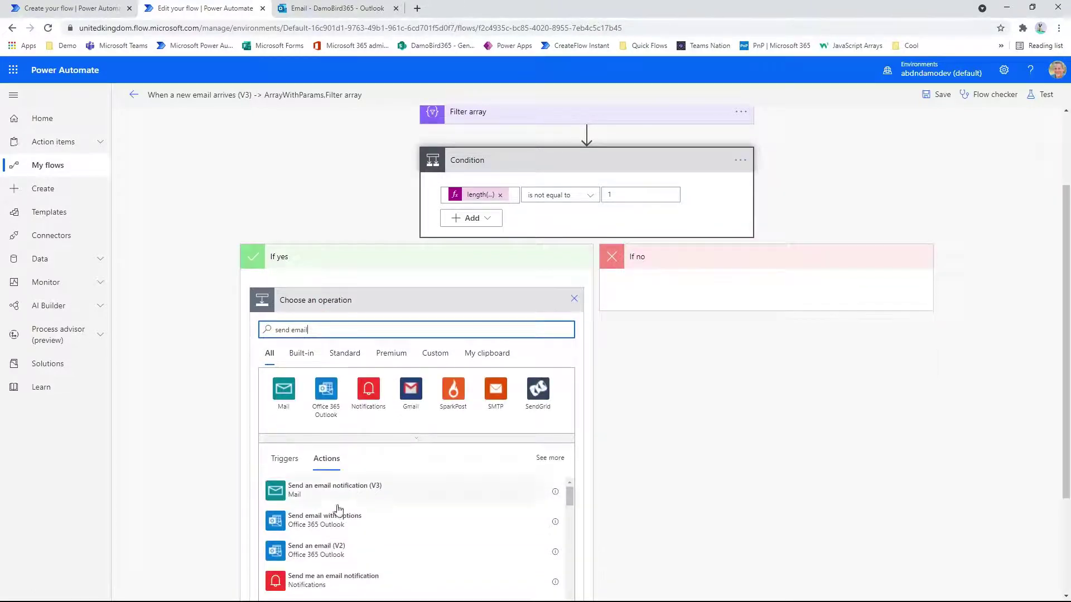
pyautogui.click(330, 552)
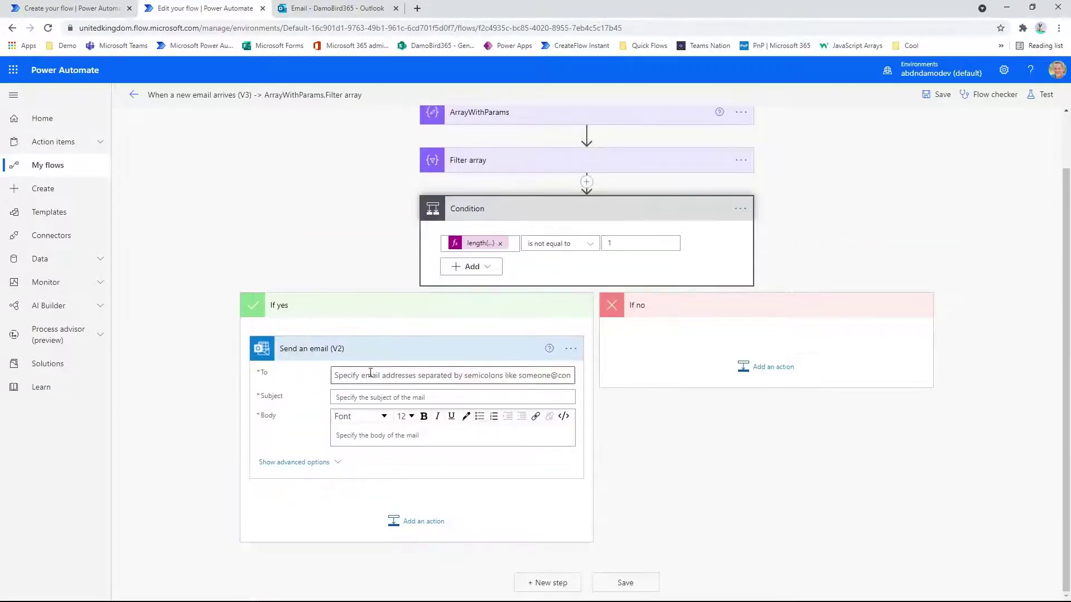
# Set the recipient to the expression first(body('Filter_array'))?['email'].
pyautogui.click(370, 377)
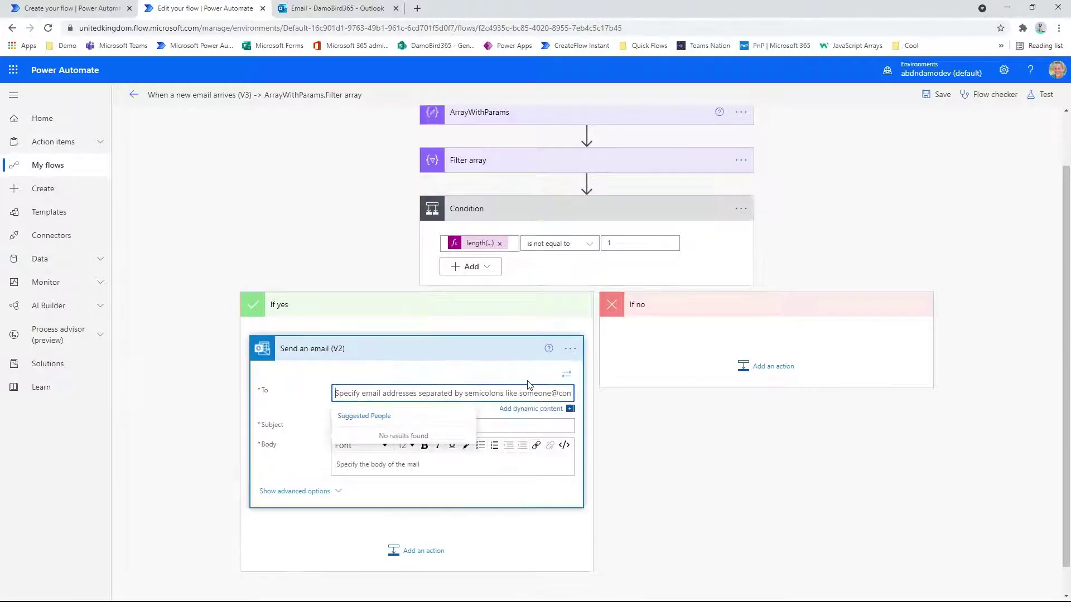
pyautogui.click(531, 411)
pyautogui.click(697, 413)
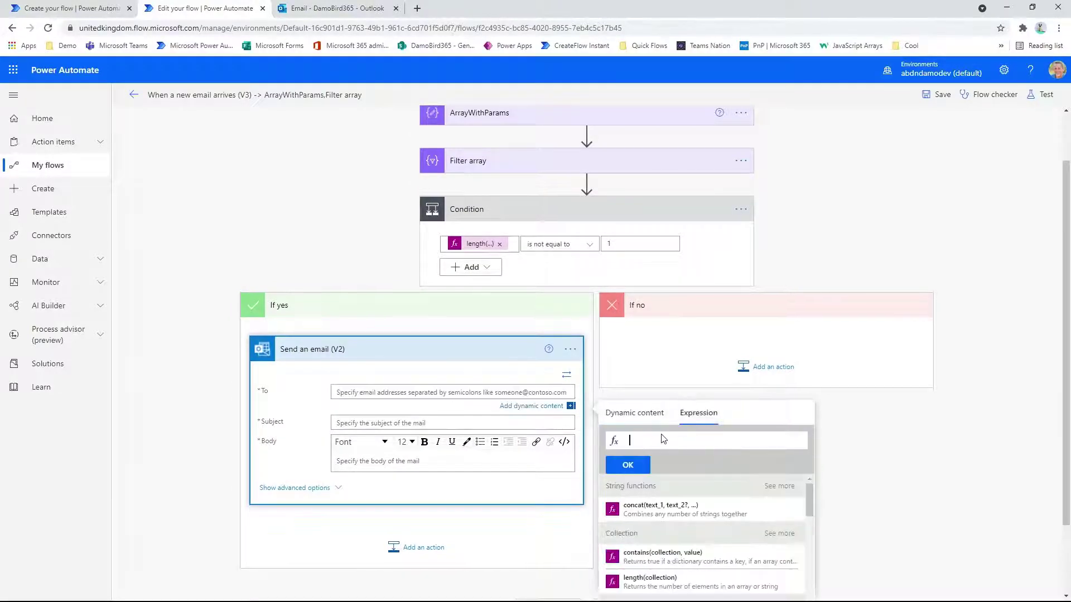
pyautogui.write('first()')
pyautogui.click(638, 416)
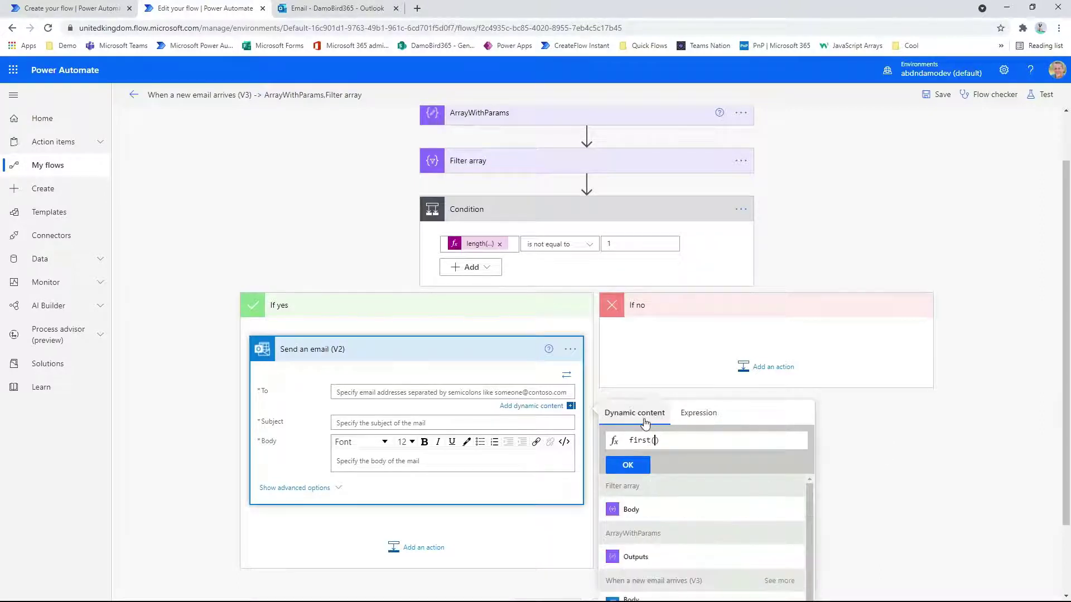
pyautogui.click(632, 510)
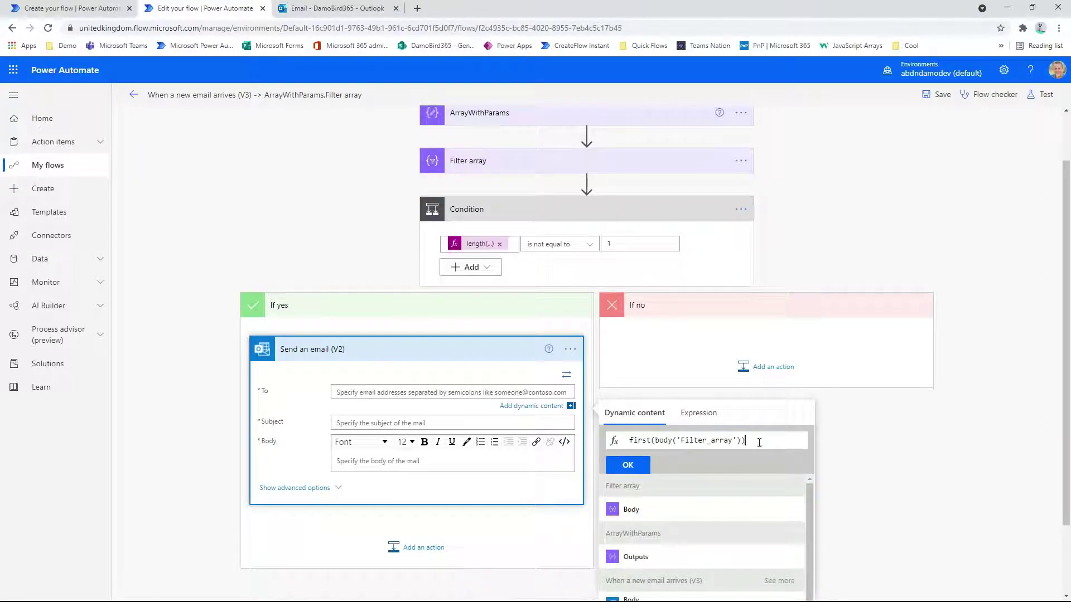
pyautogui.write("?['email")
pyautogui.hotkey('ctrl', 'a')
pyautogui.hotkey('ctrl', 'c')
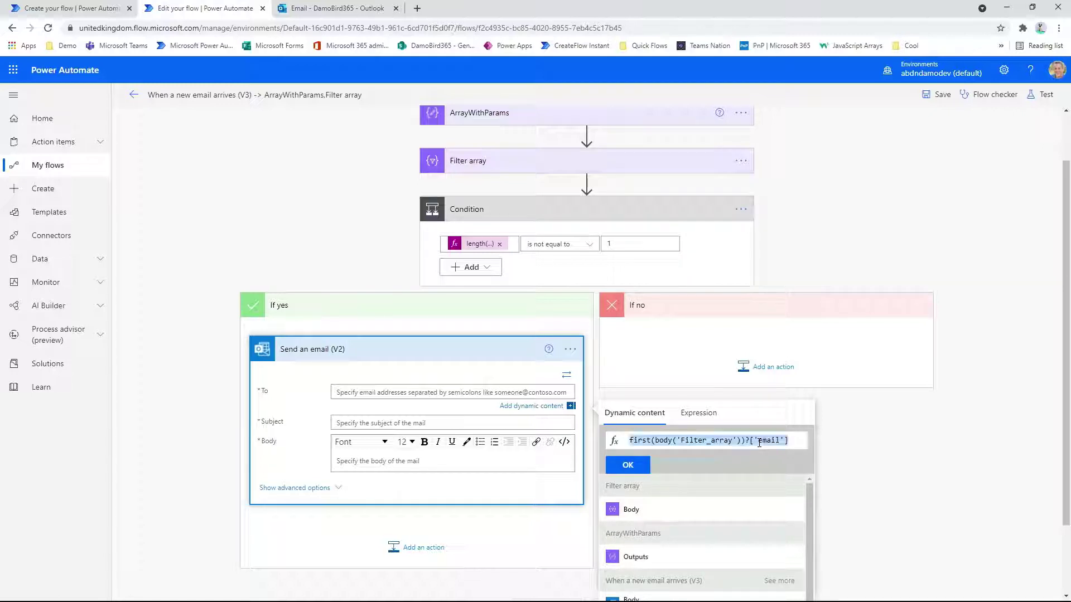
pyautogui.click(639, 466)
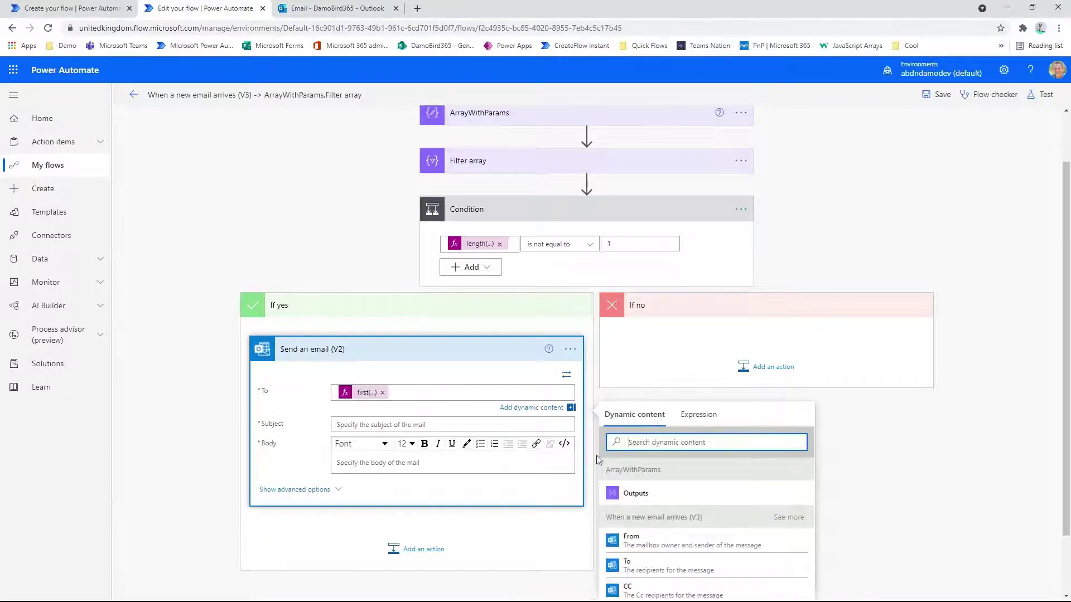
# Set the email subject to the trigger Subject plus '| Received in Monitored Mailbox'.
pyautogui.click(350, 426)
pyautogui.scroll(-1, 648, 517)
pyautogui.scroll(-2, 648, 517)
pyautogui.click(641, 504)
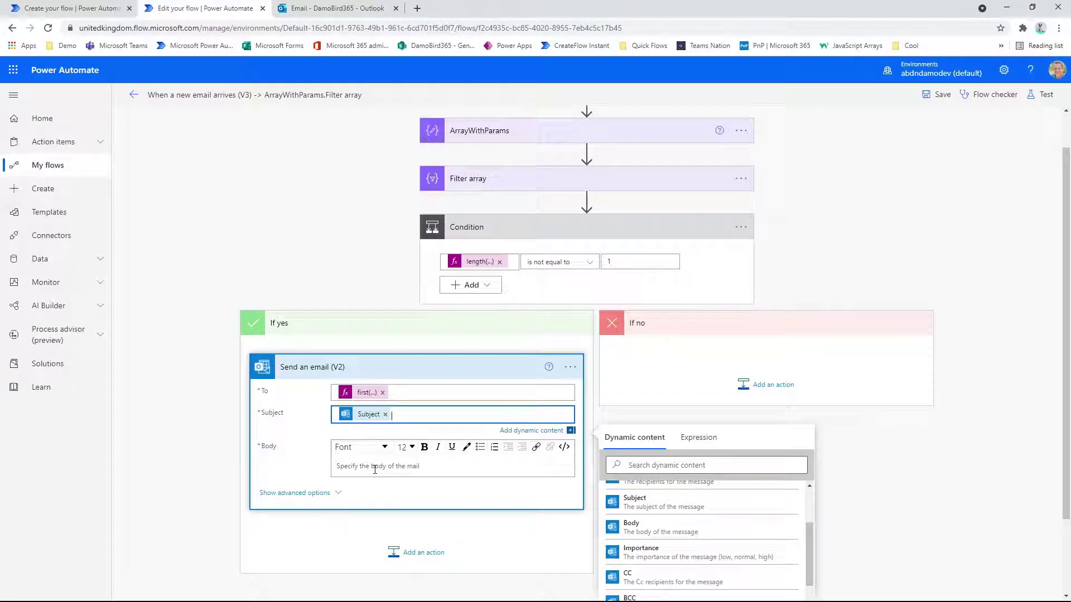
pyautogui.write('| Received in Monitored Mailbox')
# Insert first(body('Filter_array'))?['first_name'] into the email body.
pyautogui.click(343, 465)
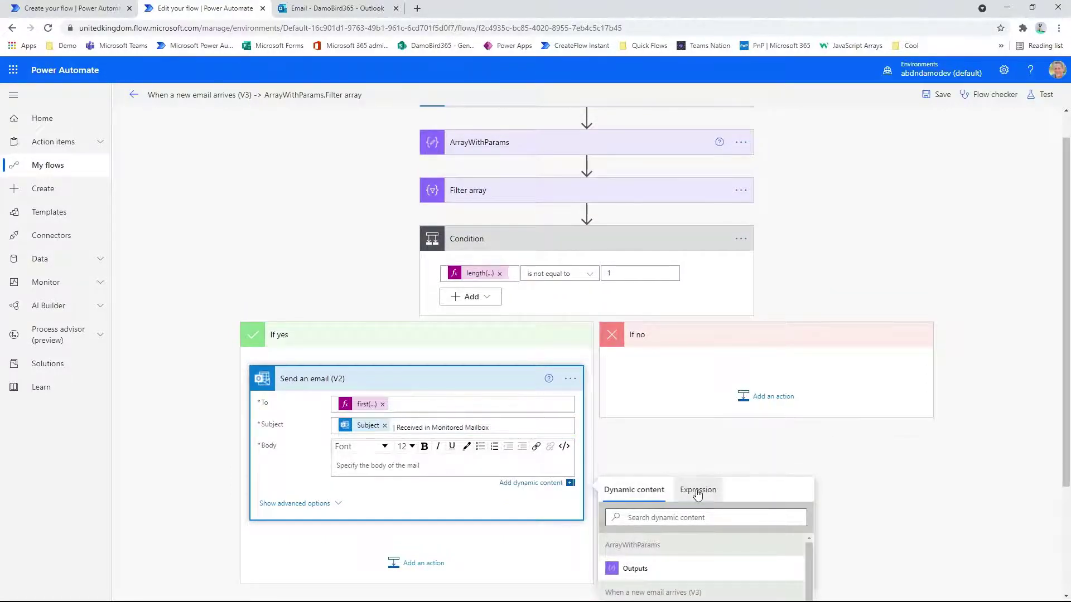
pyautogui.click(698, 490)
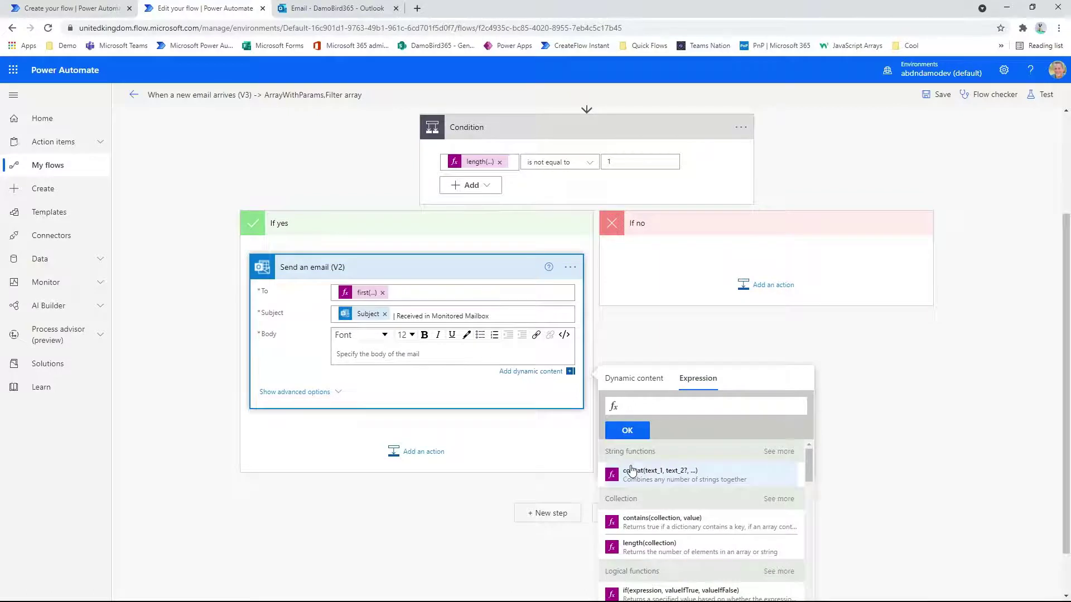
pyautogui.hotkey('ctrl', 'v')
pyautogui.moveTo(779, 406); pyautogui.dragTo(762, 406)
pyautogui.press('BackSpace')
pyautogui.write('first_name')
pyautogui.click(627, 430)
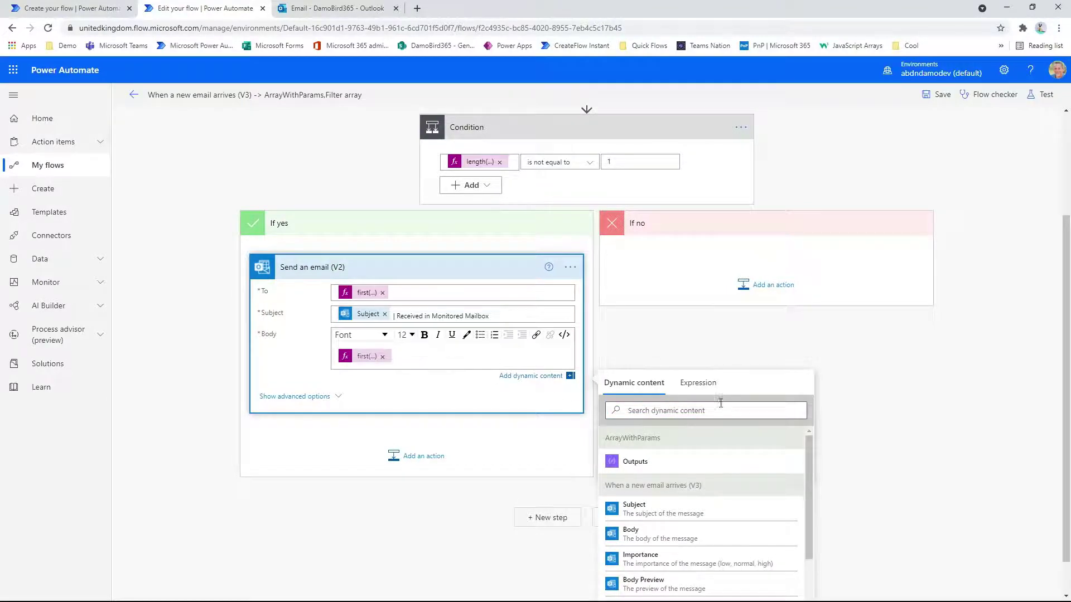
# Build a second body expression using the last_name field.
pyautogui.click(698, 383)
pyautogui.hotkey('ctrl', 'v')
pyautogui.moveTo(756, 410); pyautogui.dragTo(780, 410)
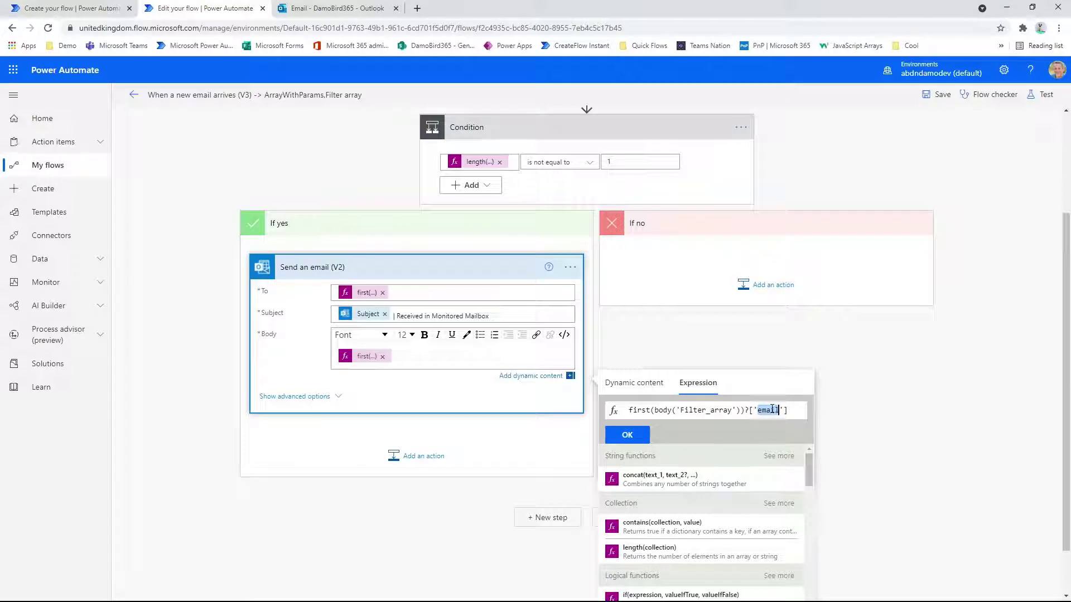
pyautogui.write('last_name')
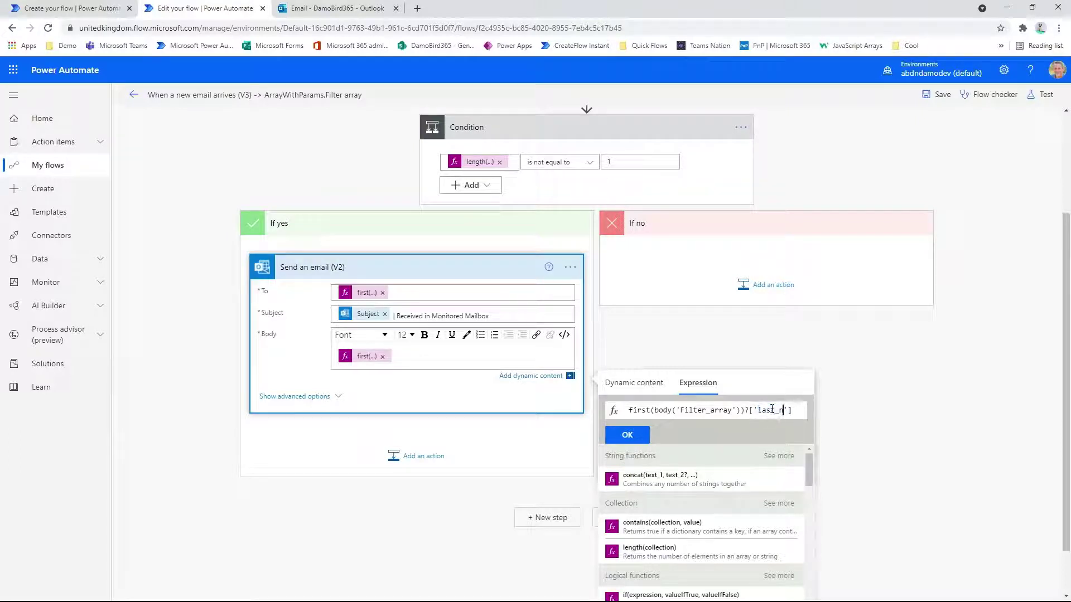
# Add the last_name value, a 'Hi' greeting and a note that an email was received.
pyautogui.click(628, 435)
pyautogui.click(473, 359)
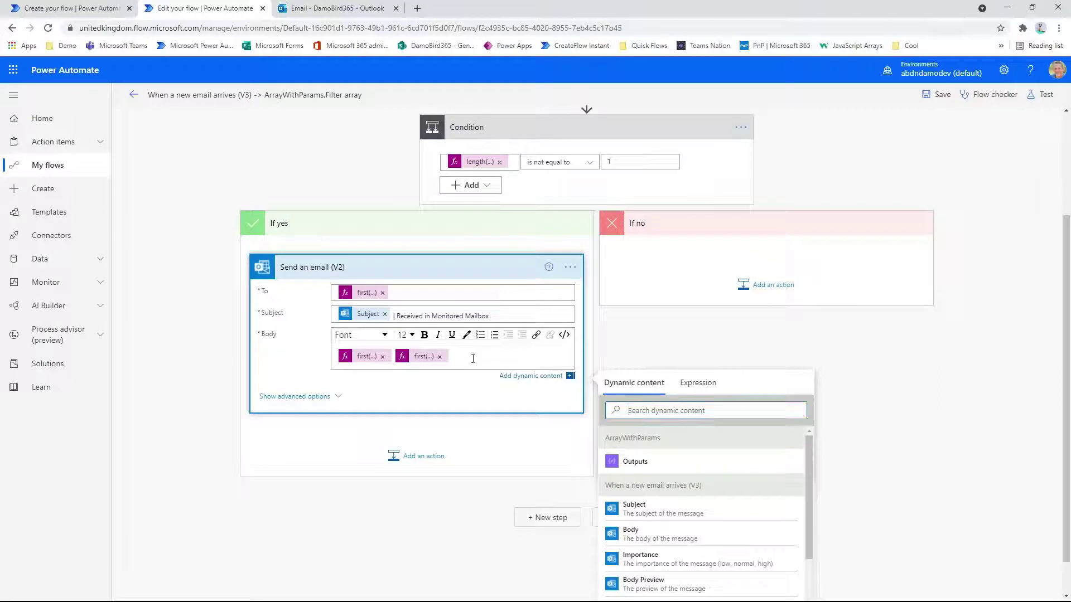
pyautogui.write('Hi')
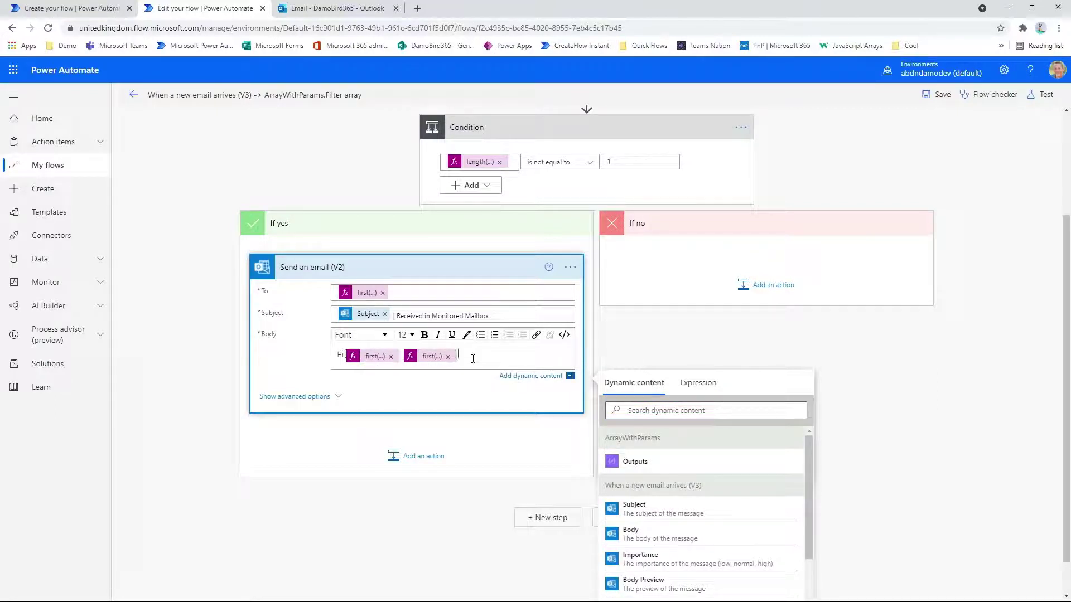
pyautogui.press('Return')
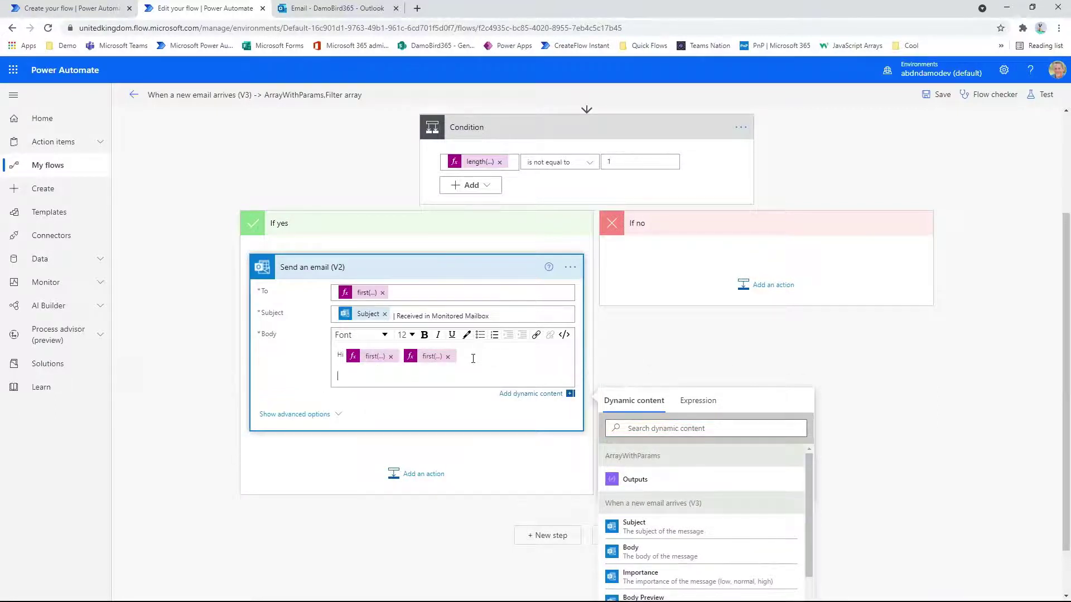
pyautogui.write('Please note an email has')
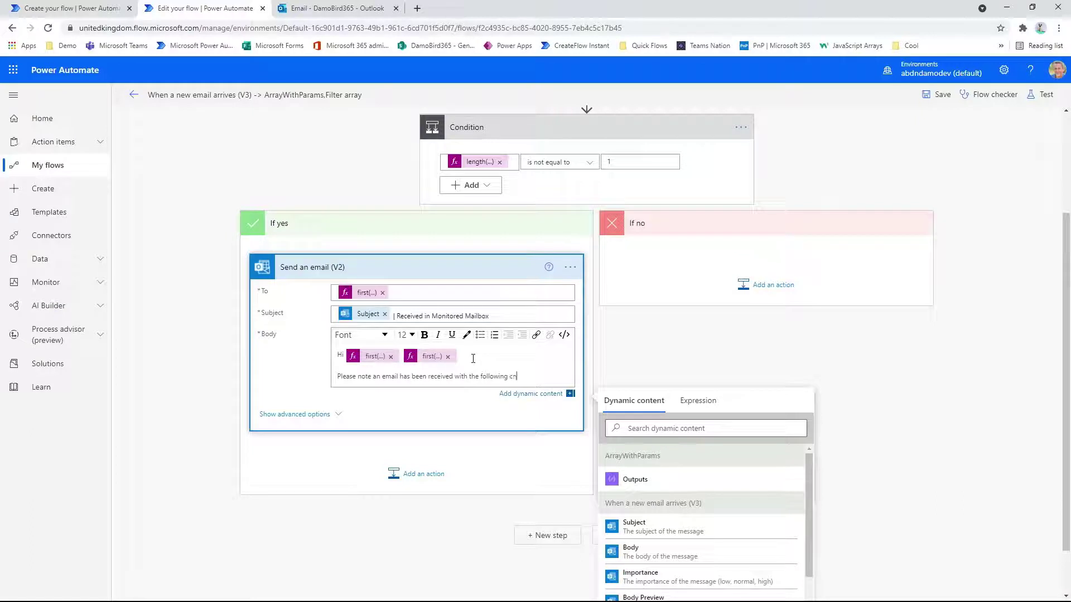
pyautogui.write('tent.')
pyautogui.press('Return')
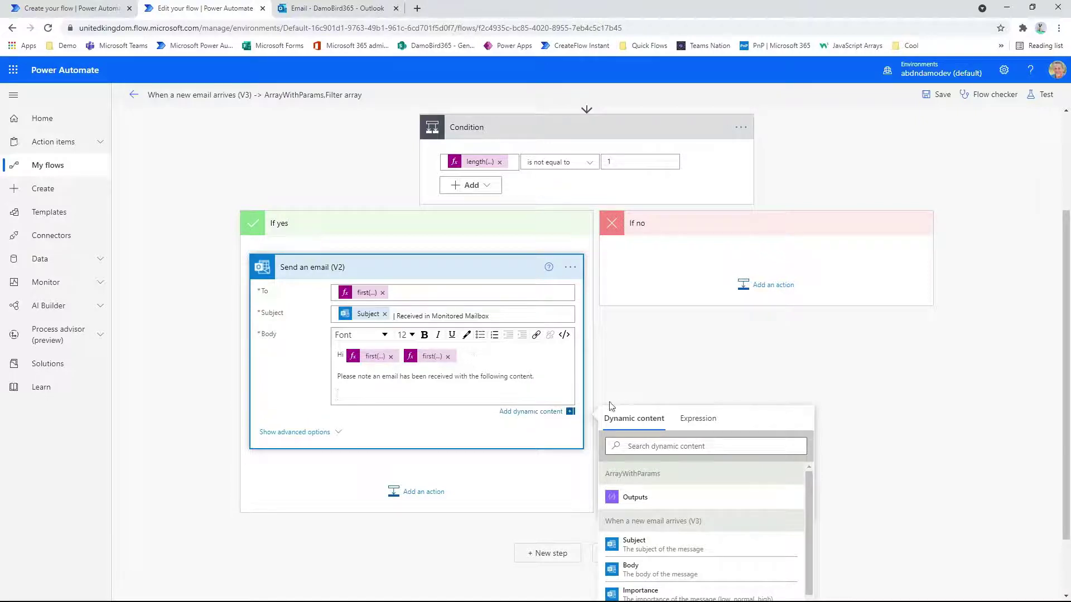
# Insert the incoming Body Preview, then a 'Thanks' line and the sender's name as sign-off.
pyautogui.scroll(-1, 676, 569)
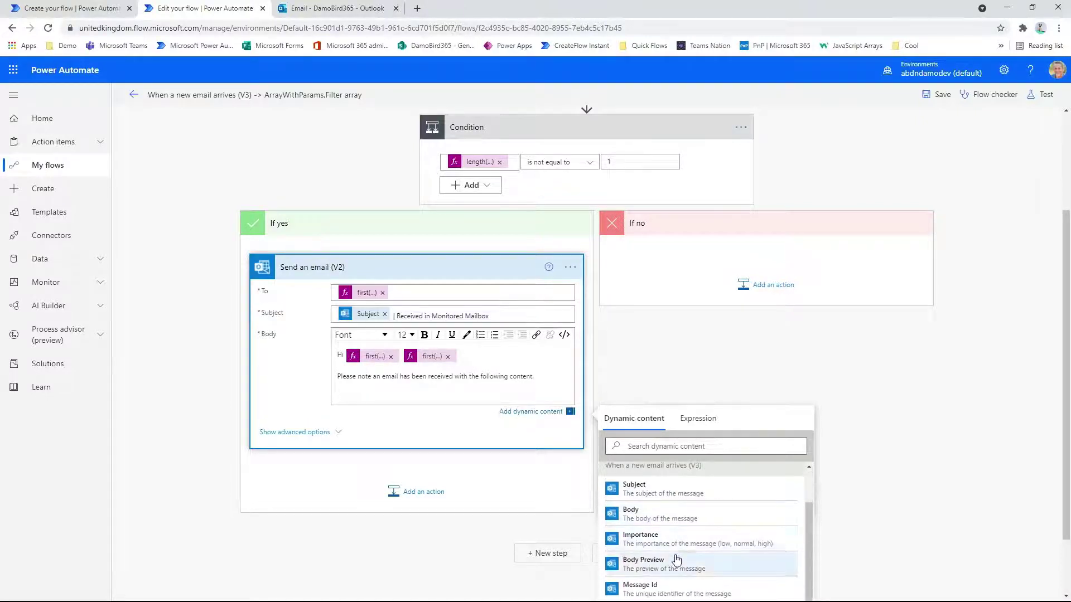
pyautogui.click(675, 562)
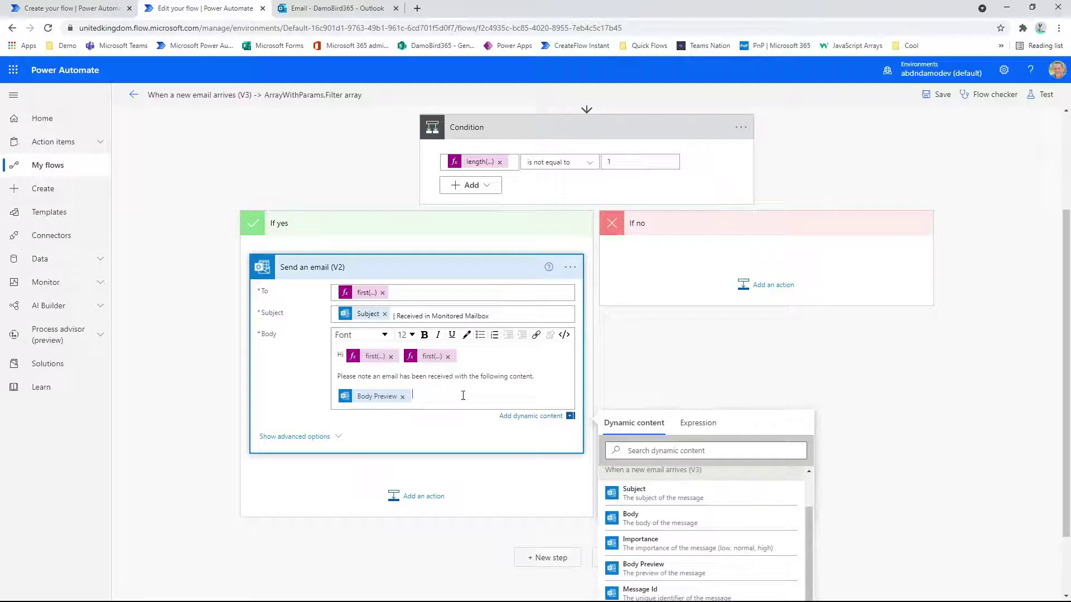
pyautogui.press('Return')
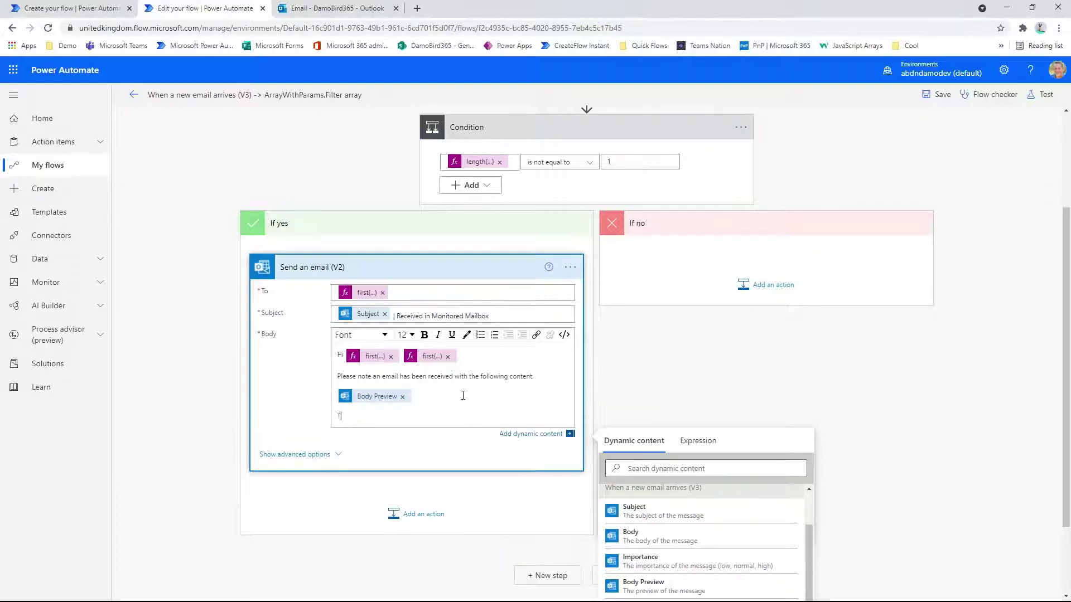
pyautogui.write('THan')
pyautogui.press('BackSpace')
pyautogui.press('BackSpace')
pyautogui.press('BackSpace')
pyautogui.write('hanks')
pyautogui.press('Return')
pyautogui.write('DamoBird365')
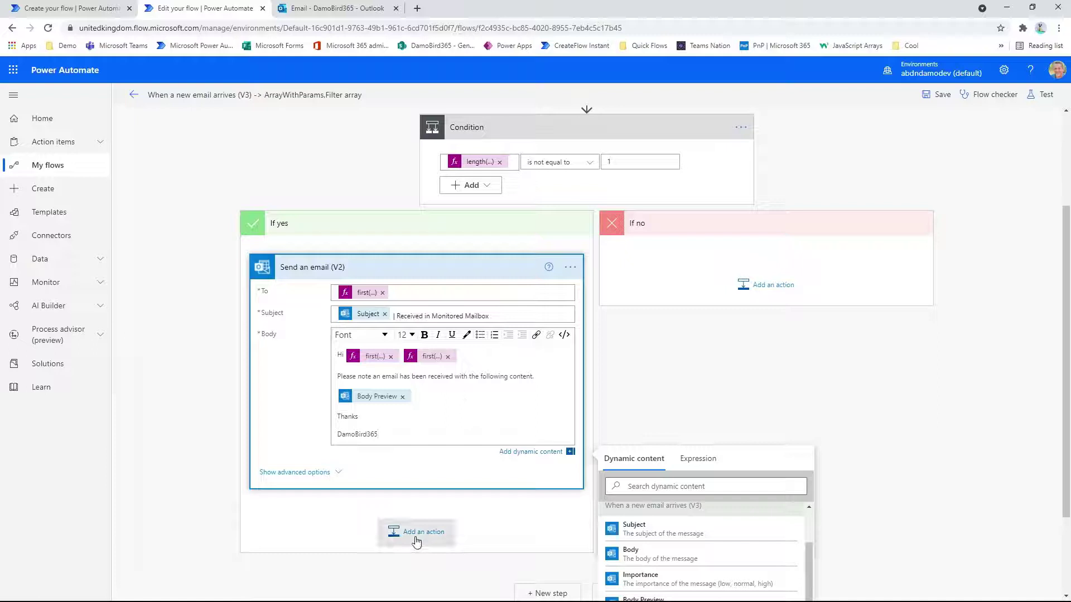
# Add a SharePoint Create item step after the email, on the chosen site with list LISTA.
pyautogui.click(416, 533)
pyautogui.write('create item')
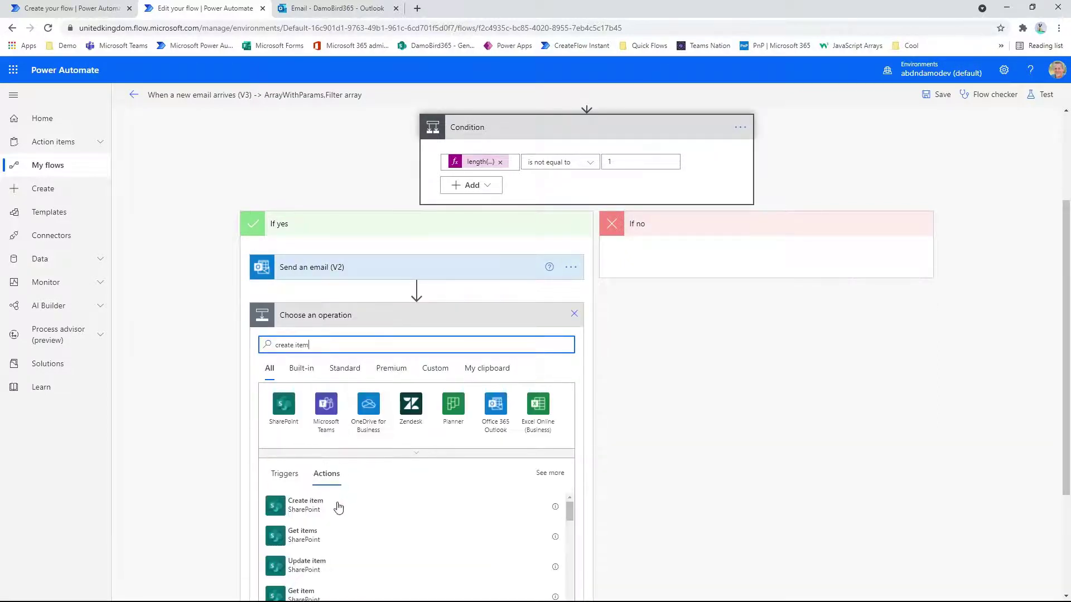
pyautogui.click(336, 506)
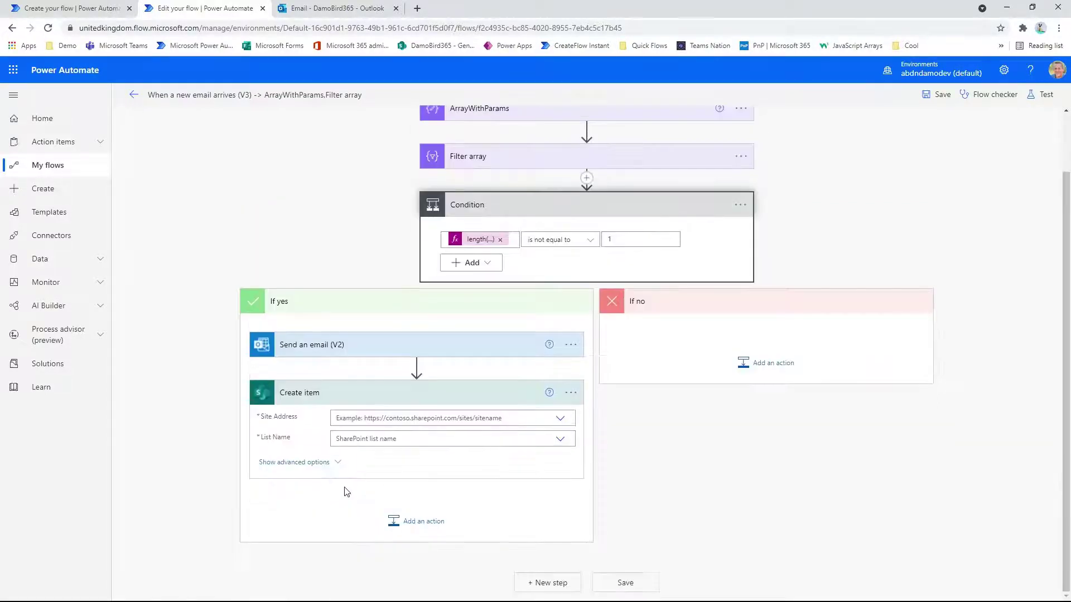
pyautogui.click(560, 418)
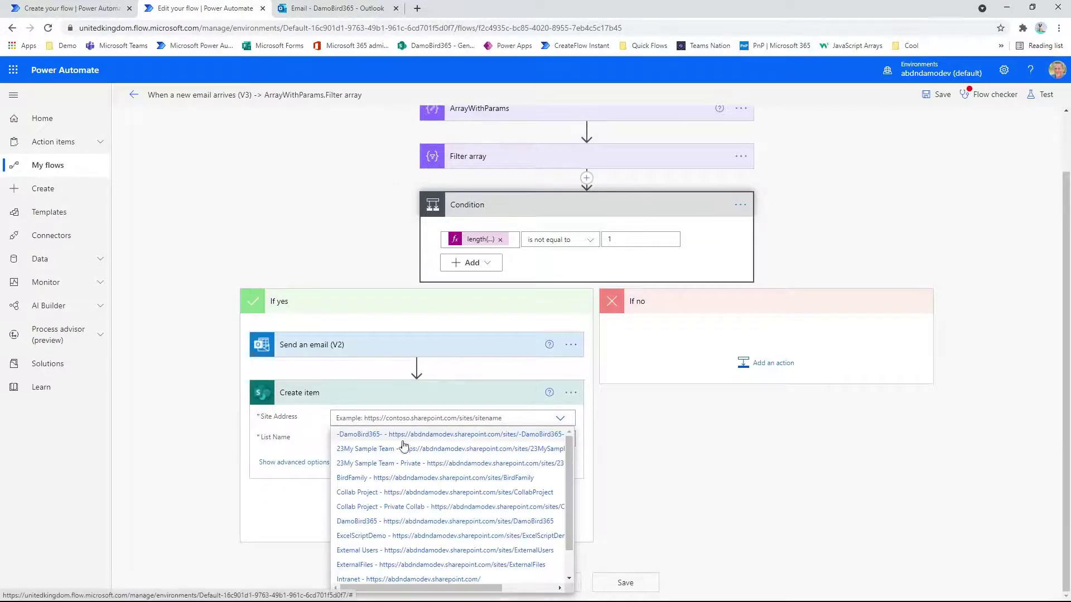
pyautogui.click(371, 520)
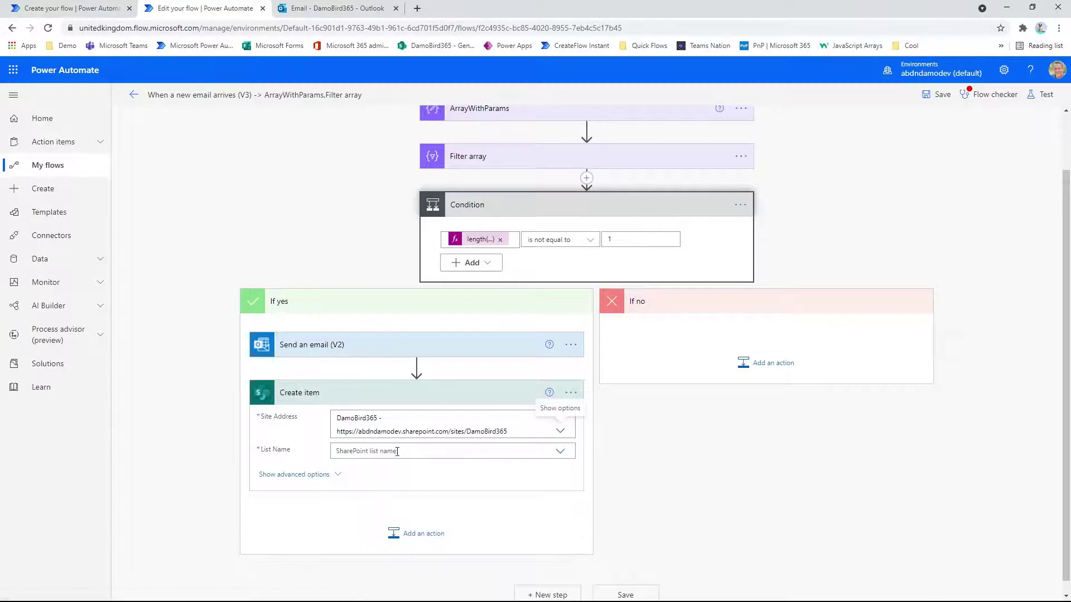
pyautogui.click(560, 452)
pyautogui.scroll(-10, 415, 505)
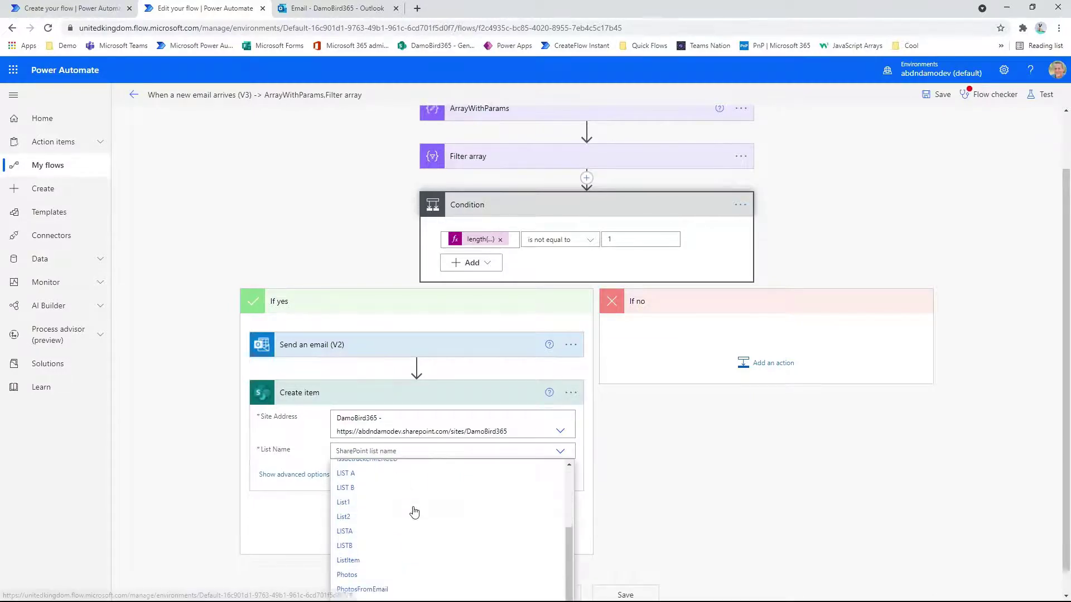
pyautogui.click(357, 531)
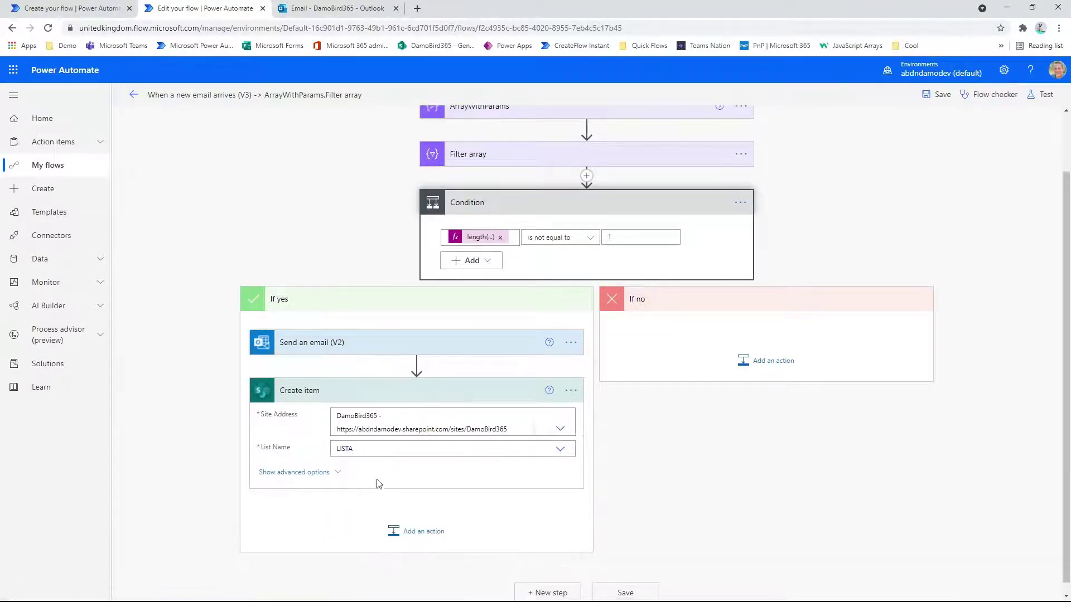
# Set Title to the expression first(body('Filter_array'))?['department'].
pyautogui.click(359, 462)
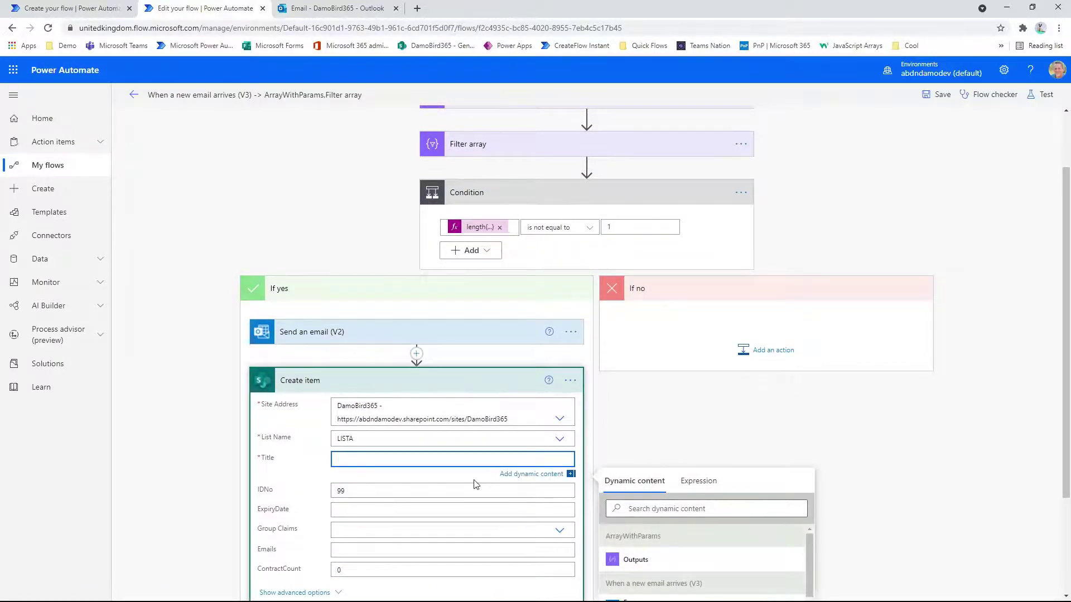
pyautogui.click(700, 481)
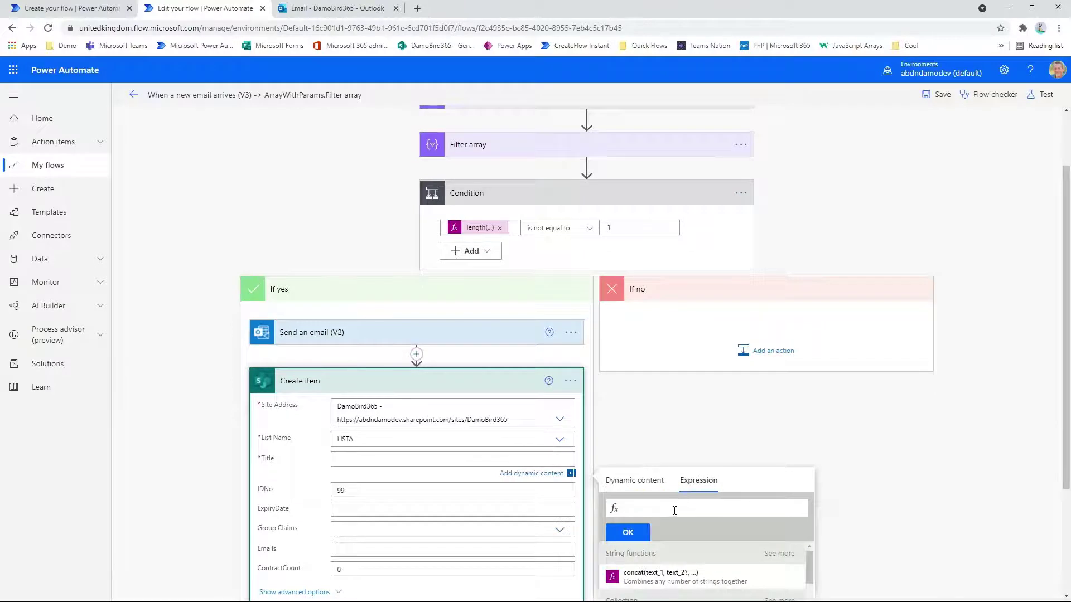
pyautogui.write("first(body('Filter_array'))?['email']")
pyautogui.moveTo(758, 508); pyautogui.dragTo(777, 508)
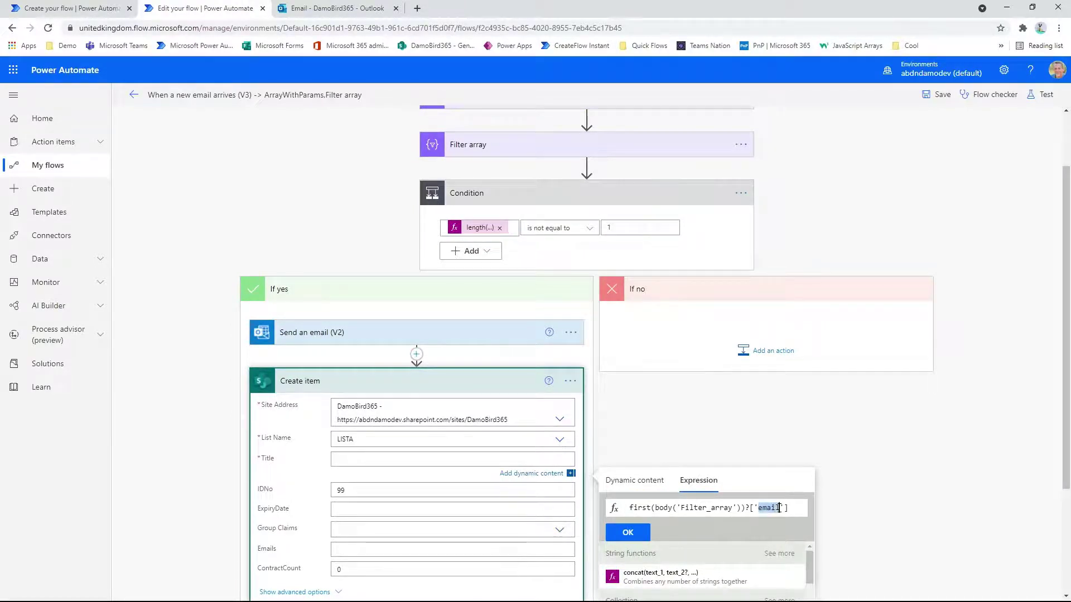
pyautogui.write('department')
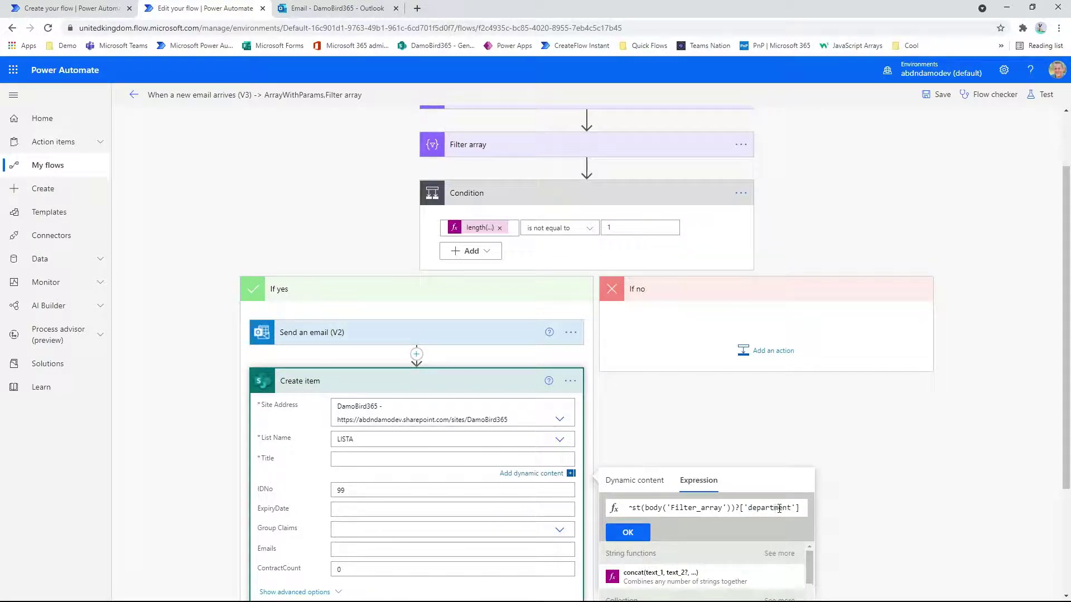
pyautogui.click(628, 533)
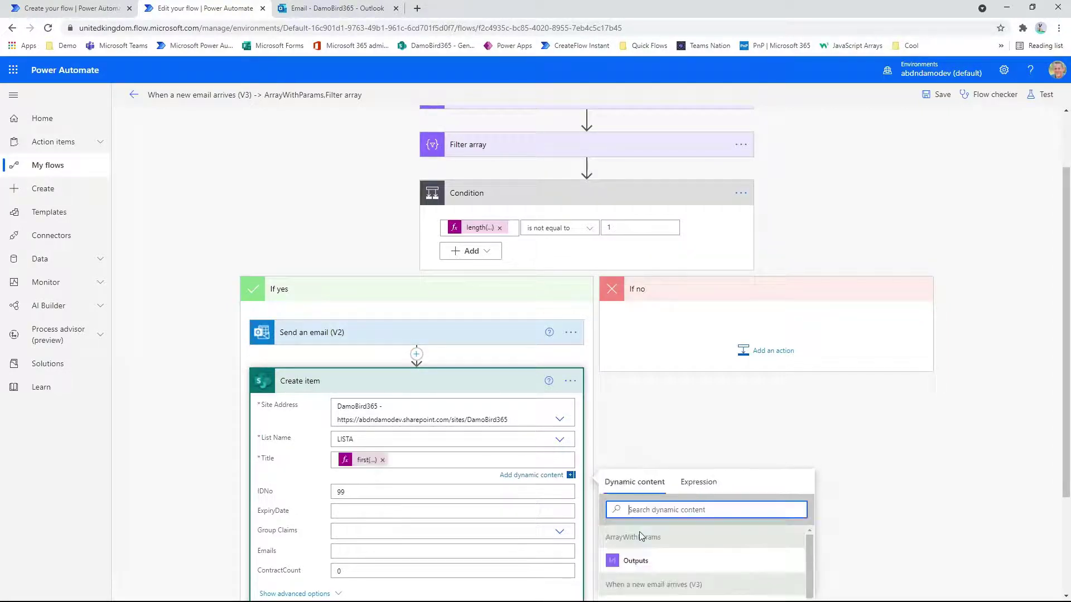
# Set Emails to the expression first(body('Filter_array'))?['email'] and collapse the Create item step.
pyautogui.click(349, 555)
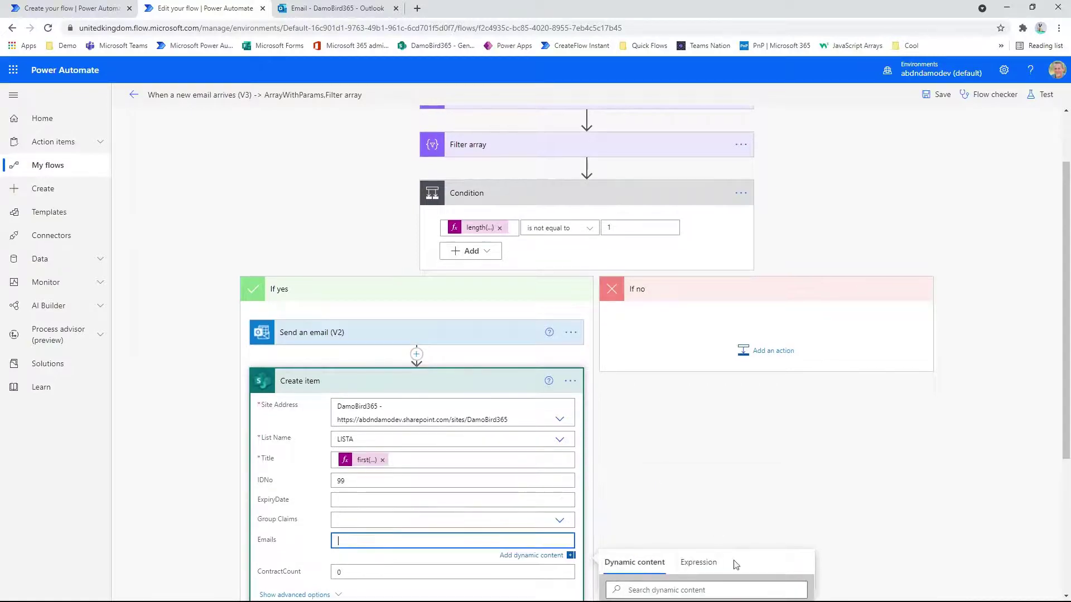
pyautogui.click(698, 562)
pyautogui.click(628, 367)
pyautogui.write("first(body('Filter_array'))?['email']")
pyautogui.click(629, 391)
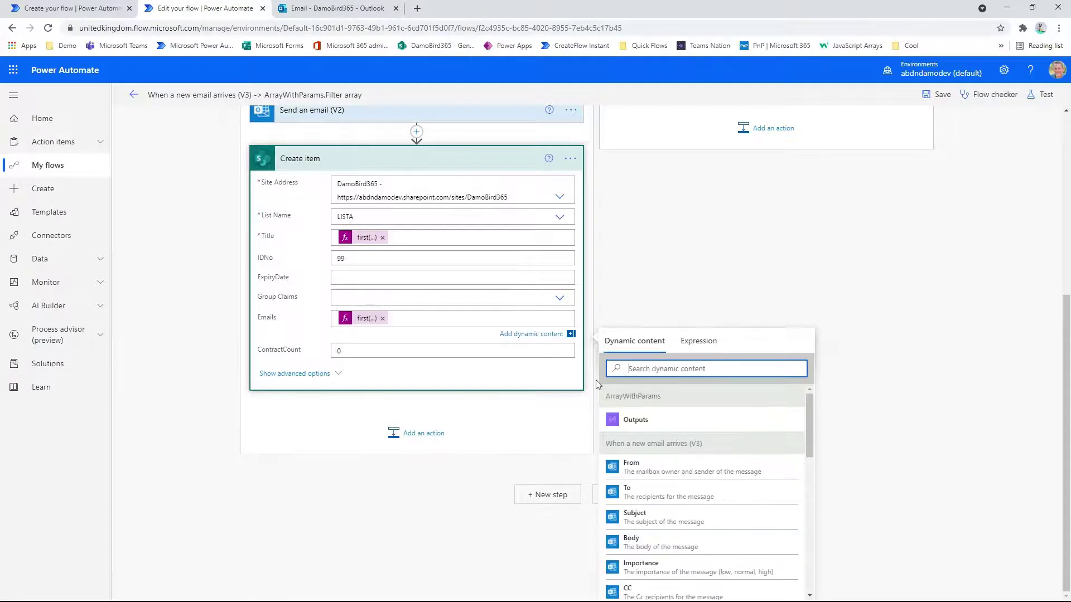
pyautogui.scroll(1, 677, 237)
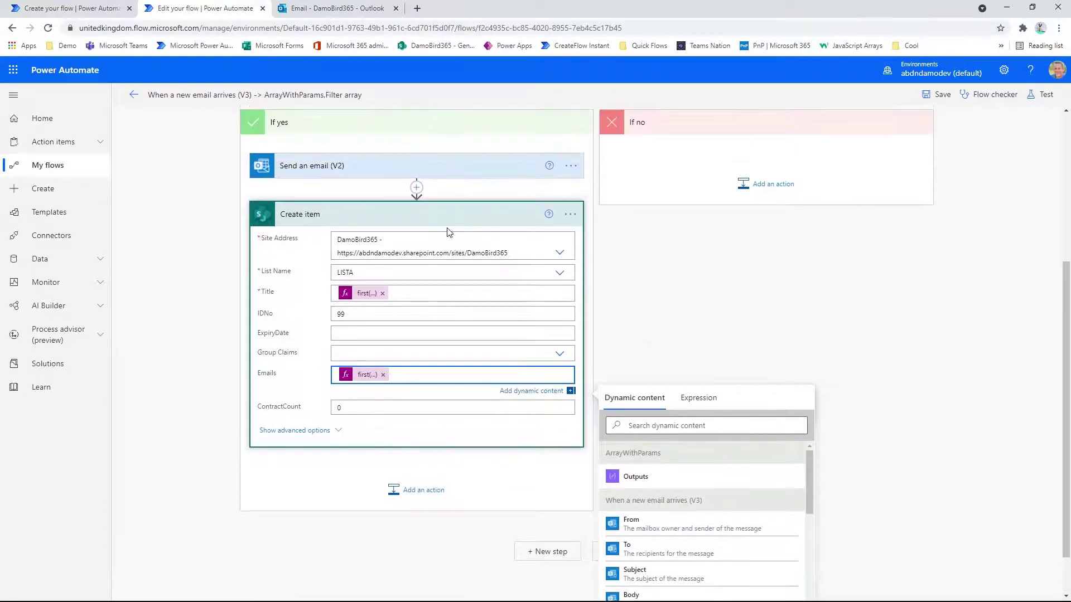
pyautogui.click(449, 220)
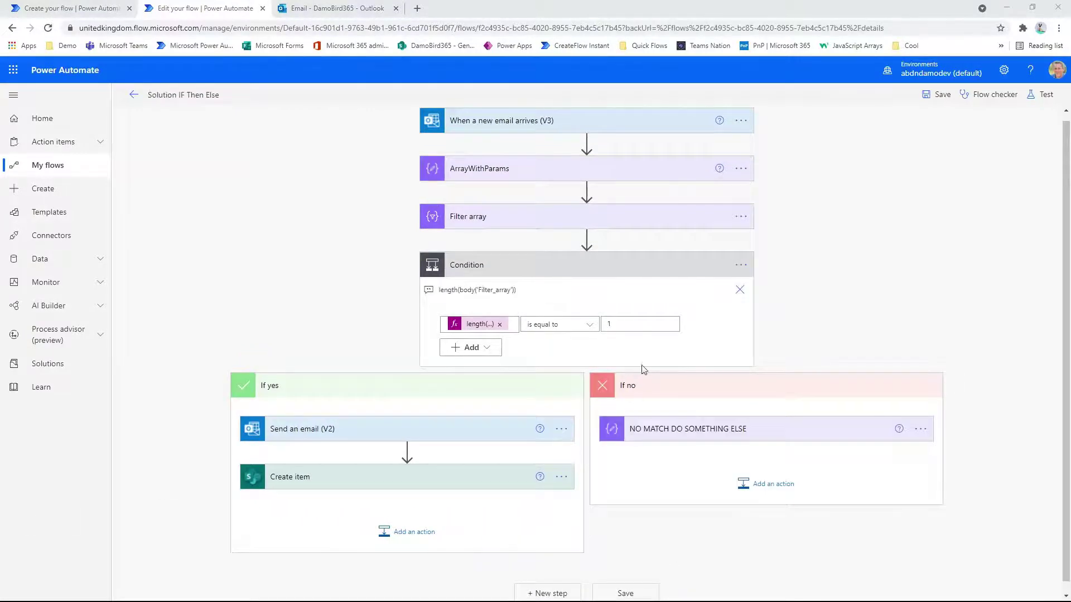
# Keep the condition as length is equal to 1 and start a manual test run.
pyautogui.click(592, 326)
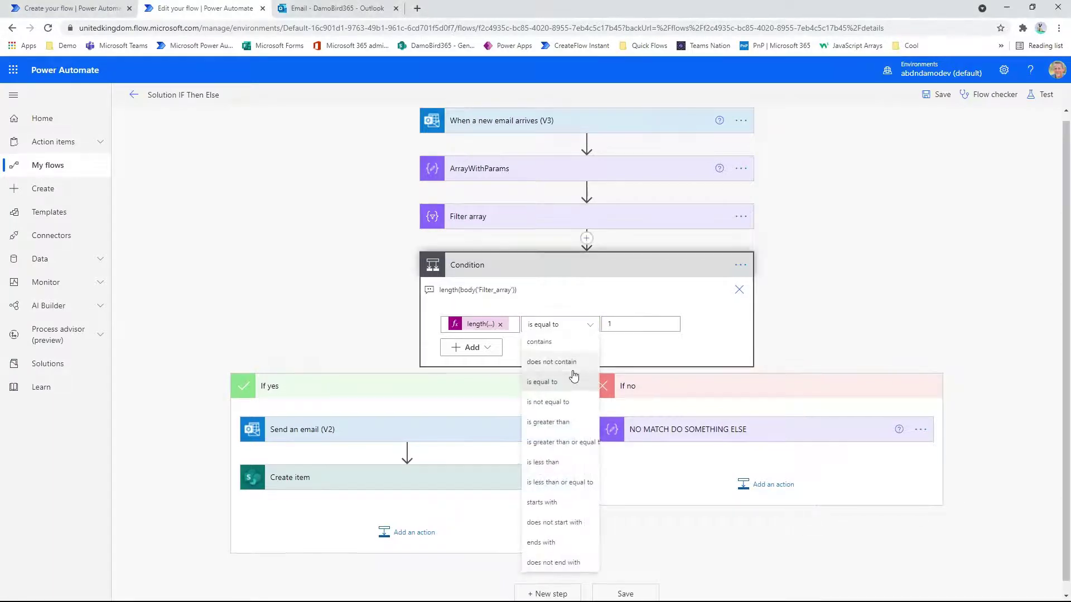
pyautogui.click(545, 383)
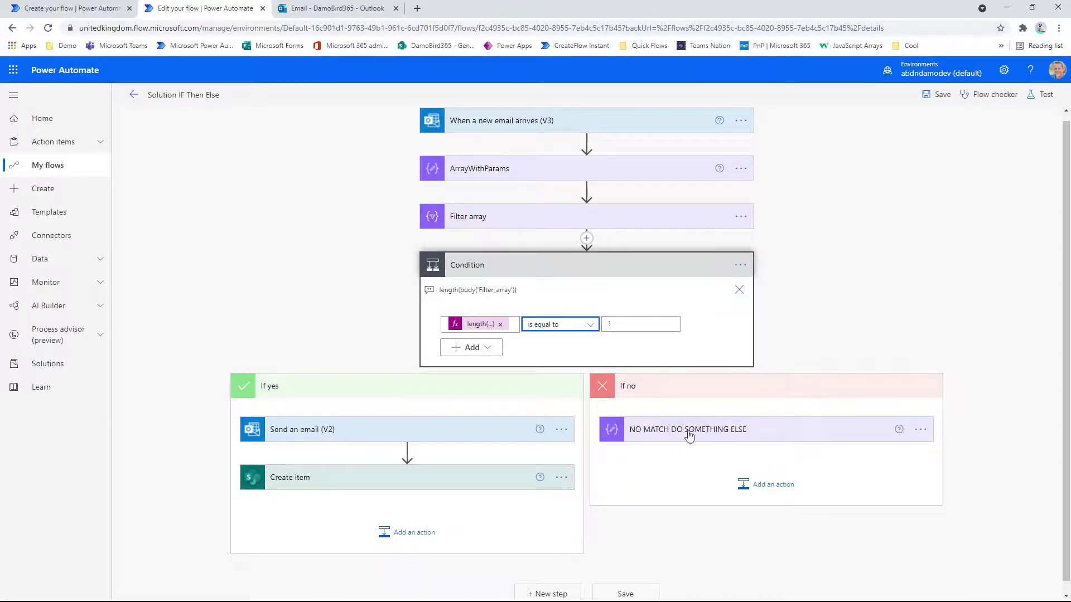
pyautogui.click(1041, 95)
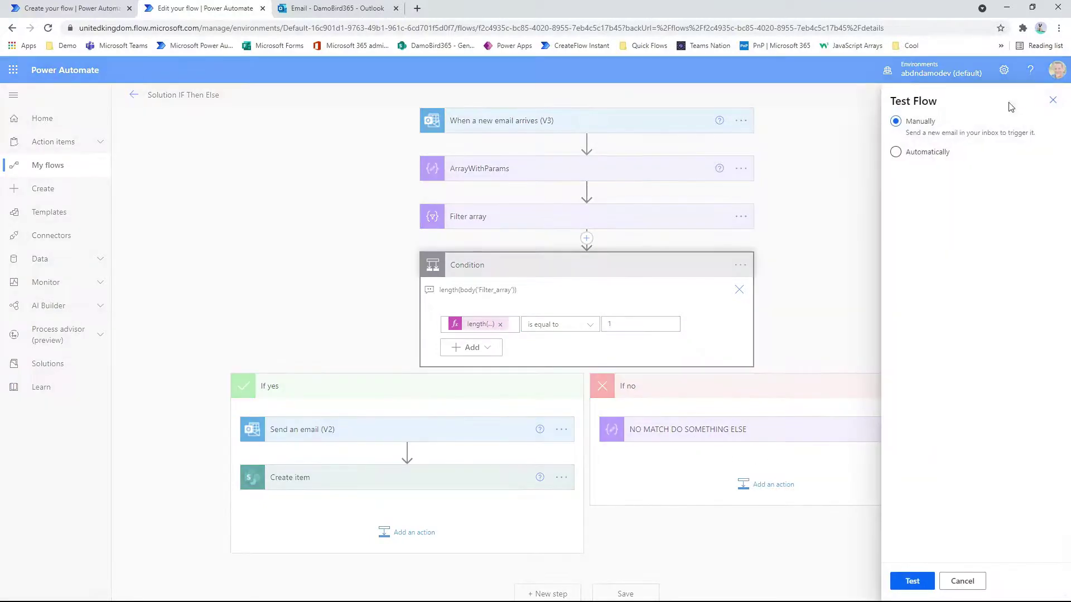
pyautogui.click(903, 581)
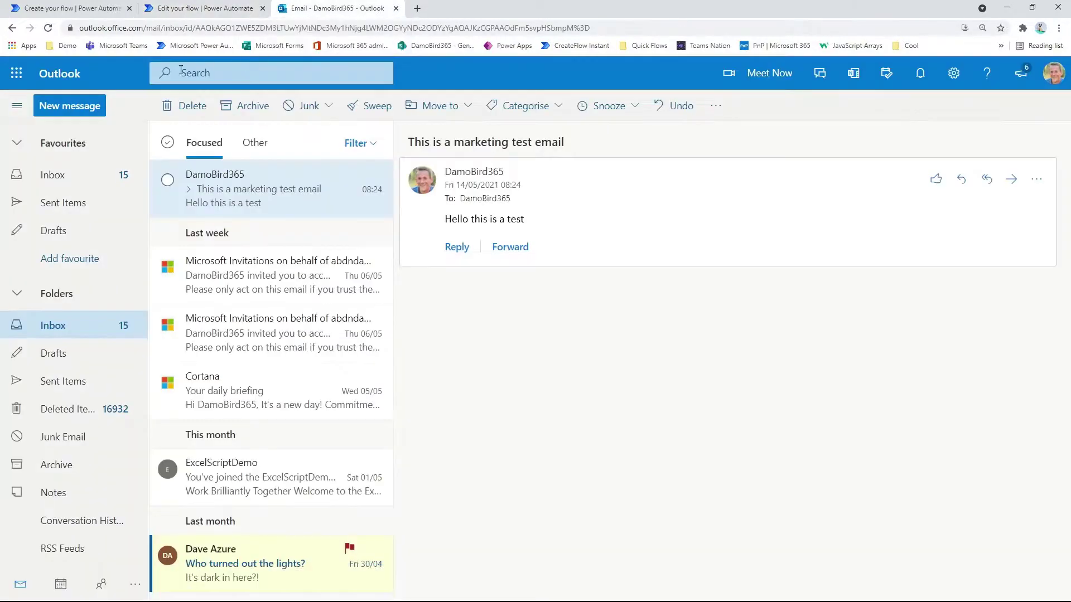
# Send yourself an email titled 'This is a sales email please check the subject' with body 'And this is the content of the email'.
pyautogui.click(84, 106)
pyautogui.write('damo')
pyautogui.click(508, 180)
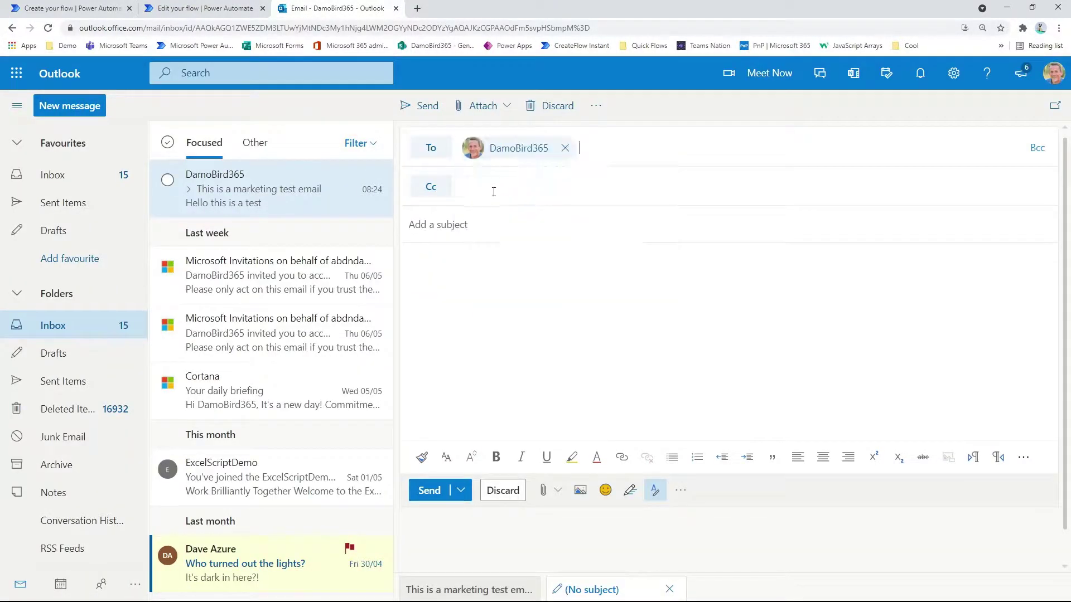
pyautogui.write('This')
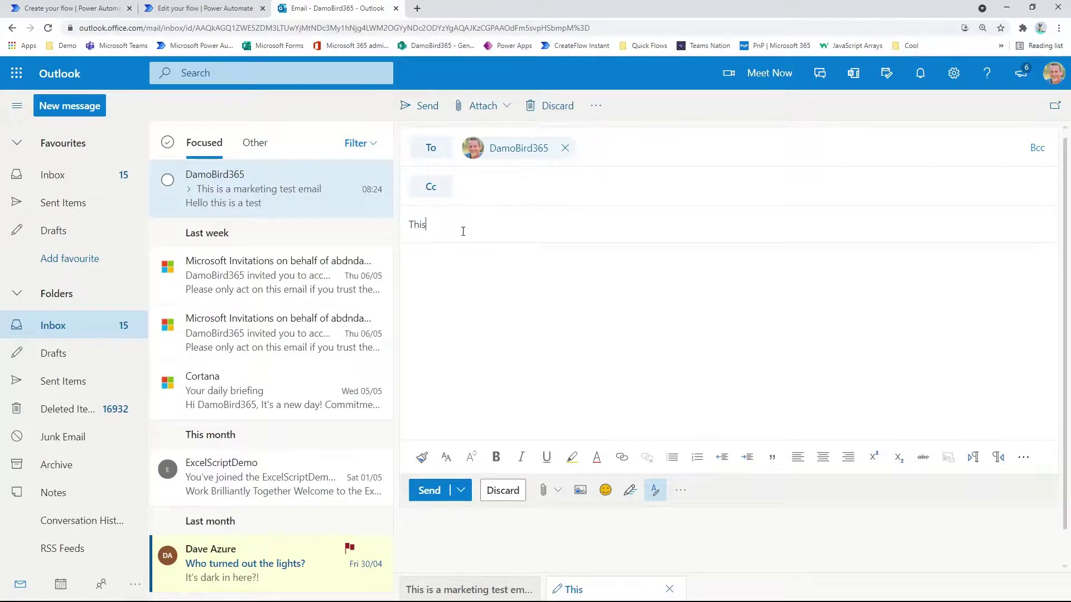
pyautogui.write(' is a sales email')
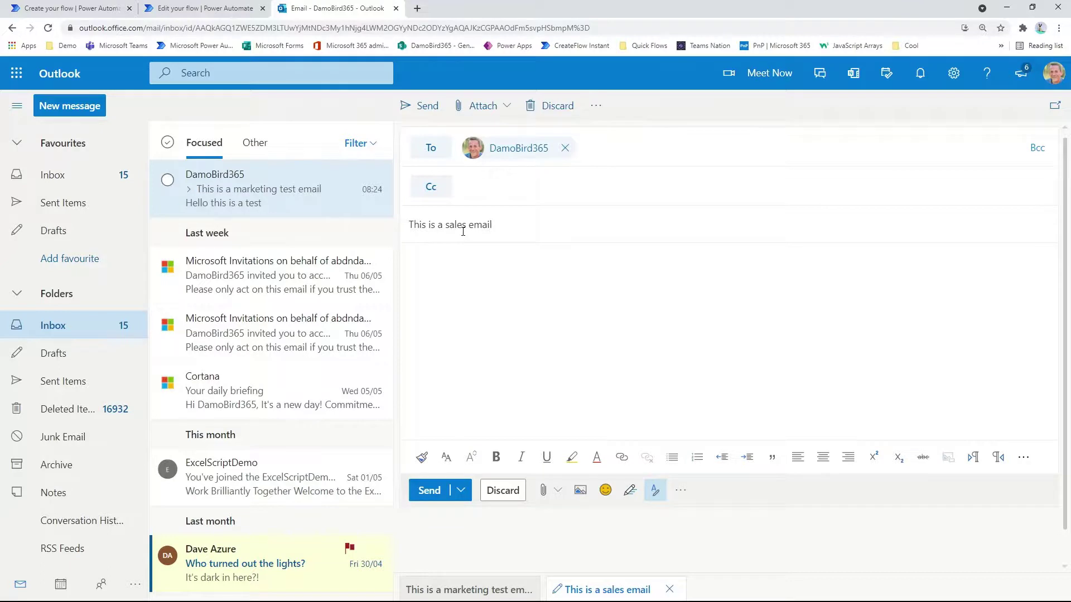
pyautogui.write(' please check the sub')
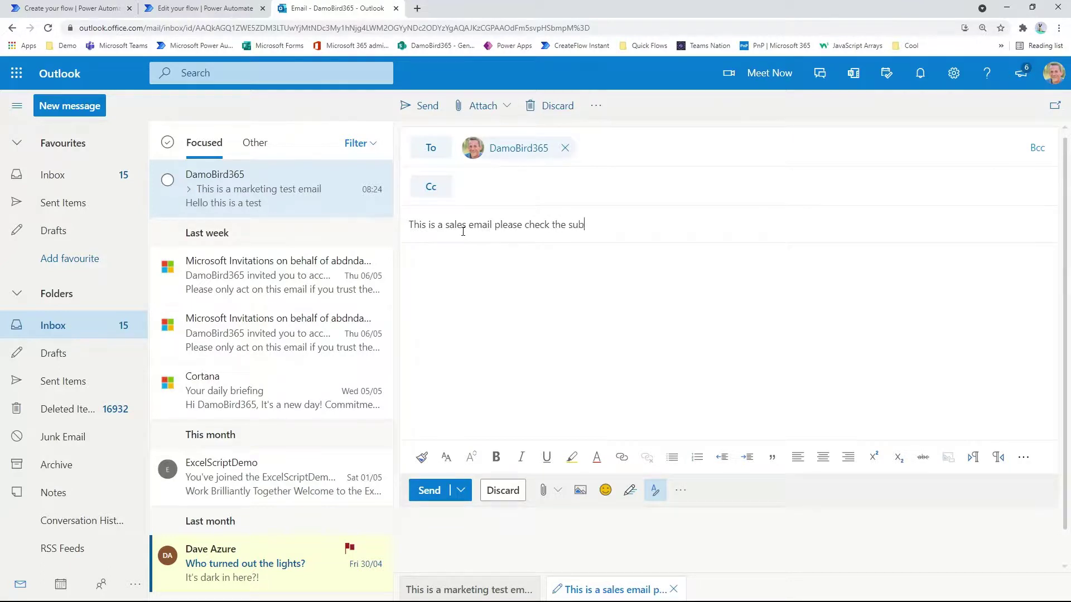
pyautogui.write('ject')
pyautogui.press('Tab')
pyautogui.write('And this is the content of the email')
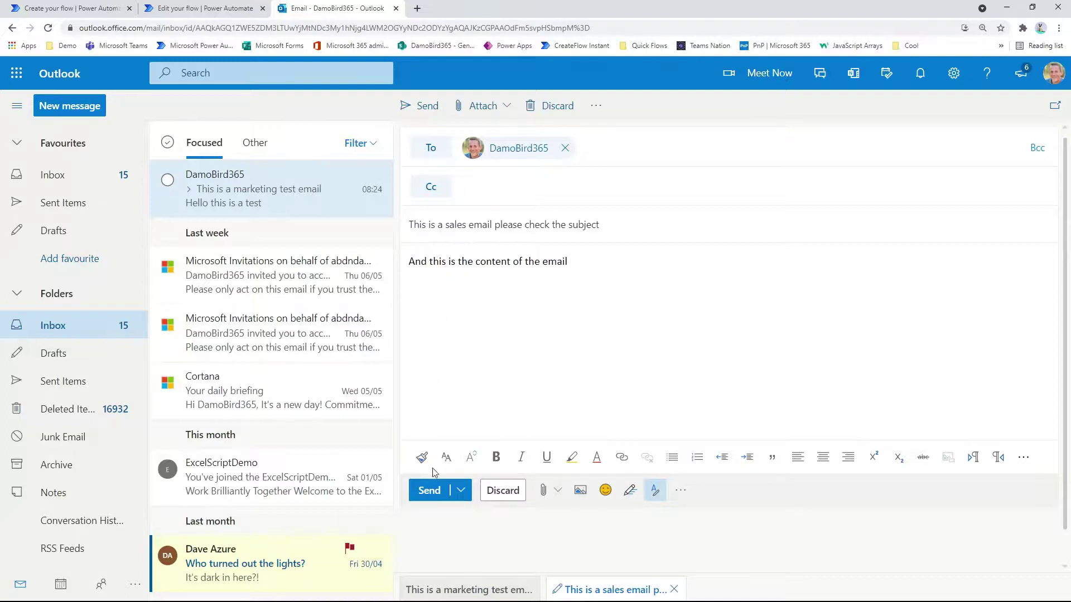
pyautogui.click(430, 491)
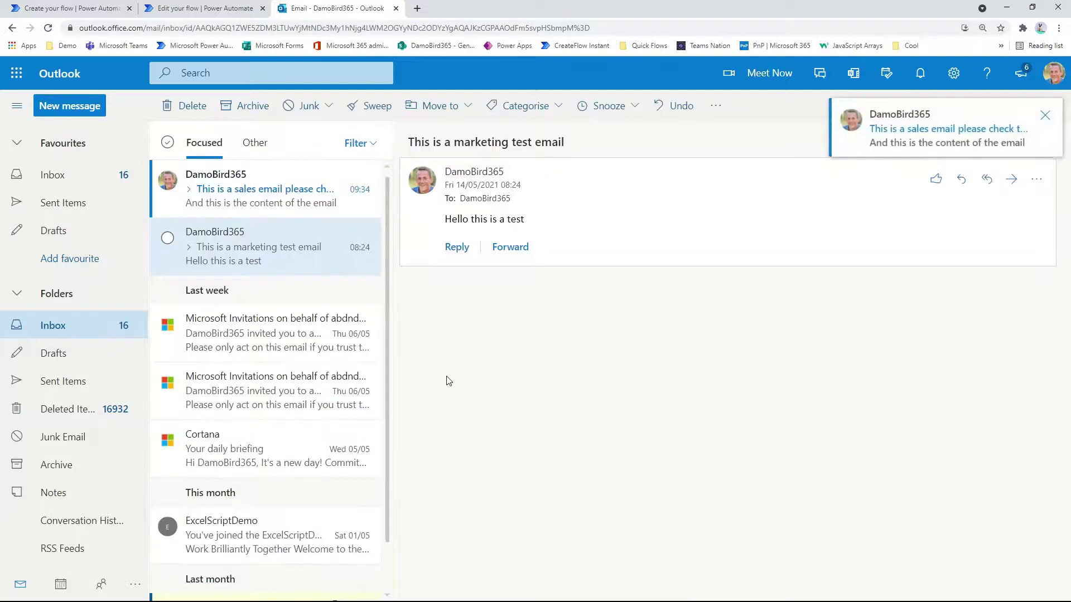
# Open the latest run and inspect the Filter array output showing the matched Sales entry.
pyautogui.click(206, 8)
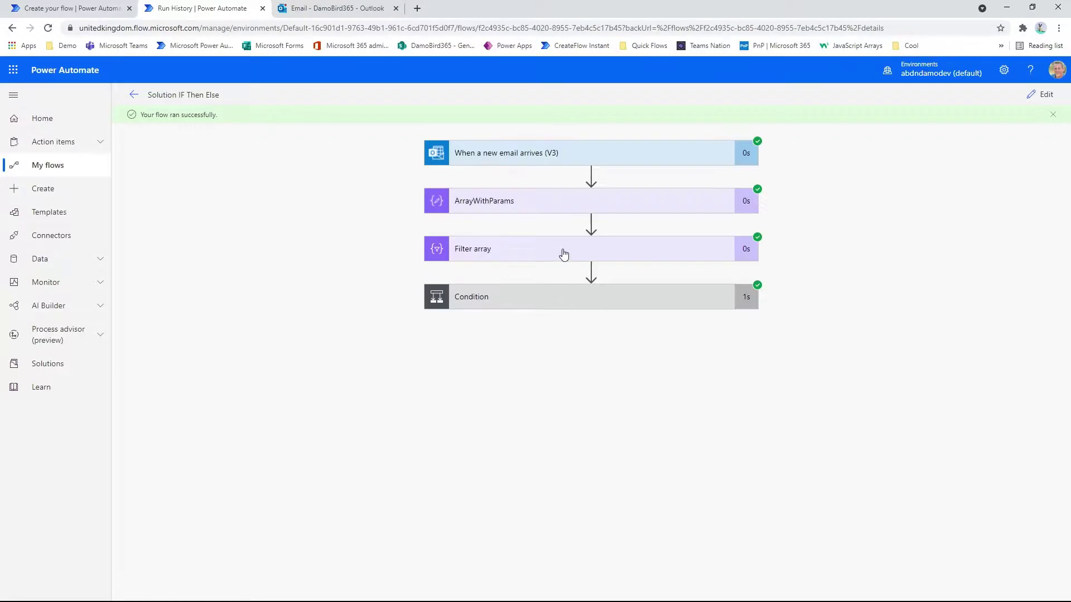
pyautogui.click(564, 252)
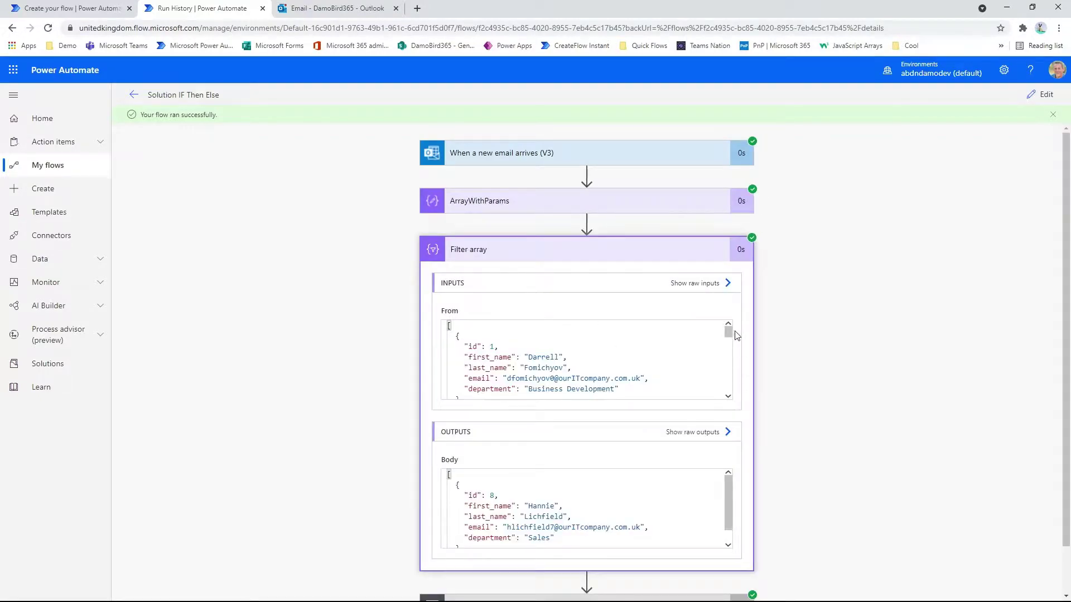
pyautogui.moveTo(728, 333); pyautogui.dragTo(728, 397)
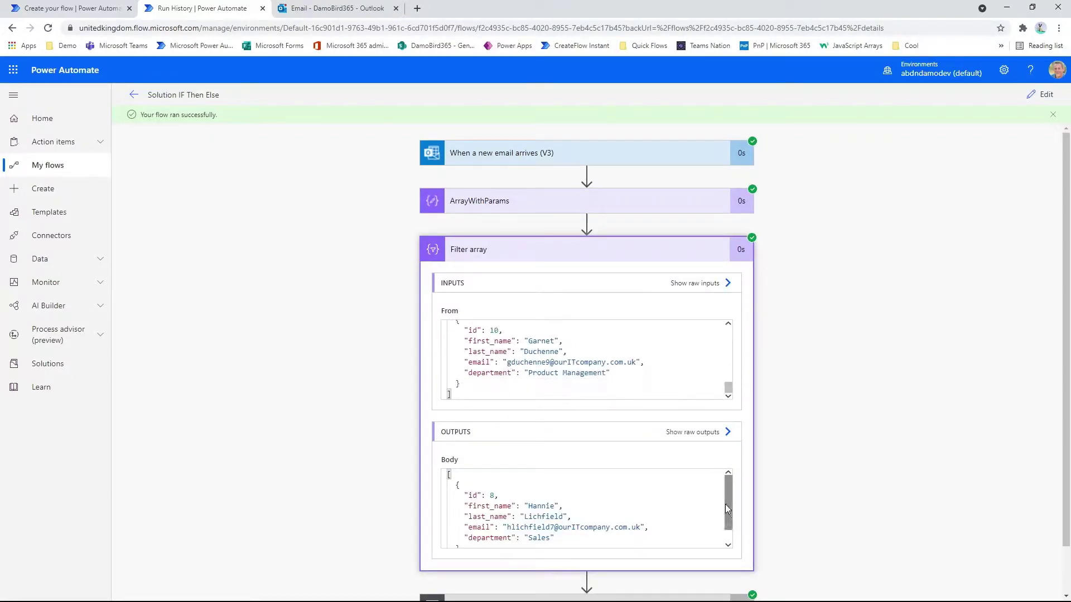
pyautogui.scroll(-1, 725, 501)
pyautogui.moveTo(556, 528); pyautogui.dragTo(527, 527)
pyautogui.moveTo(648, 516); pyautogui.dragTo(506, 516)
pyautogui.scroll(-1, 803, 495)
# Inspect the Condition result evaluating to true and the Send an email inputs.
pyautogui.click(483, 566)
pyautogui.scroll(-4, 834, 375)
pyautogui.moveTo(475, 395); pyautogui.dragTo(450, 396)
pyautogui.click(378, 461)
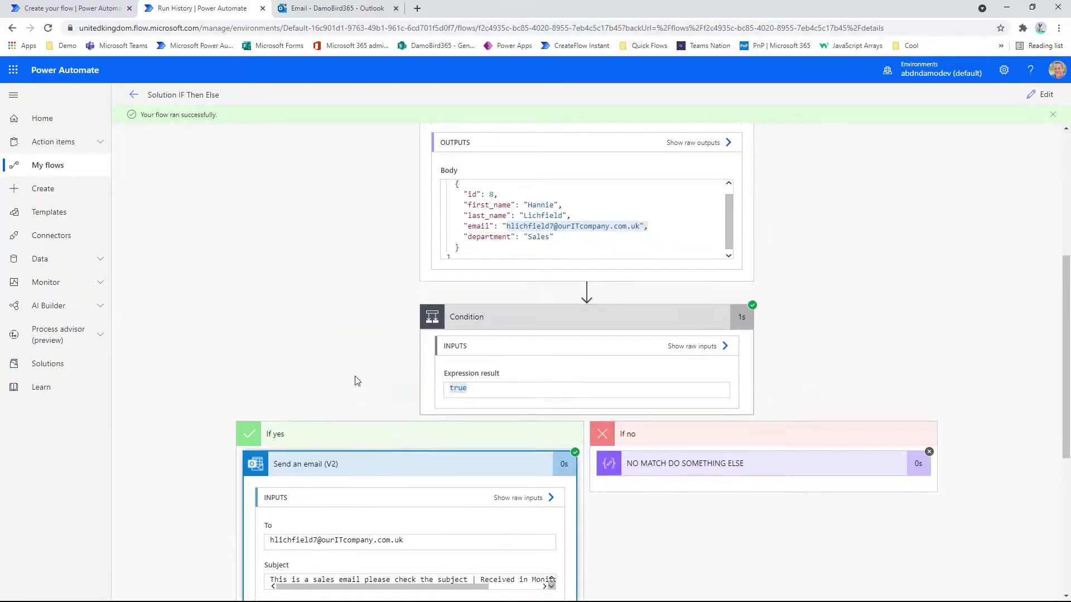
pyautogui.scroll(-4, 356, 383)
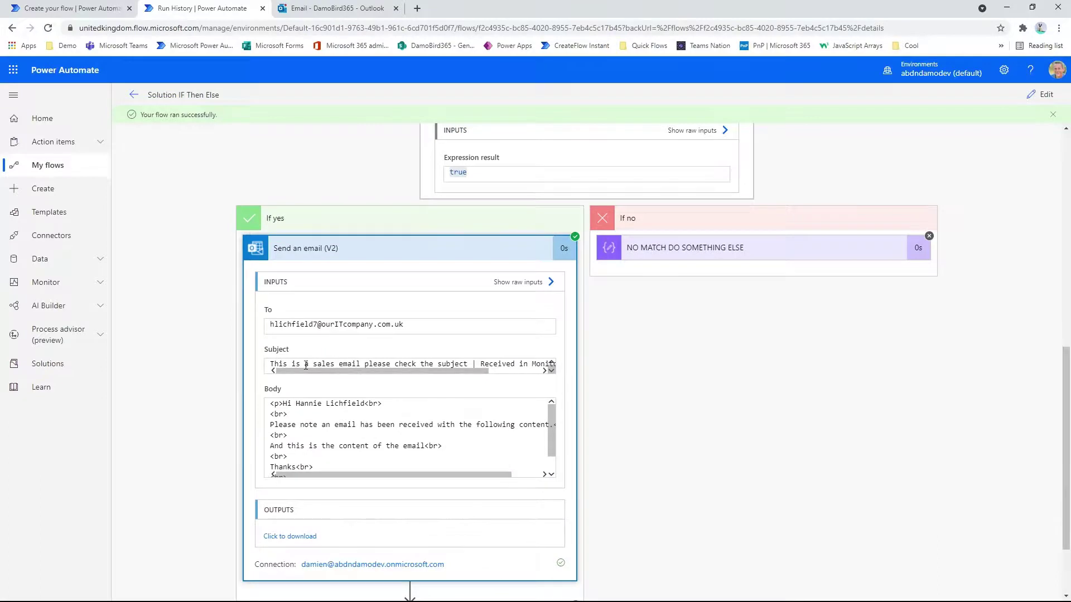
pyautogui.moveTo(442, 373); pyautogui.dragTo(533, 364)
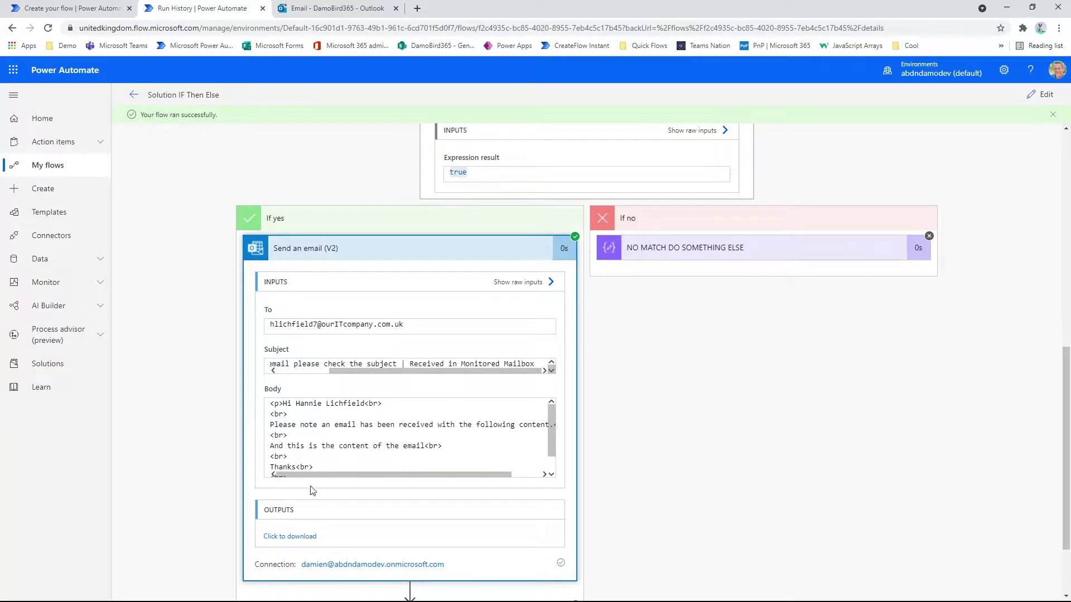
pyautogui.scroll(-5, 491, 435)
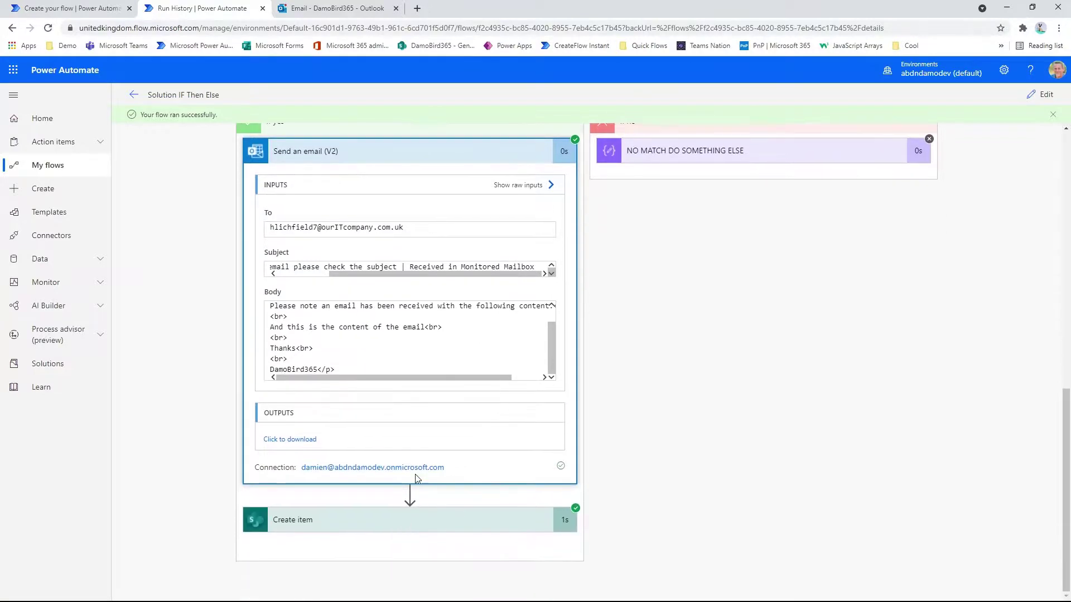
# Inspect the created list item's saved Sales title and email values.
pyautogui.click(401, 526)
pyautogui.scroll(-4, 407, 502)
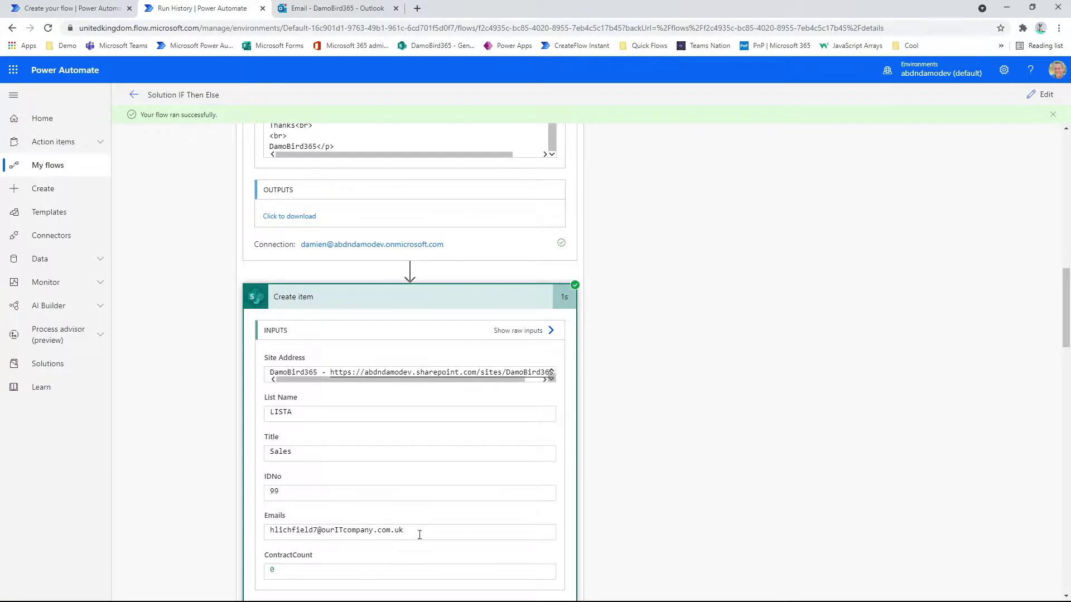
pyautogui.moveTo(420, 535); pyautogui.dragTo(246, 537)
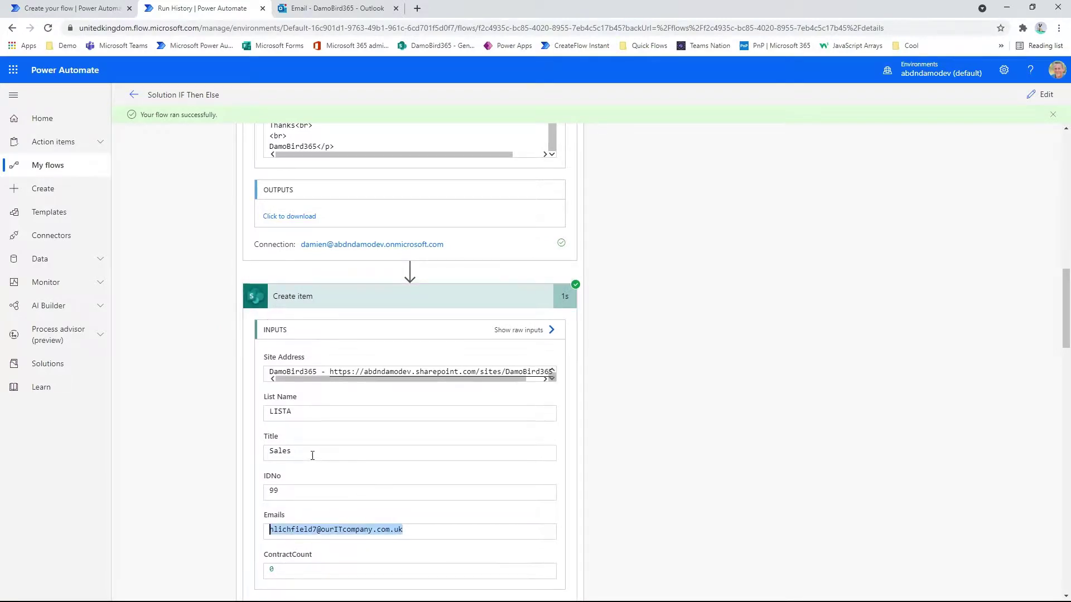
pyautogui.moveTo(309, 455); pyautogui.dragTo(252, 451)
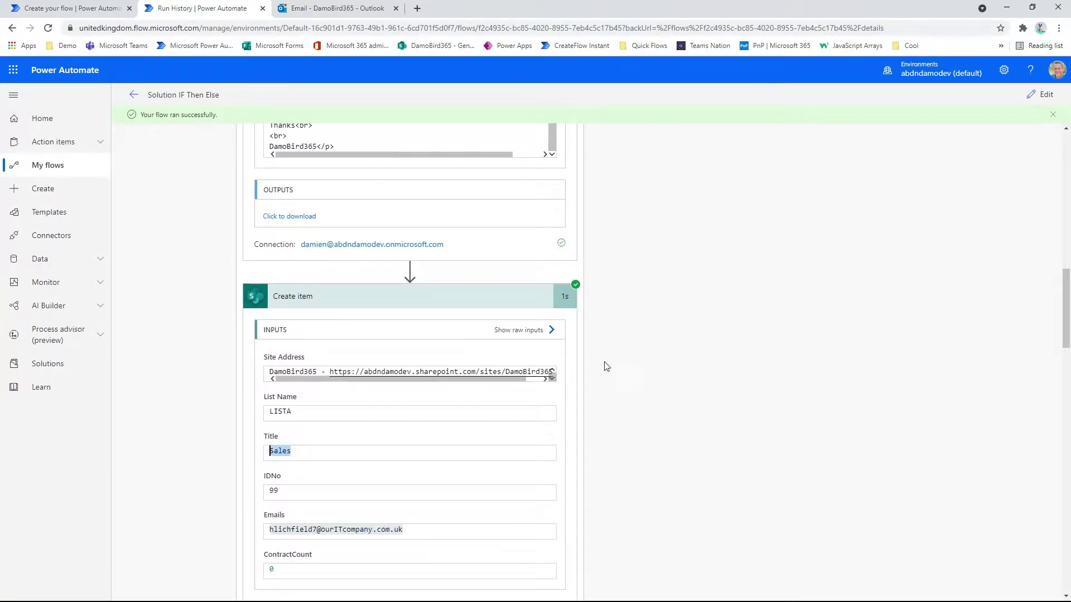
pyautogui.scroll(6, 636, 368)
pyautogui.scroll(7, 659, 340)
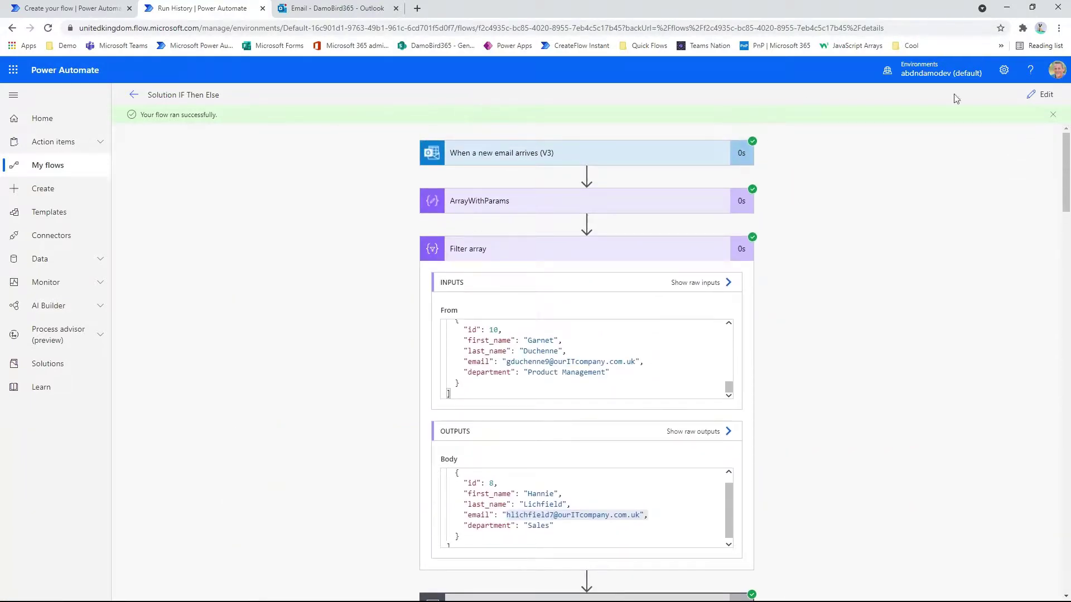
# Start another manual test waiting for a new email and return to Outlook.
pyautogui.click(1033, 96)
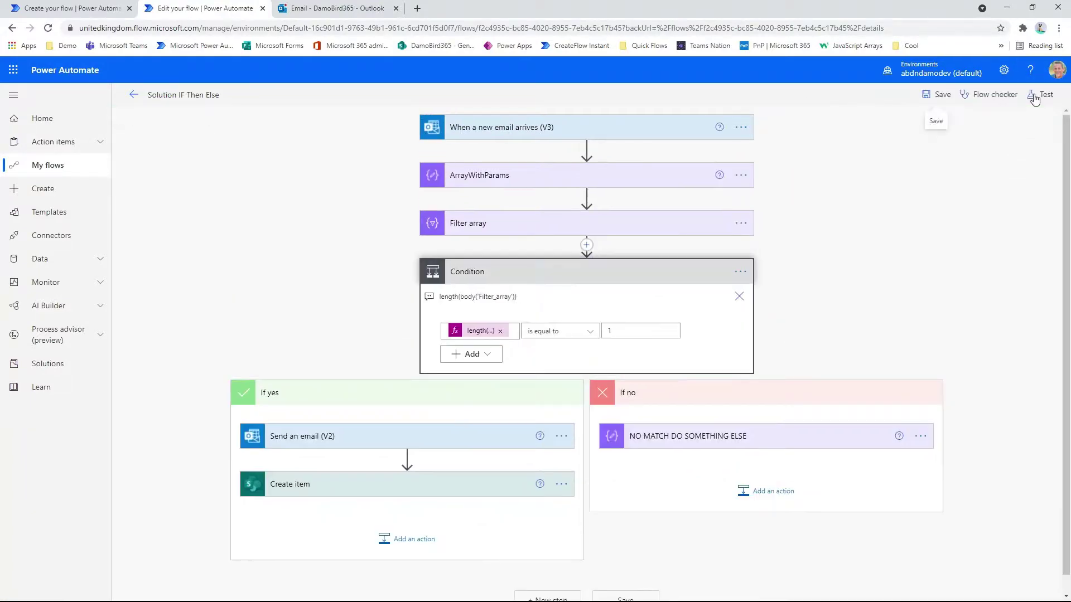
pyautogui.click(1035, 99)
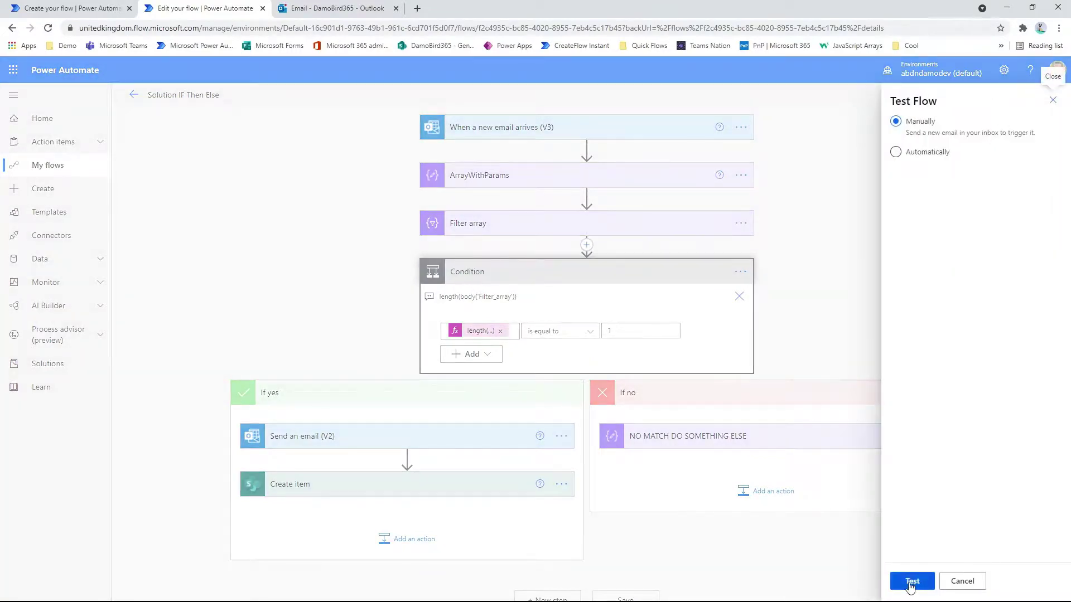
pyautogui.click(908, 580)
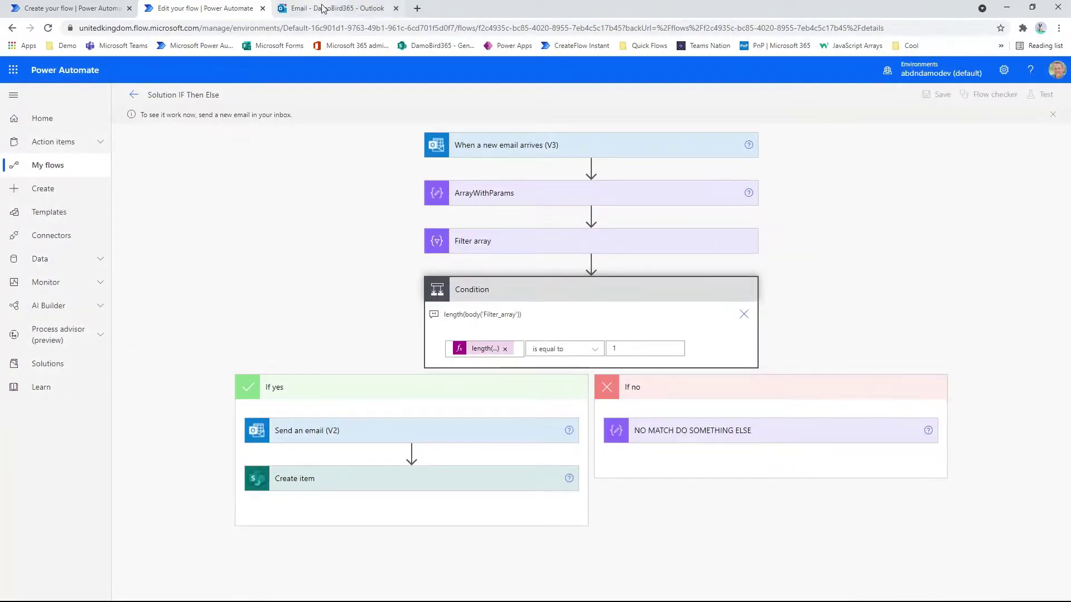
pyautogui.click(321, 11)
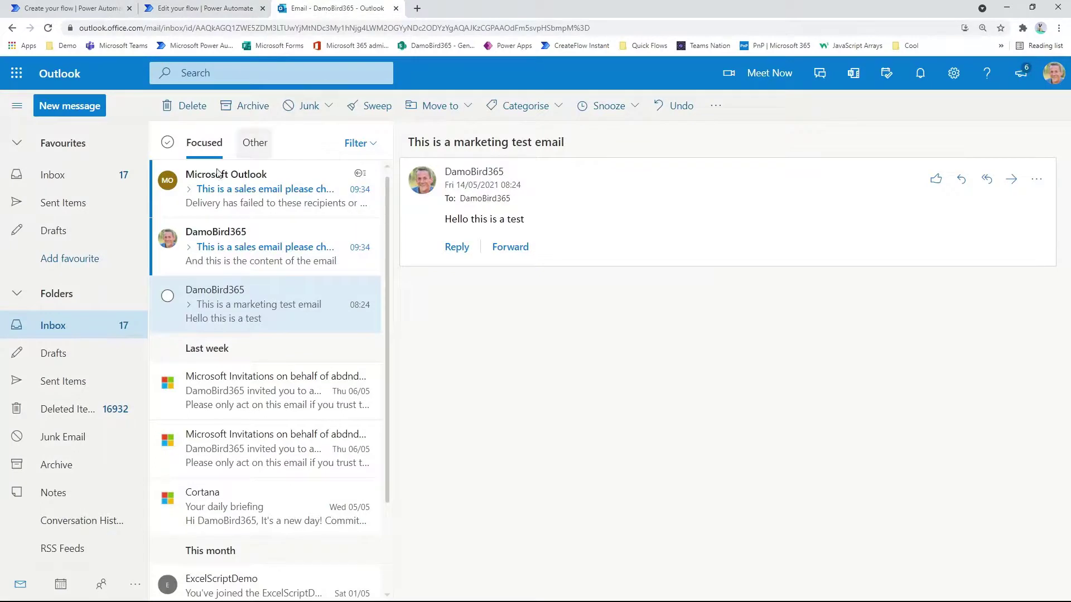
# Send yourself an email titled 'this is just a normal email' with body 'and therefore should go down the no route or ELSE route'.
pyautogui.click(70, 106)
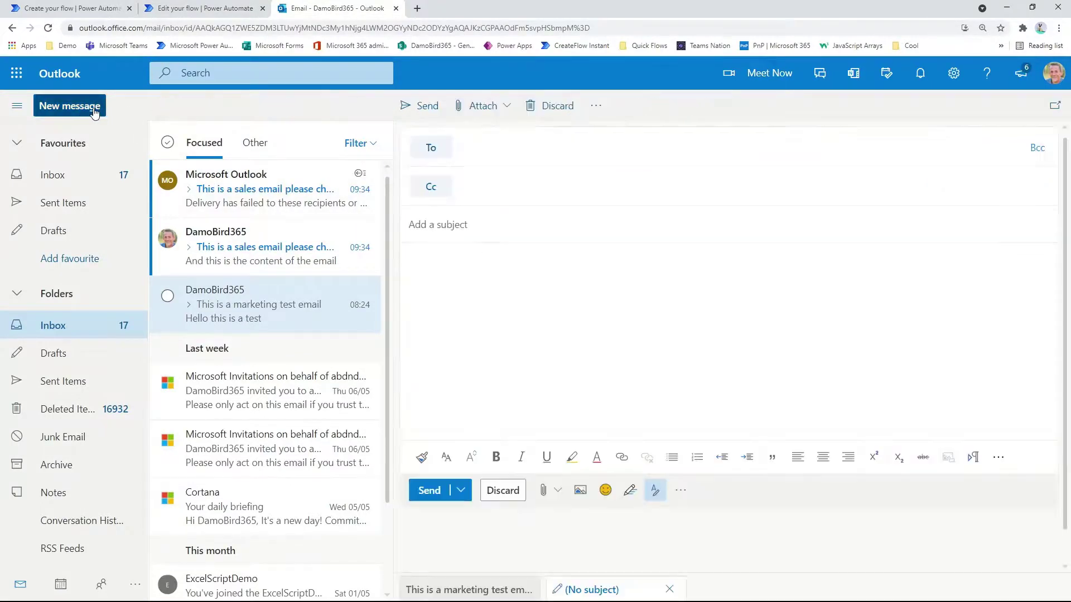
pyautogui.write('damo')
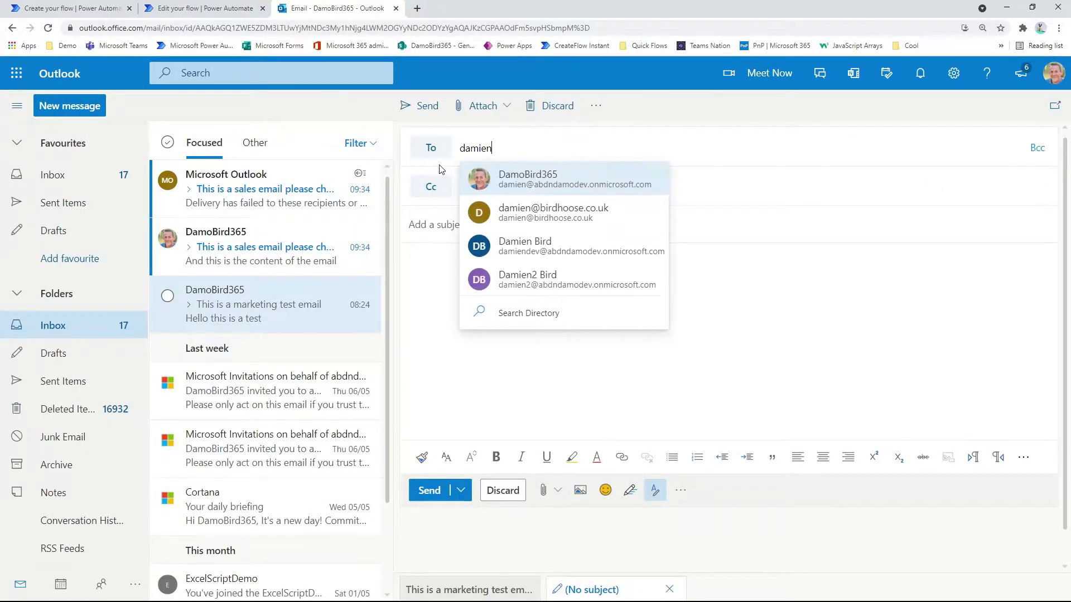
pyautogui.press('Return')
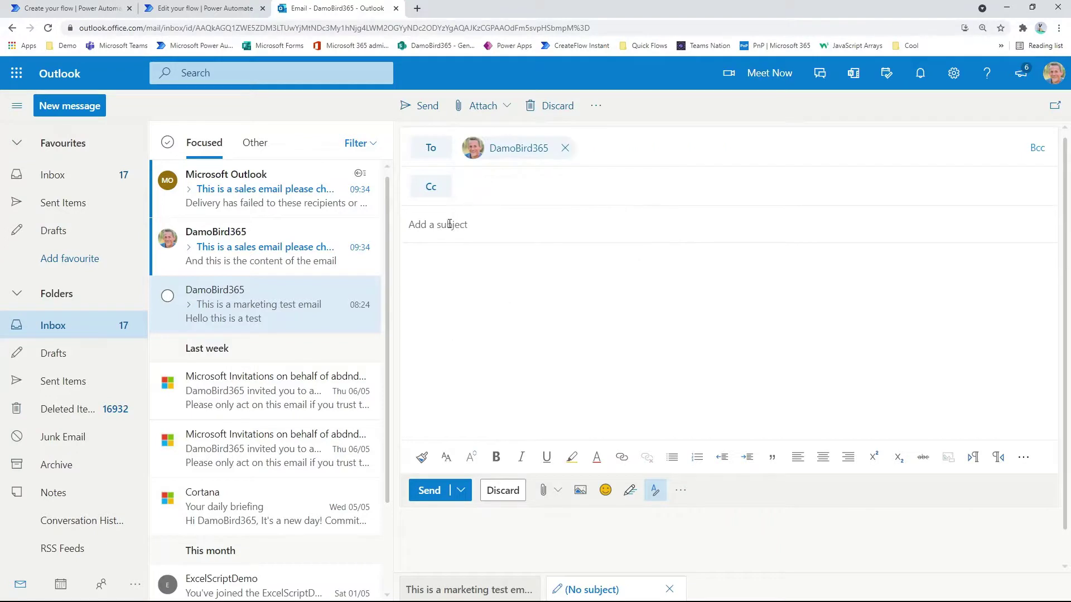
pyautogui.click(449, 224)
pyautogui.write('this is just')
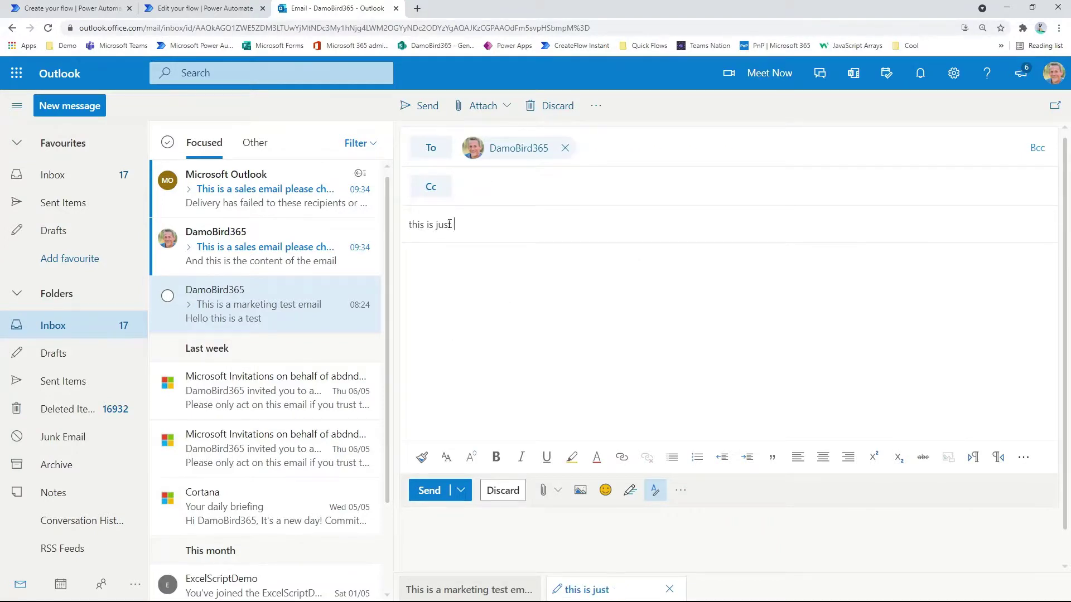
pyautogui.write(' a normal email')
pyautogui.press('Tab')
pyautogui.write('and therefore should go down the no route or ELSE route')
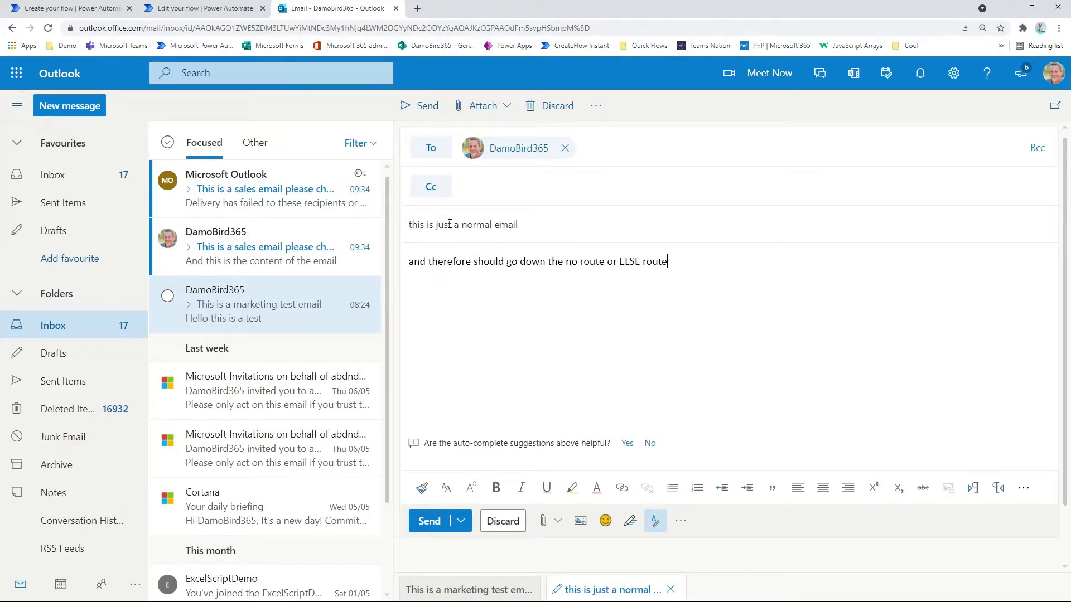
pyautogui.click(428, 111)
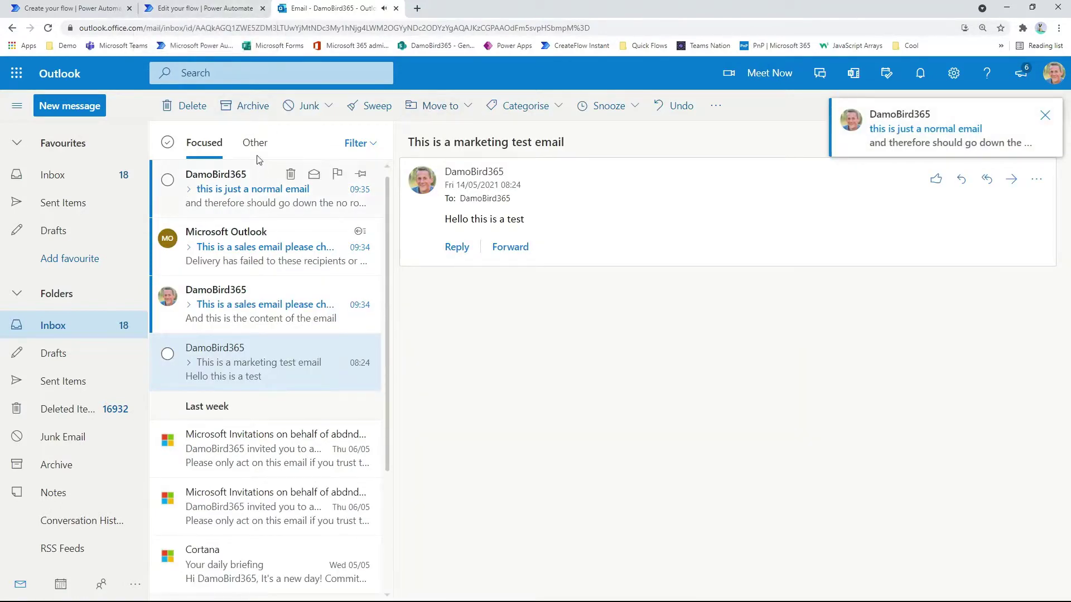
# Inspect the new run: empty Filter array, false Condition, and NO MATCH DO SOMETHING ELSE returning 123.
pyautogui.click(210, 10)
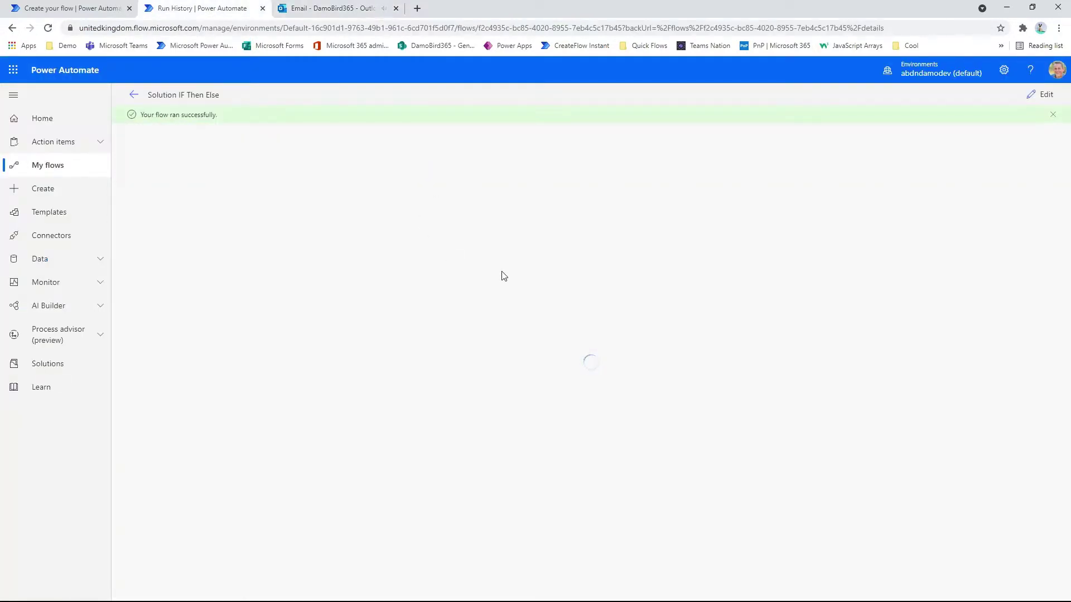
pyautogui.click(528, 254)
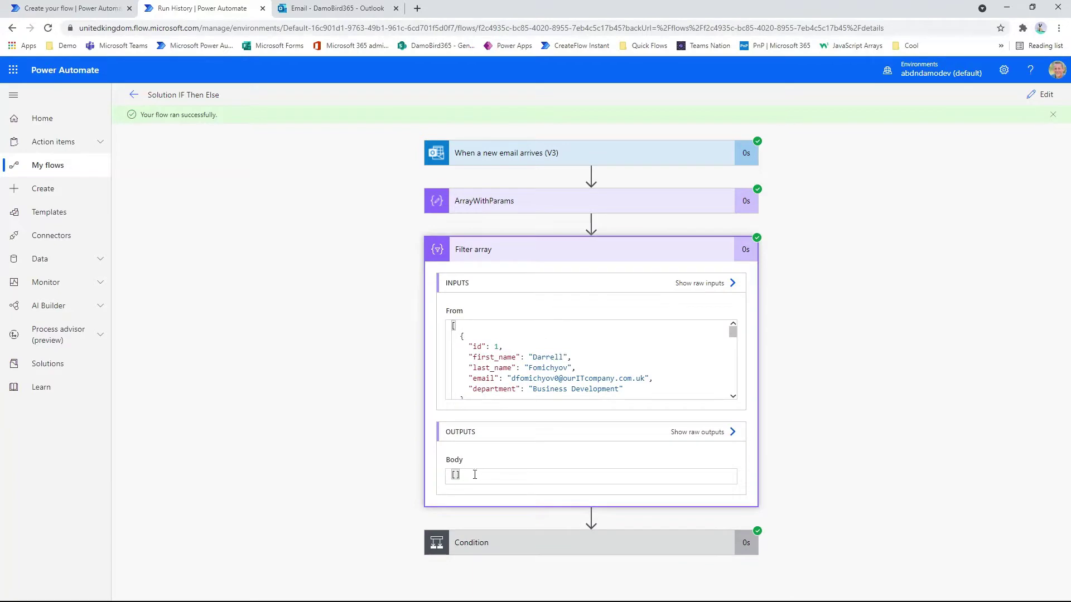
pyautogui.click(556, 545)
pyautogui.scroll(-2, 630, 459)
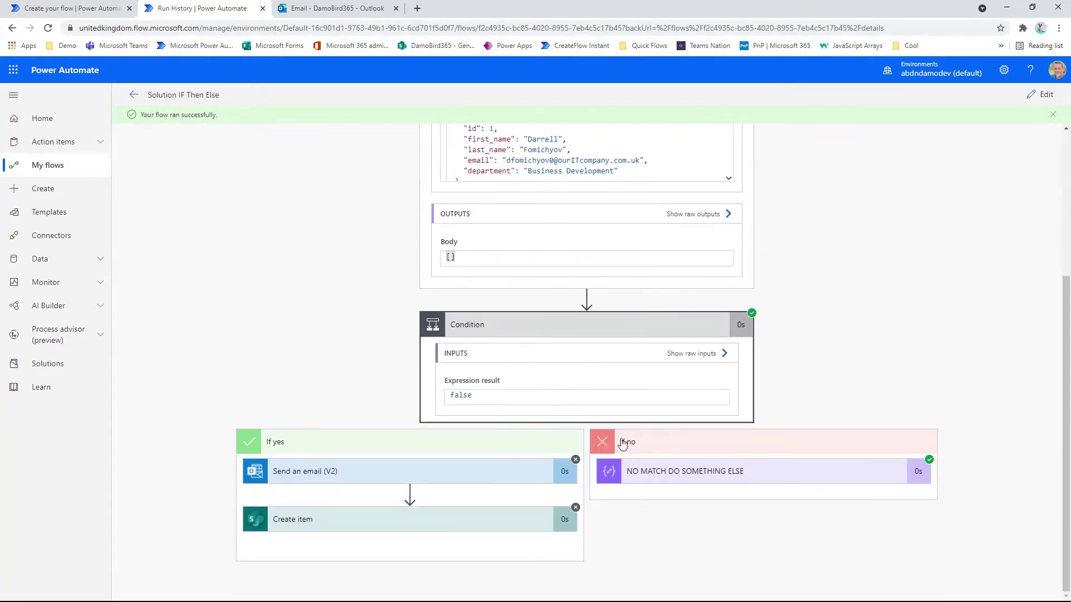
pyautogui.click(783, 476)
pyautogui.scroll(-2, 681, 533)
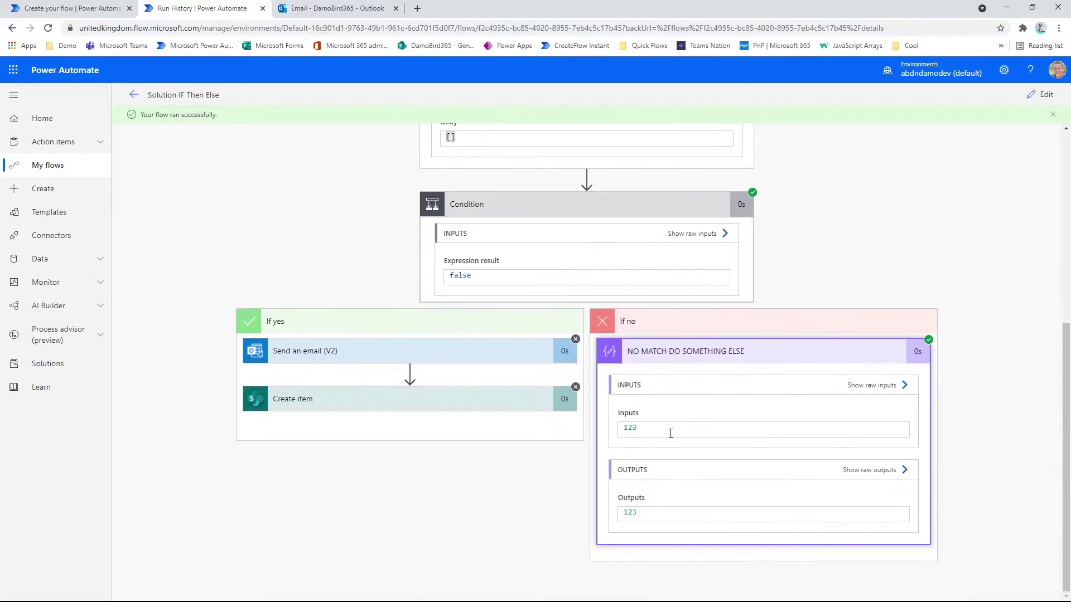